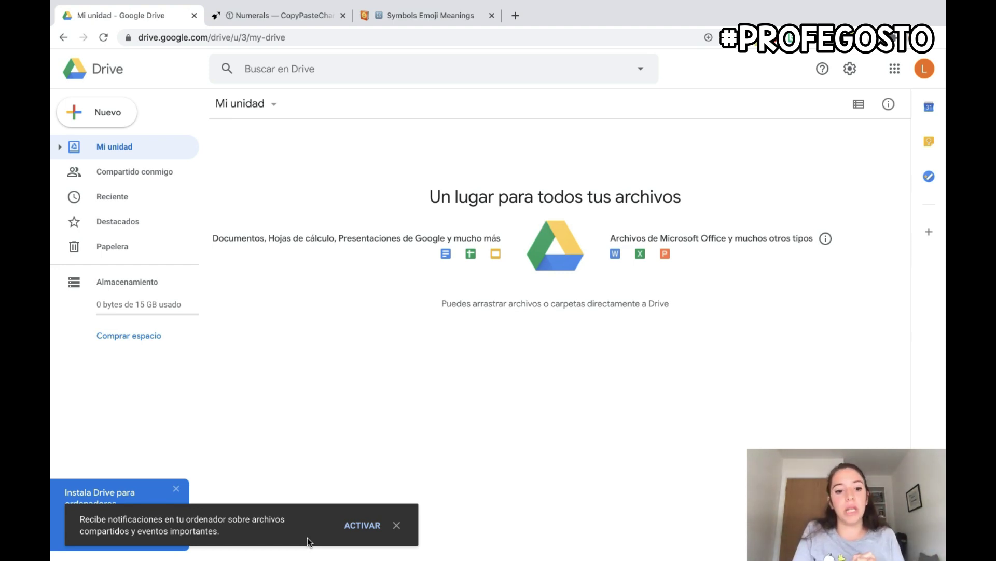
# Dismiss the desktop notifications prompt and the banner offering to install Drive on the computer
pyautogui.click(396, 526)
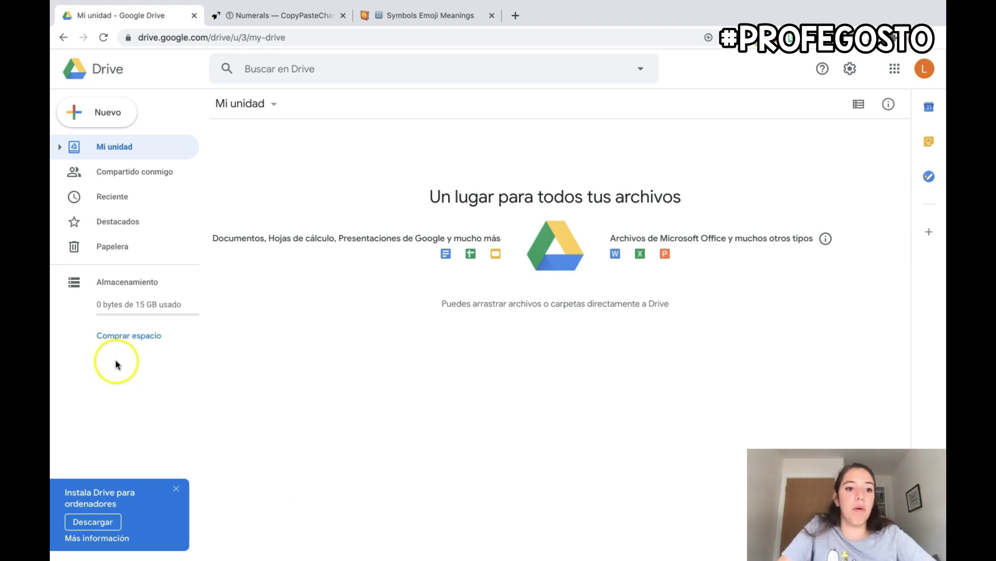
pyautogui.click(222, 306)
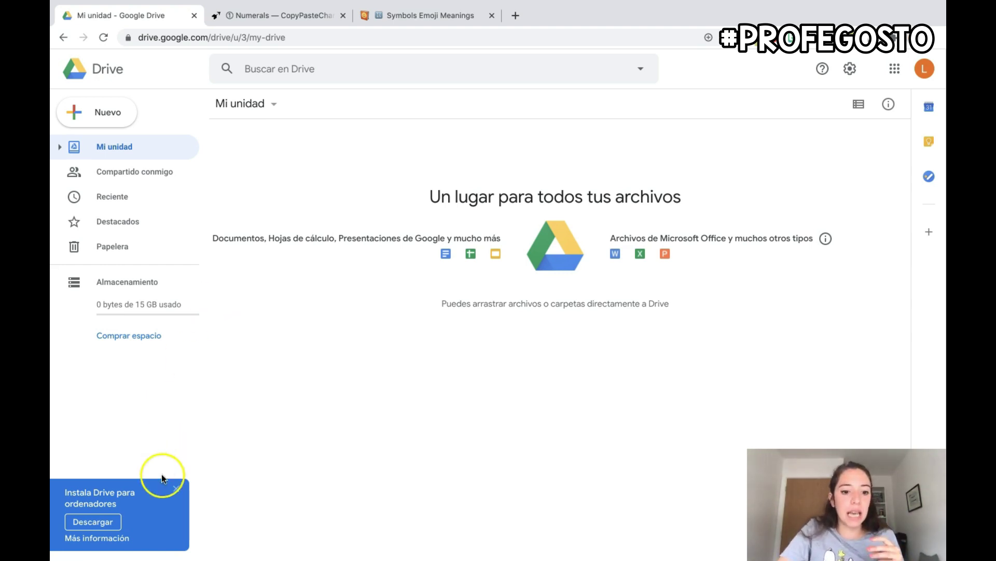
pyautogui.click(177, 487)
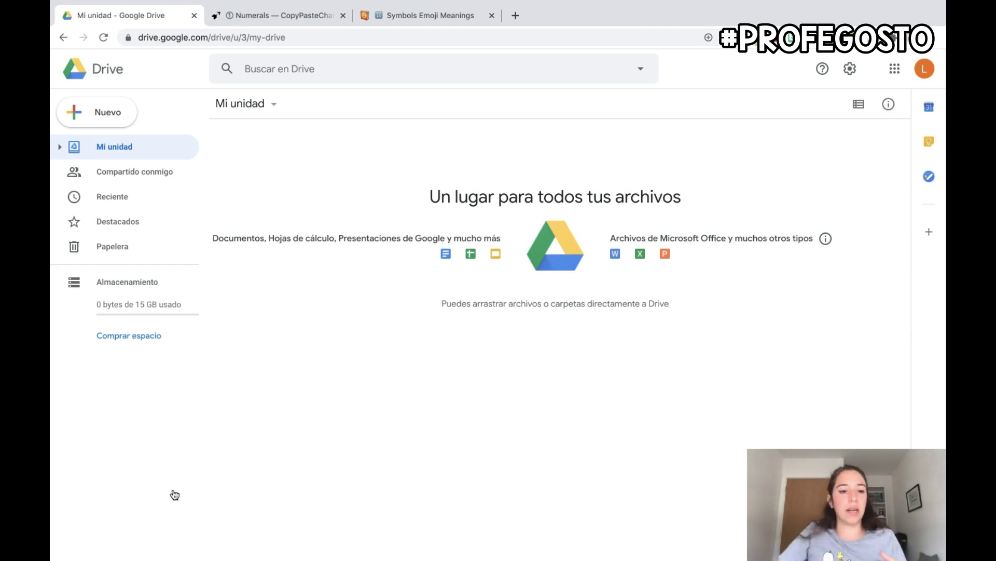
# Create a new folder named "01 - MFL" in Mi unidad
pyautogui.click(106, 115)
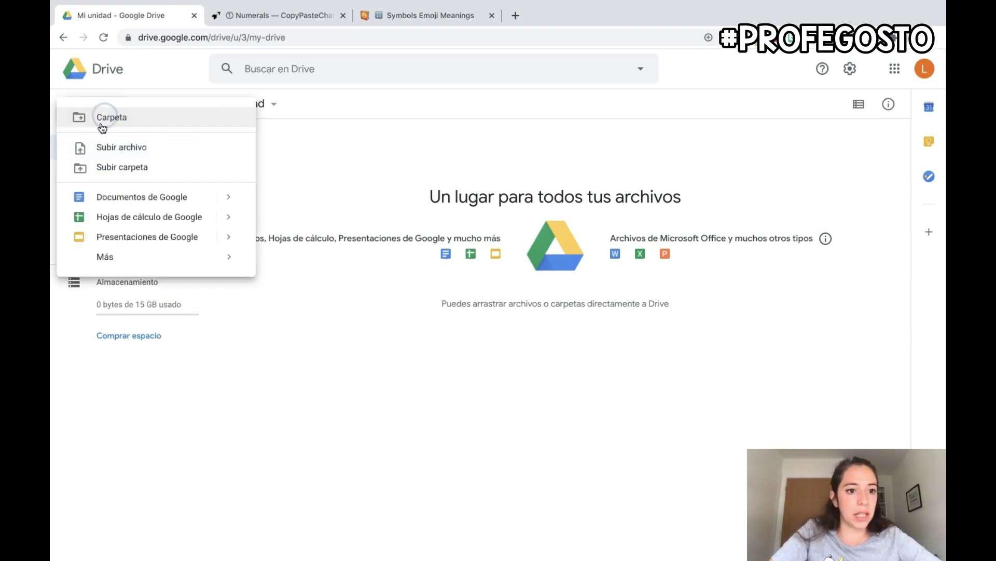
pyautogui.click(130, 158)
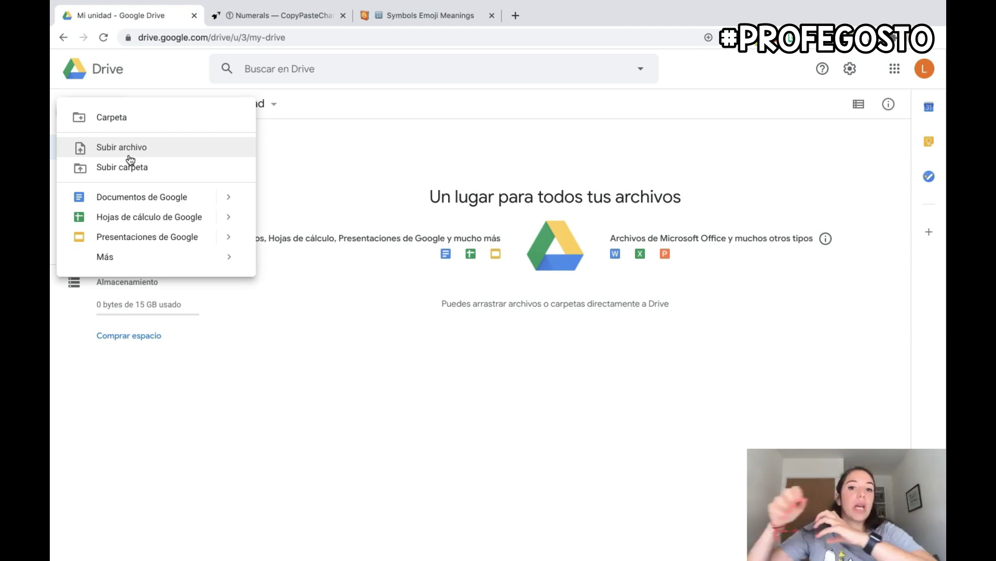
pyautogui.click(132, 107)
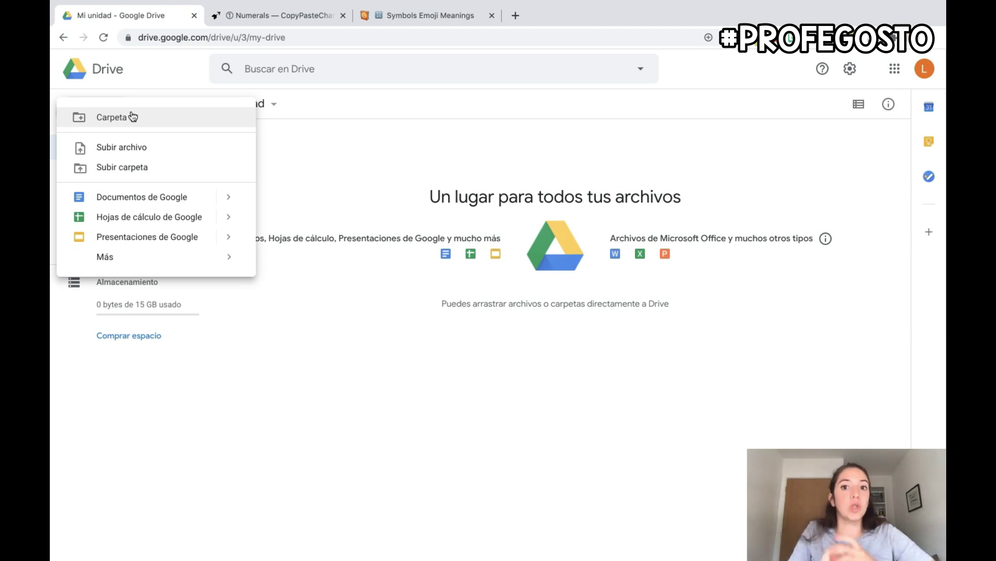
pyautogui.click(133, 117)
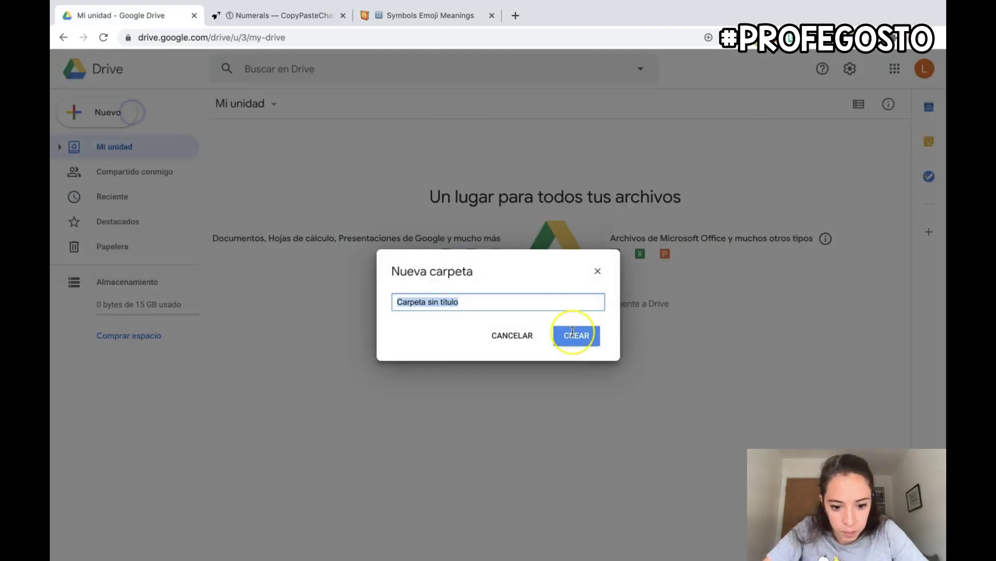
pyautogui.write('Spanish')
pyautogui.press('BackSpace')
pyautogui.press('BackSpace')
pyautogui.press('BackSpace')
pyautogui.press('BackSpace')
pyautogui.press('BackSpace')
pyautogui.press('BackSpace')
pyautogui.press('BackSpace')
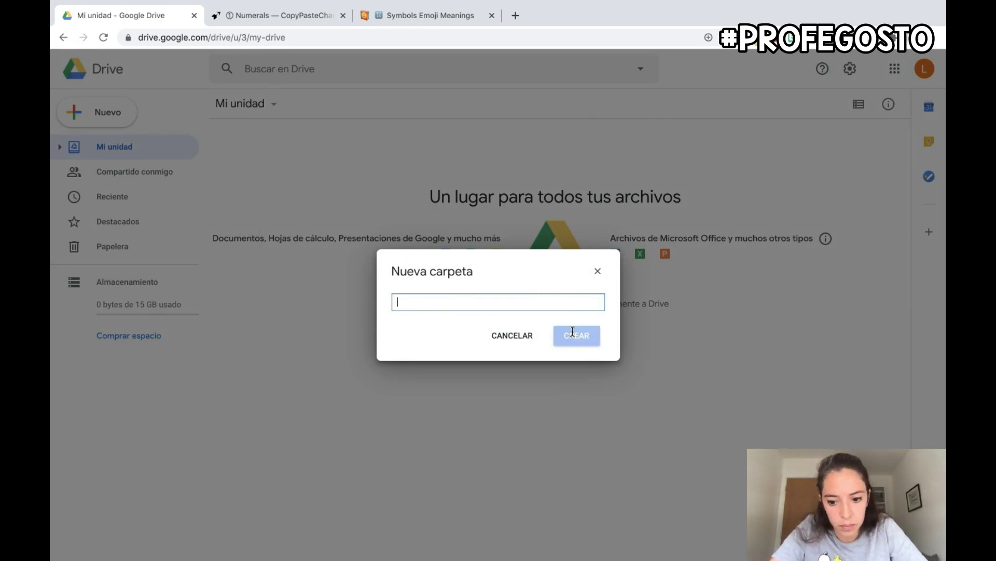
pyautogui.write('01 - MFL')
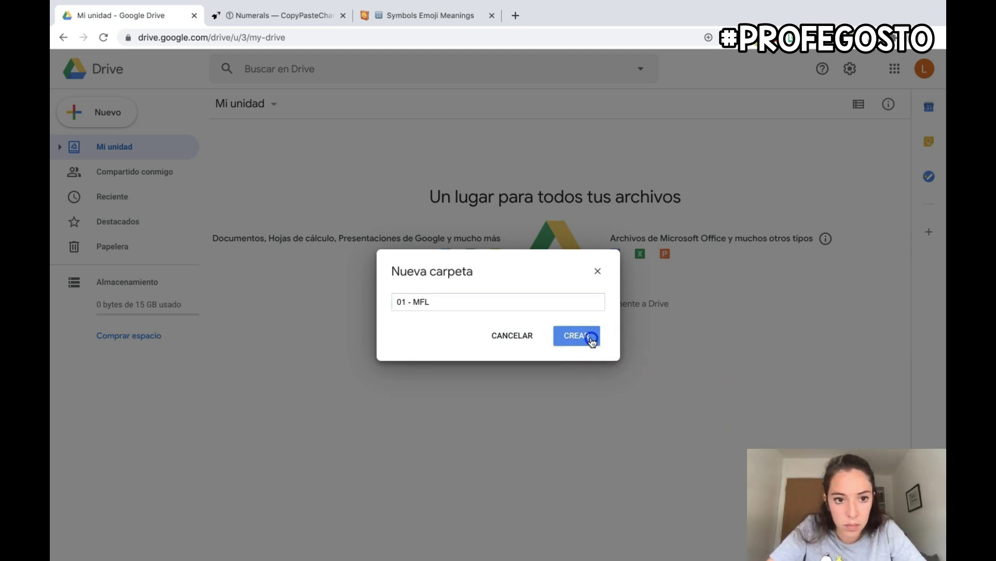
pyautogui.click(584, 337)
# Create two more folders in Mi unidad named "02 - EAL" and "03 - IMPORTANT PAPERS"
pyautogui.click(114, 120)
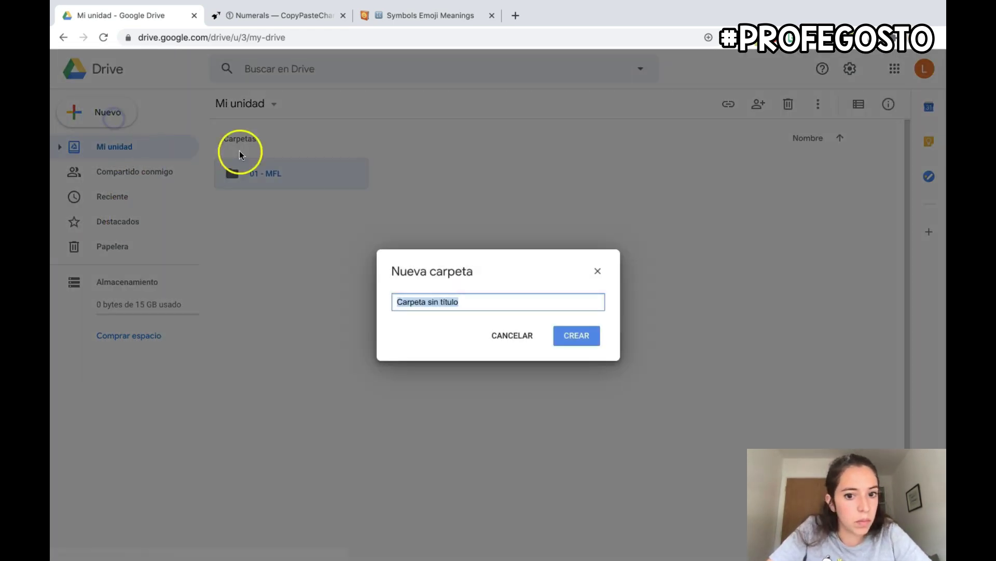
pyautogui.write('02 - EAL')
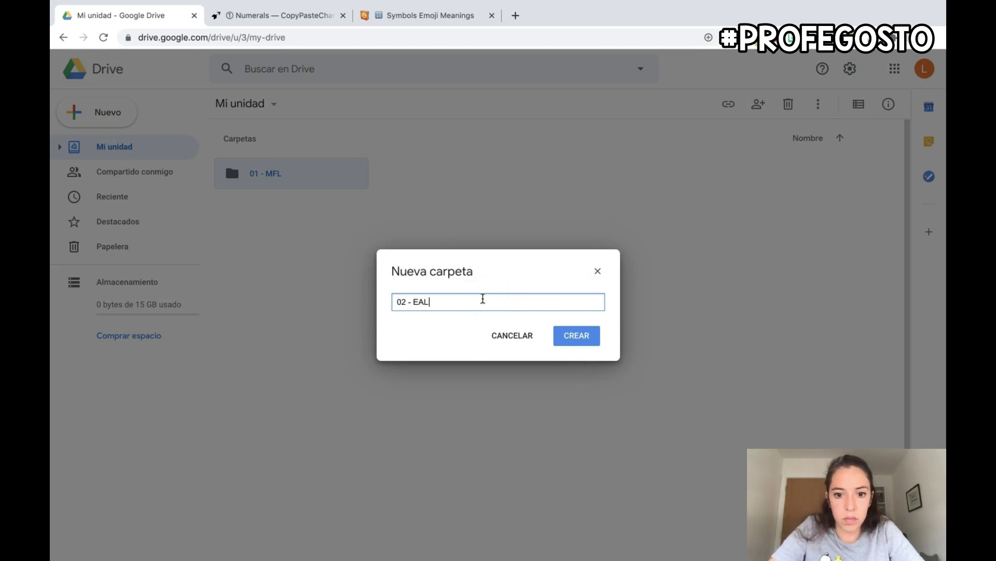
pyautogui.press('Return')
pyautogui.click(96, 113)
pyautogui.click(135, 123)
pyautogui.write('03 - SUPPORT')
pyautogui.press('Return')
# Add the folders "04 - AFTERSCHOOL" and "05 - MANDARIN" to Mi unidad
pyautogui.click(96, 112)
pyautogui.click(104, 118)
pyautogui.write('04 - AFTERSCHOOL')
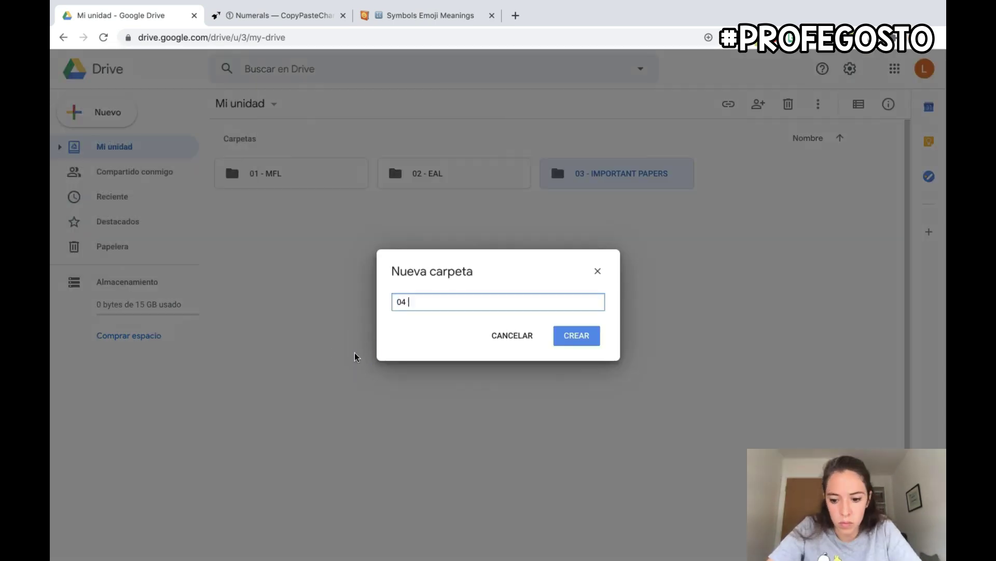
pyautogui.press('Return')
pyautogui.click(96, 112)
pyautogui.click(104, 119)
pyautogui.write('05 - MANDARIN')
pyautogui.press('Return')
# Add the folders "06 - CPD" and "07 - GOOGLE CLASSROOM" to Mi unidad
pyautogui.click(96, 112)
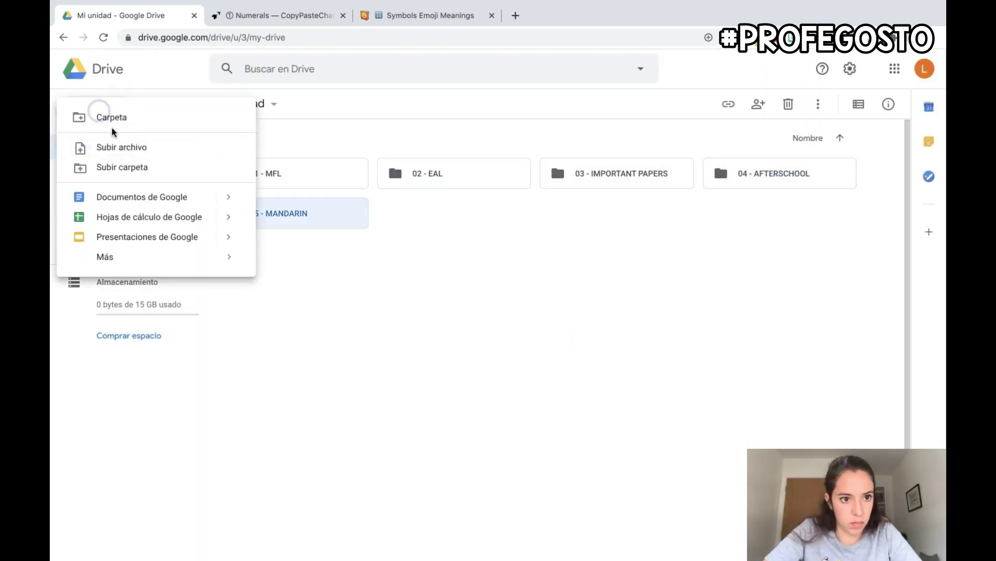
pyautogui.click(111, 125)
pyautogui.write('06 - CPD')
pyautogui.click(82, 111)
pyautogui.click(110, 124)
pyautogui.write('07 .- GOOGLE CLASSROOM')
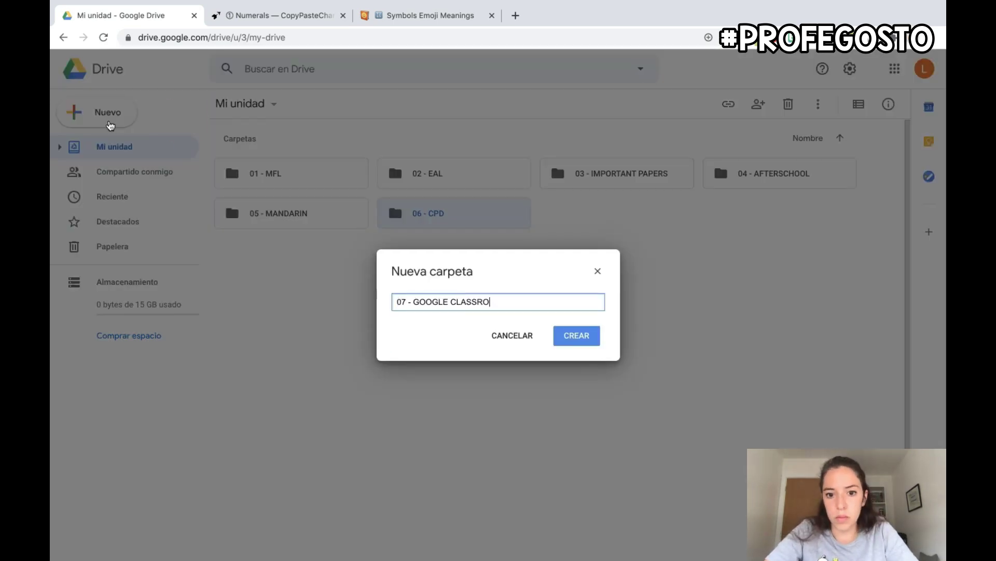
pyautogui.click(576, 336)
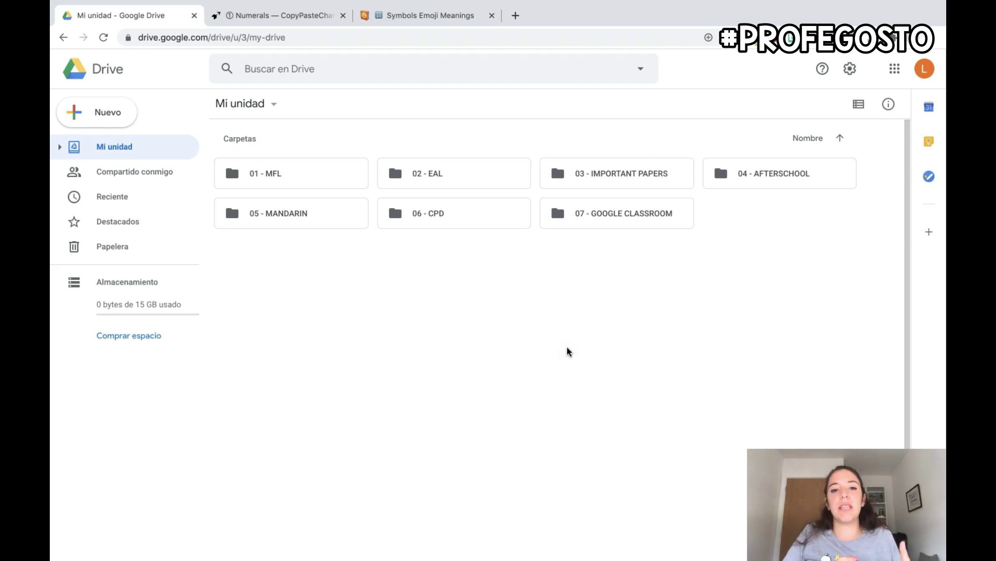
# Expand Mi unidad in the folder tree and compare the list and grid layouts, finishing in grid layout
pyautogui.click(61, 148)
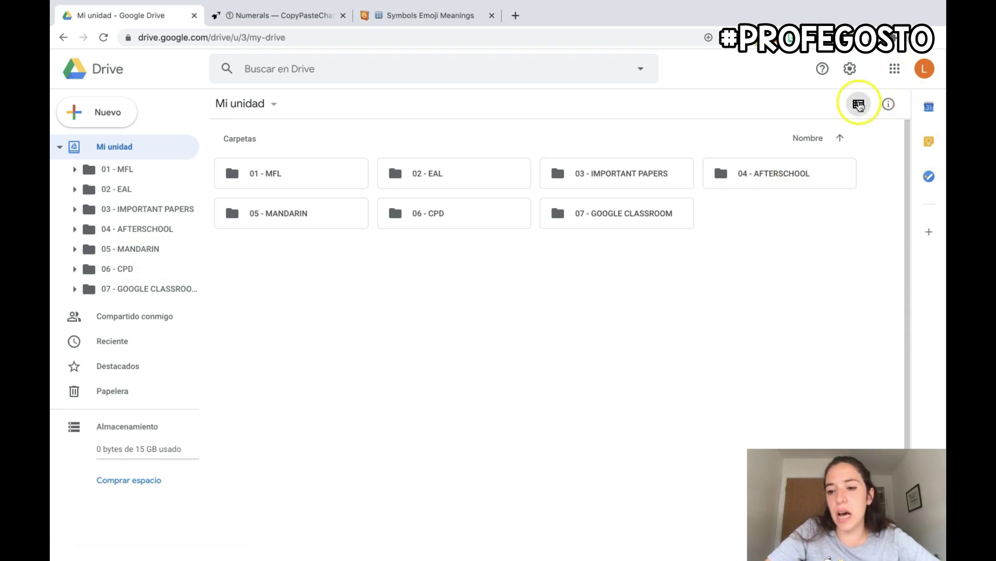
pyautogui.click(859, 104)
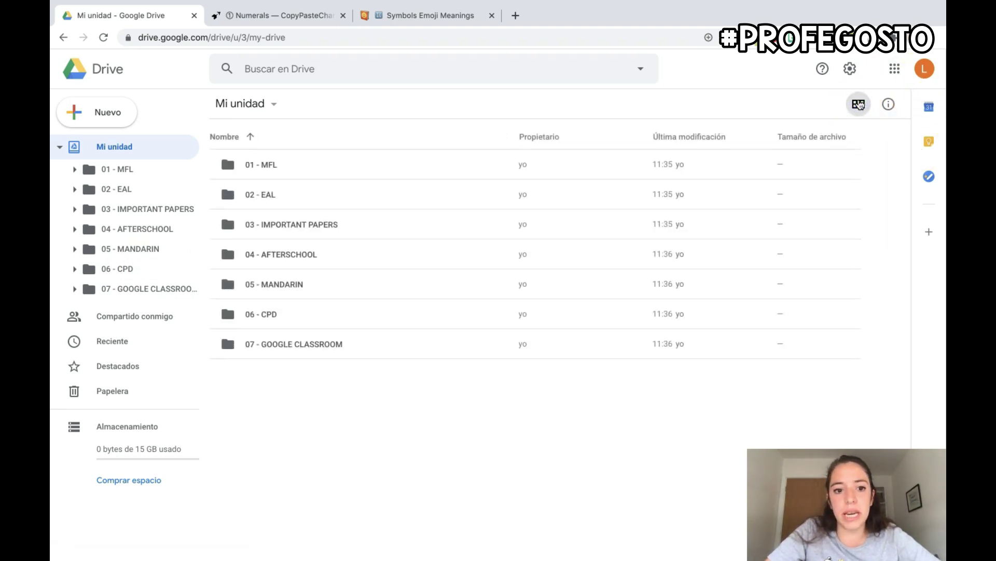
pyautogui.click(859, 104)
pyautogui.click(859, 104)
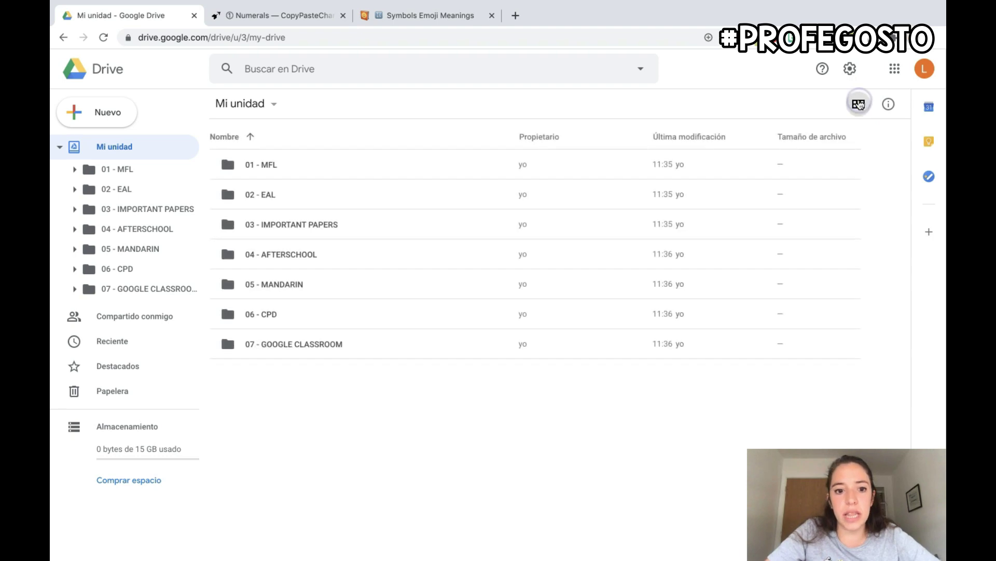
pyautogui.click(859, 104)
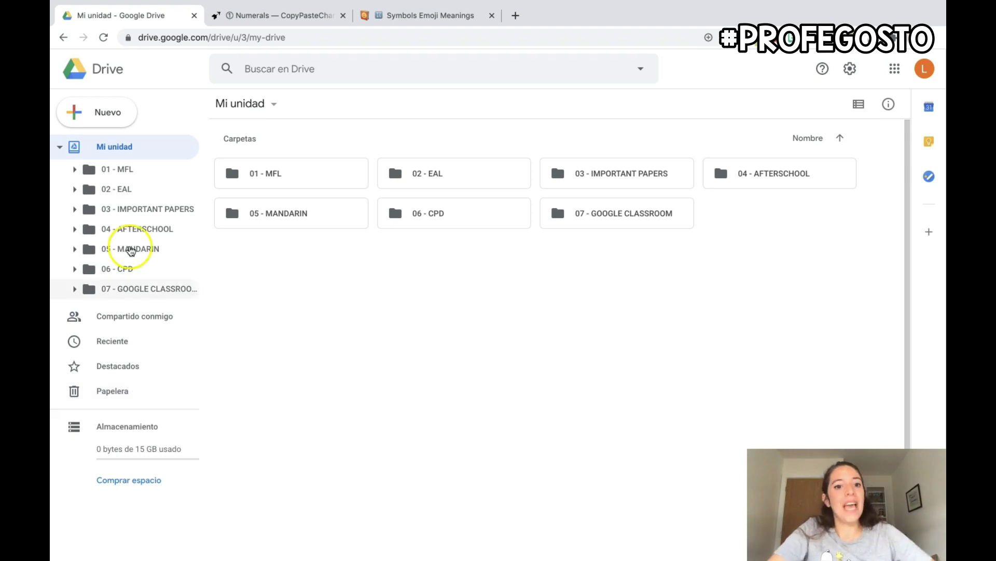
# Look at the people and groups sharing settings of the 01 - MFL folder and close them without adding anyone
pyautogui.rightClick(288, 178)
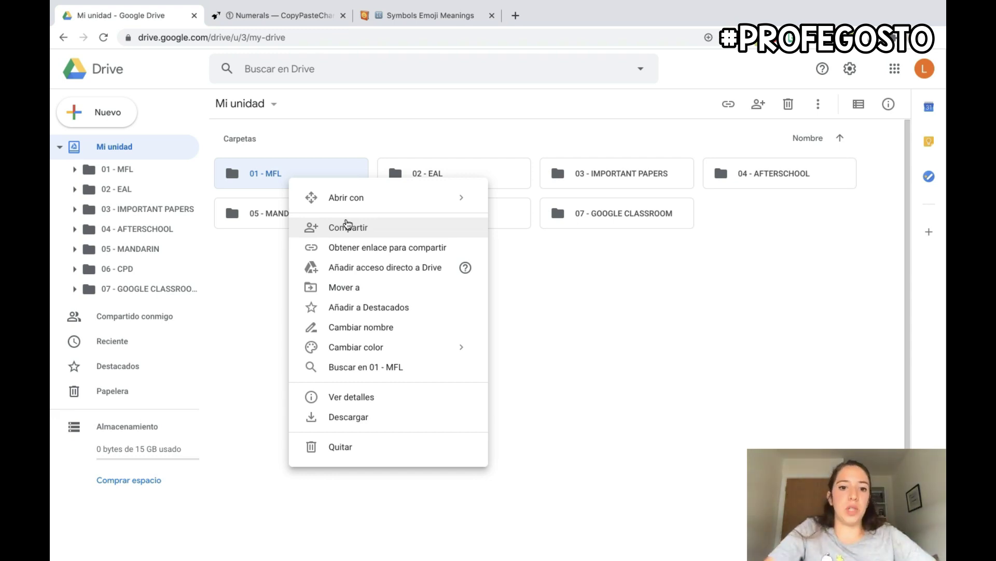
pyautogui.click(348, 227)
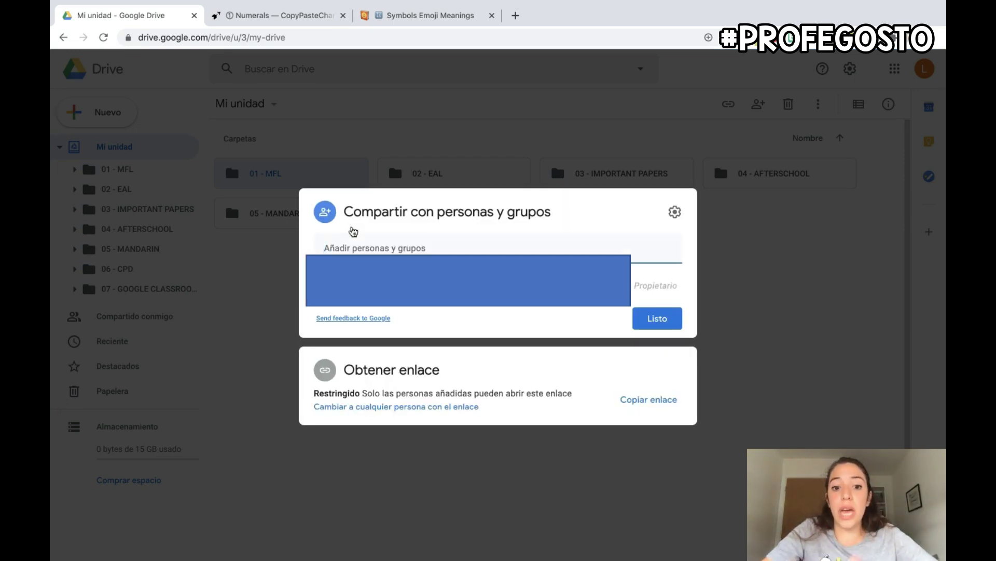
pyautogui.click(629, 323)
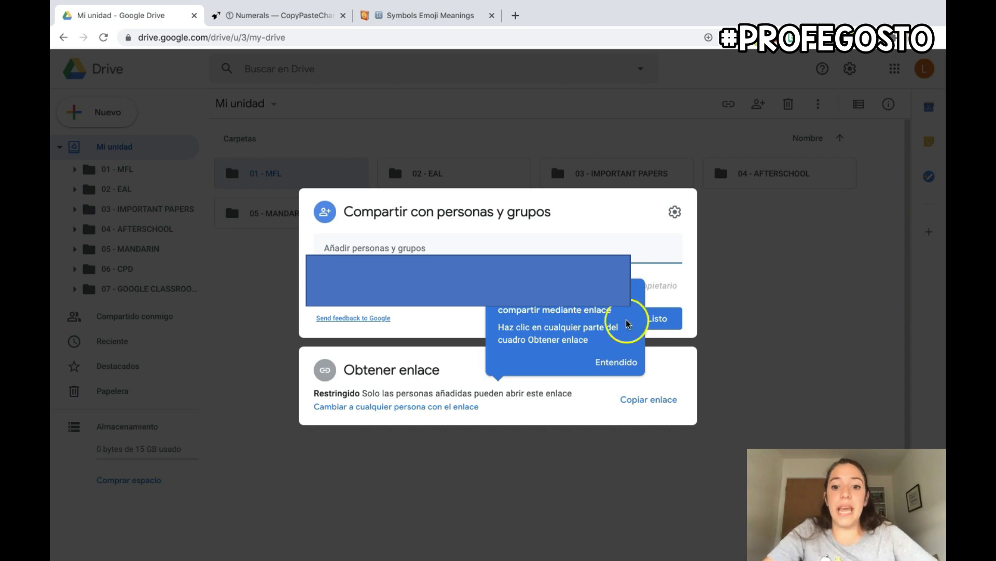
pyautogui.click(613, 361)
pyautogui.click(662, 318)
# Review the link access options for the 01 - MFL folder and leave without changing them
pyautogui.click(277, 170)
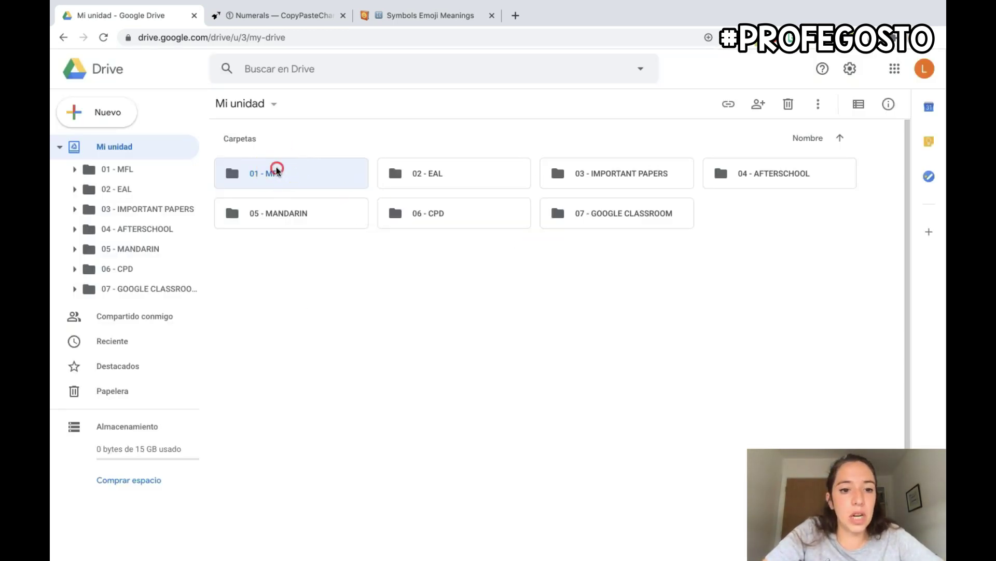
pyautogui.rightClick(277, 170)
pyautogui.click(343, 236)
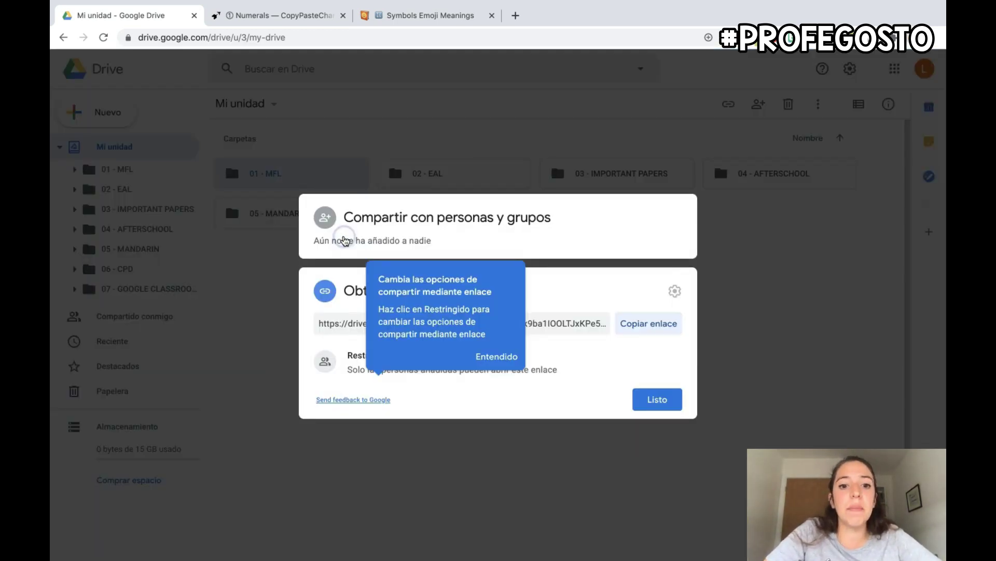
pyautogui.click(491, 358)
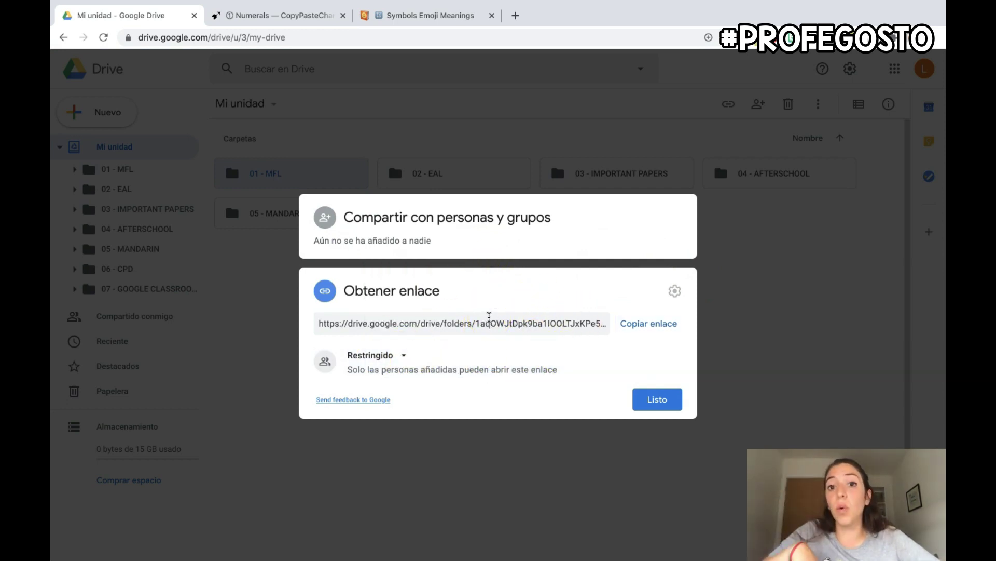
pyautogui.click(416, 353)
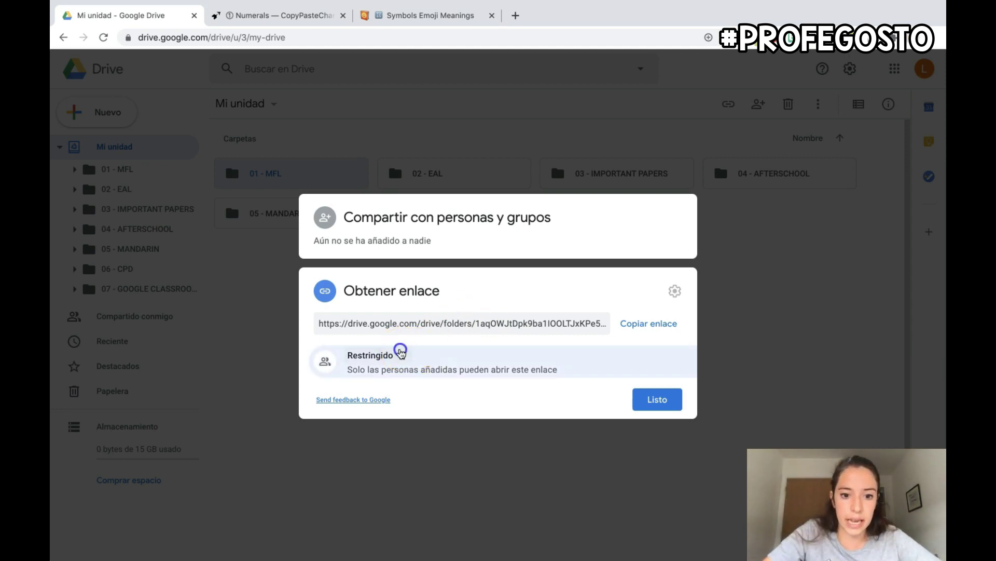
pyautogui.click(401, 352)
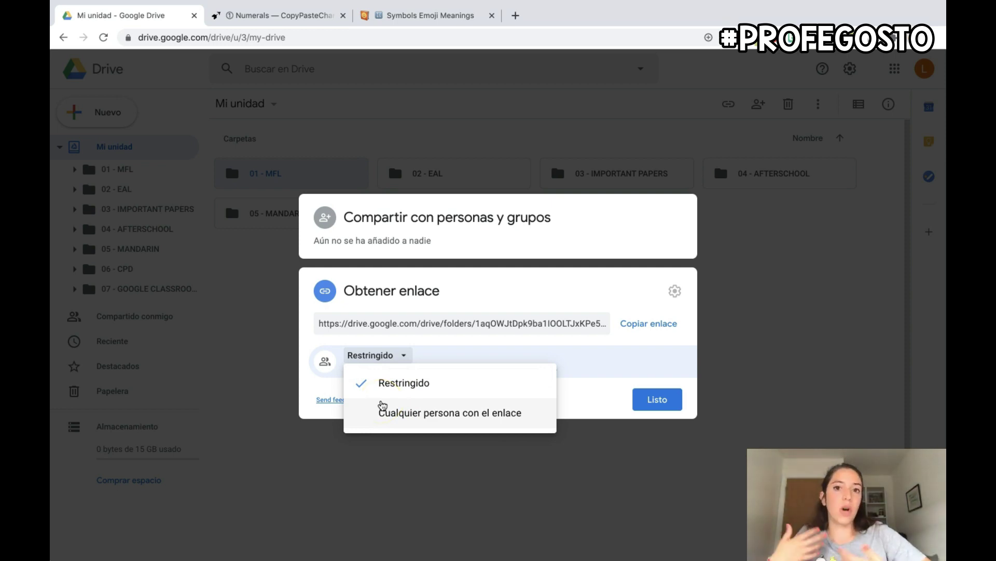
pyautogui.click(723, 241)
# Set the colour of the 01 - MFL folder to light mint green
pyautogui.rightClick(268, 182)
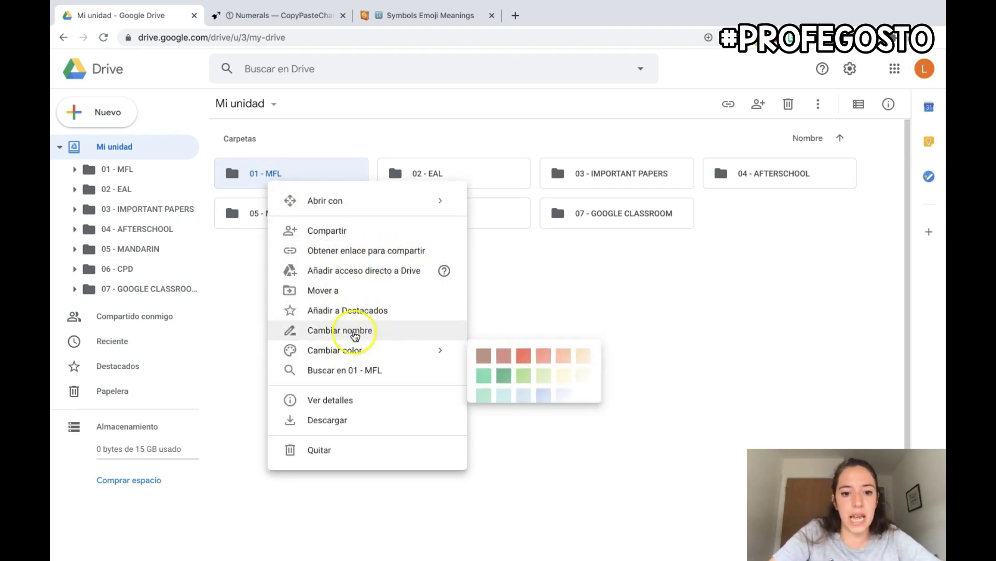
pyautogui.moveTo(372, 349)
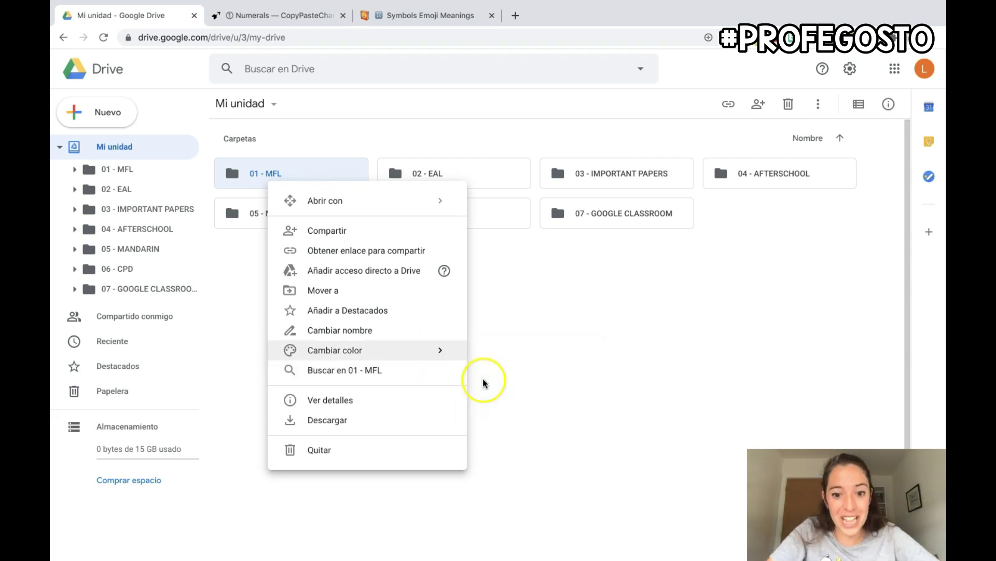
pyautogui.moveTo(436, 349)
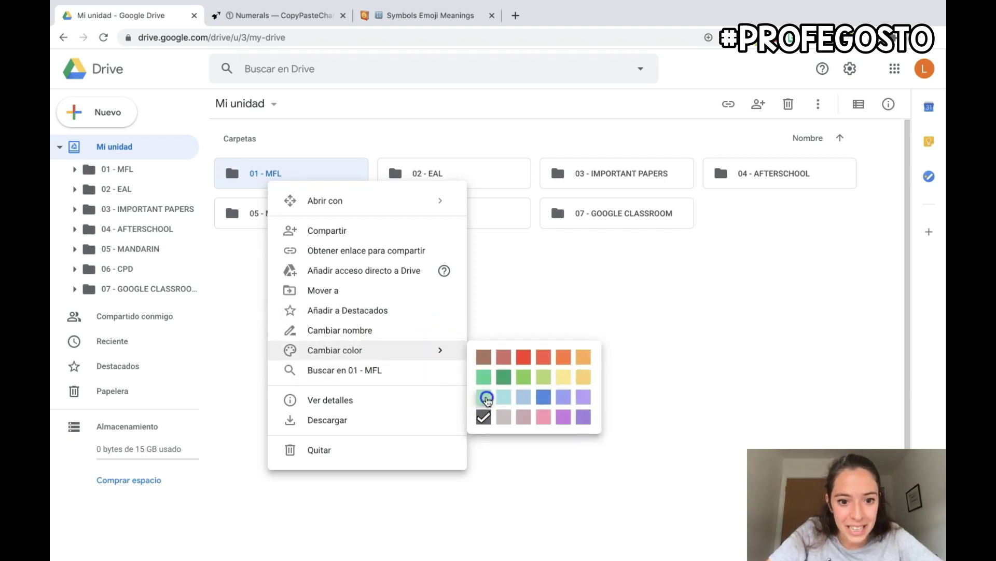
pyautogui.click(487, 398)
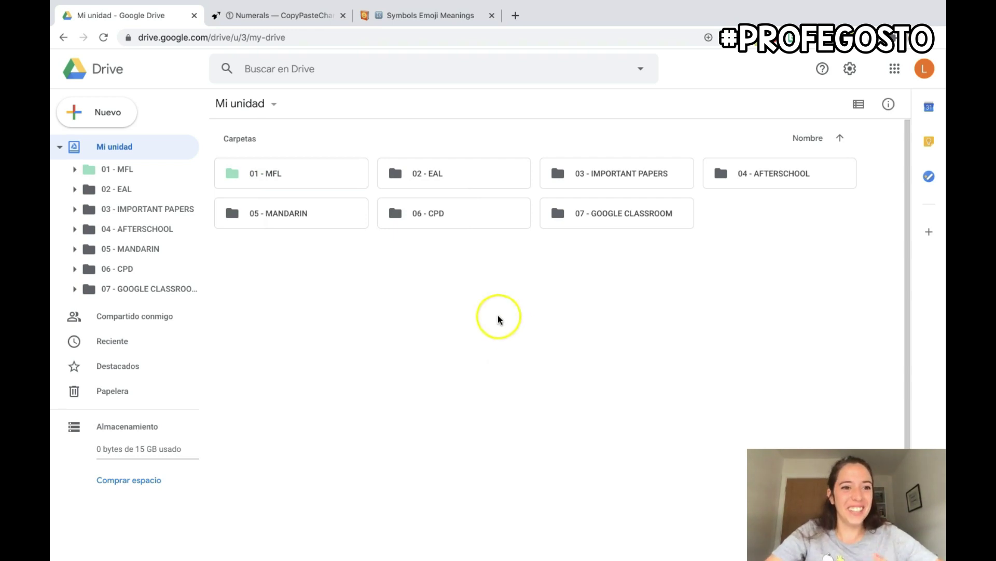
# Change the colour of the 01 - MFL folder to light turquoise
pyautogui.rightClick(294, 179)
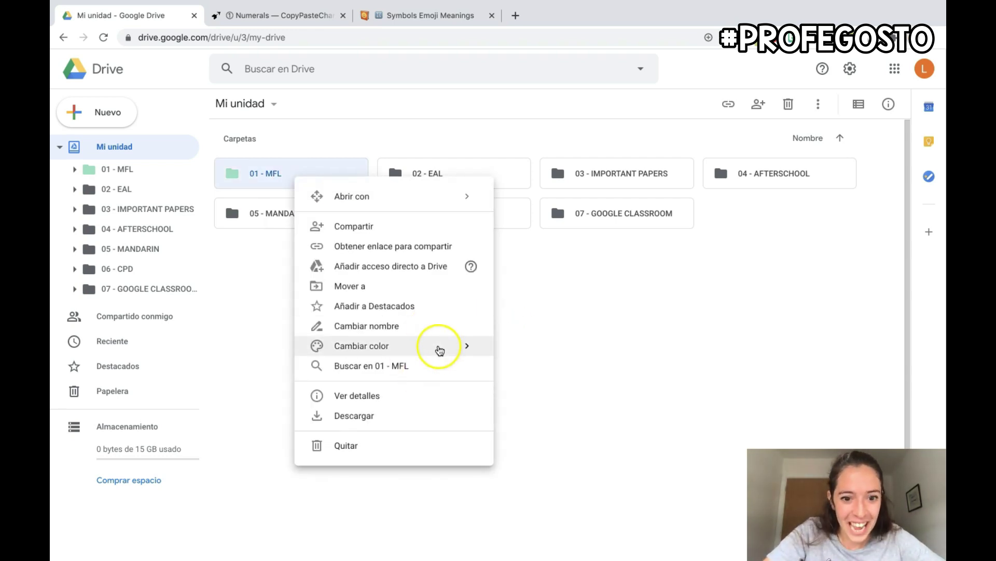
pyautogui.moveTo(450, 352)
pyautogui.click(531, 395)
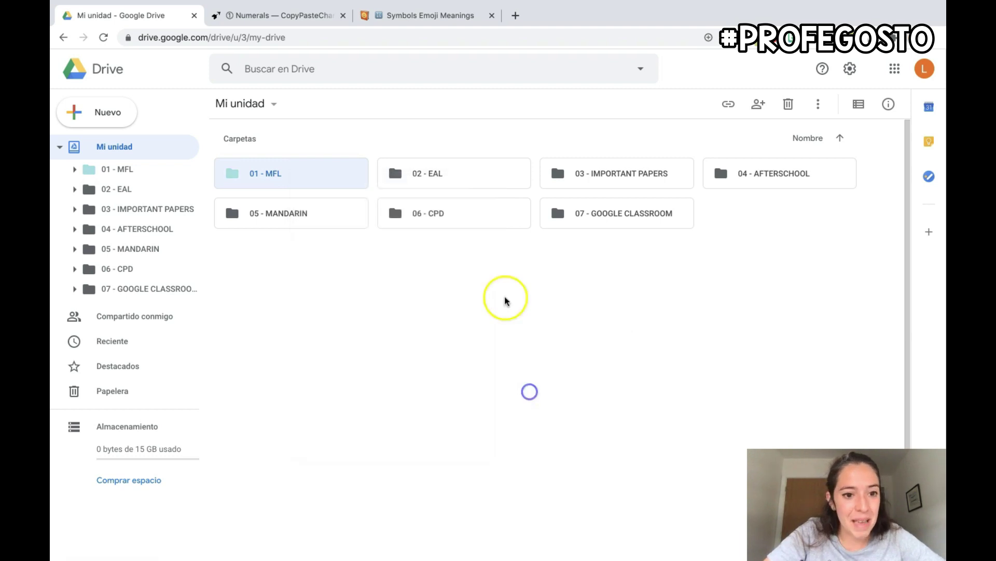
# Set the colour of the 02 - EAL folder to light mint green
pyautogui.click(457, 171)
pyautogui.rightClick(457, 171)
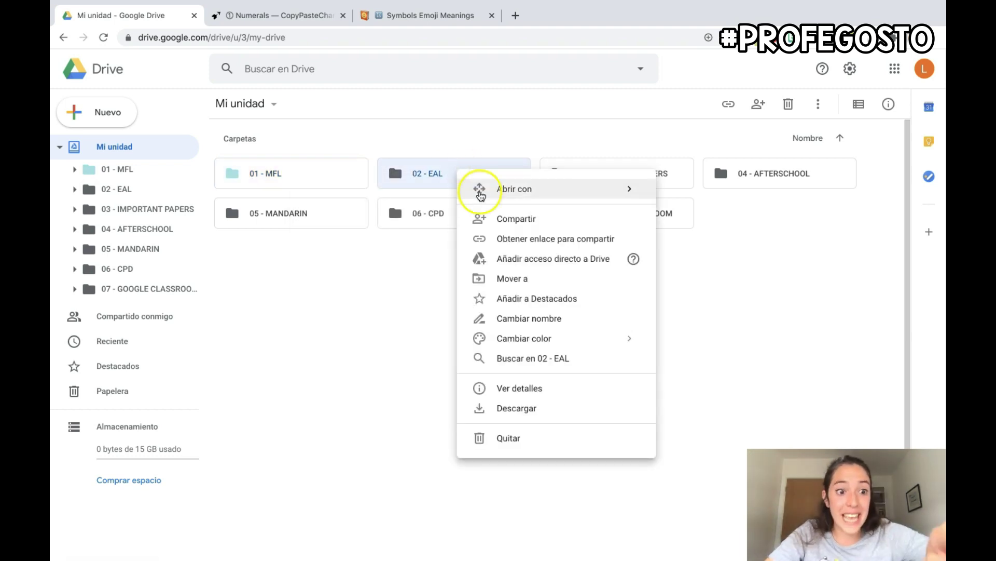
pyautogui.moveTo(481, 194)
pyautogui.moveTo(644, 338)
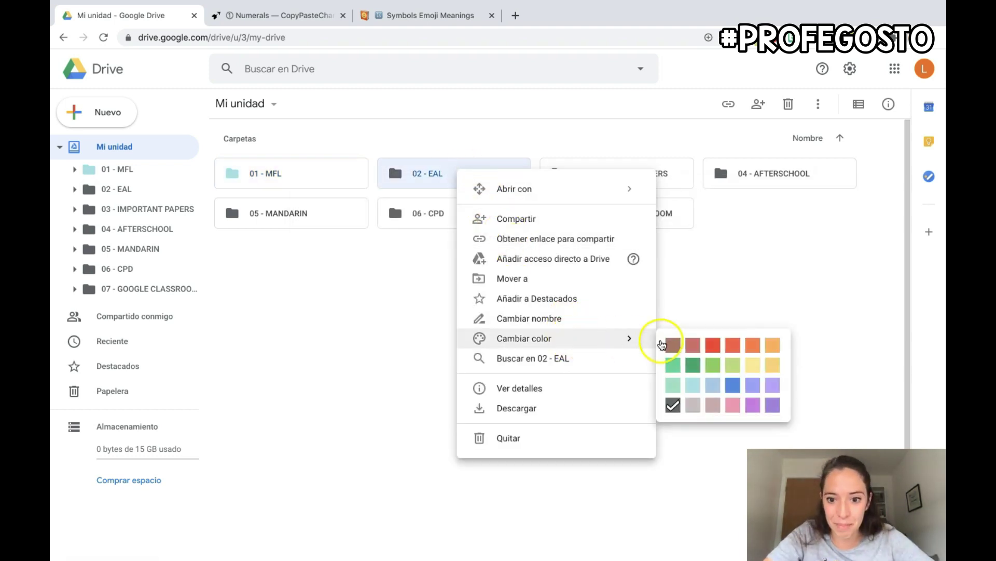
pyautogui.click(671, 385)
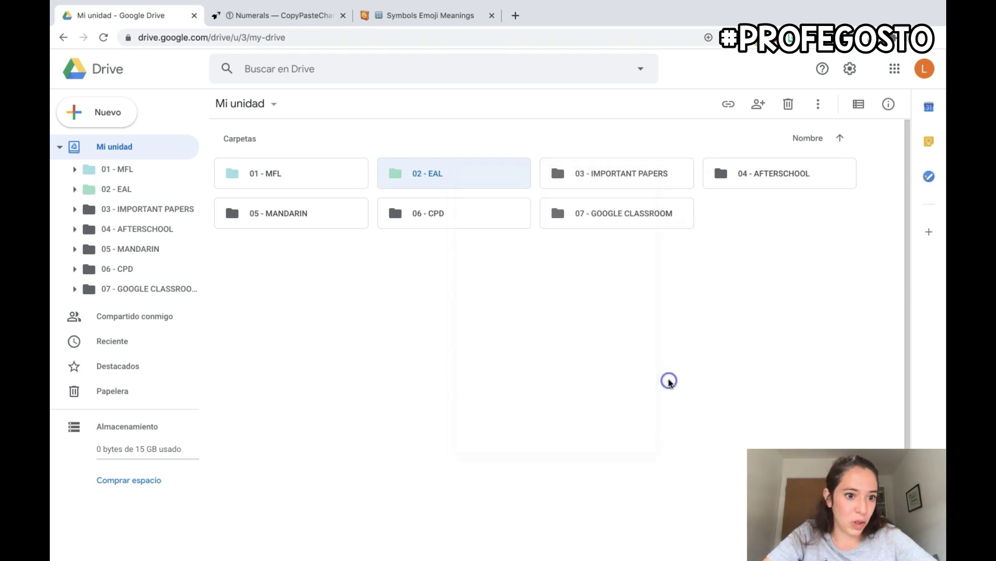
# Set the colour of the 03 - IMPORTANT PAPERS folder to light purple
pyautogui.click(579, 175)
pyautogui.rightClick(577, 173)
pyautogui.moveTo(717, 346)
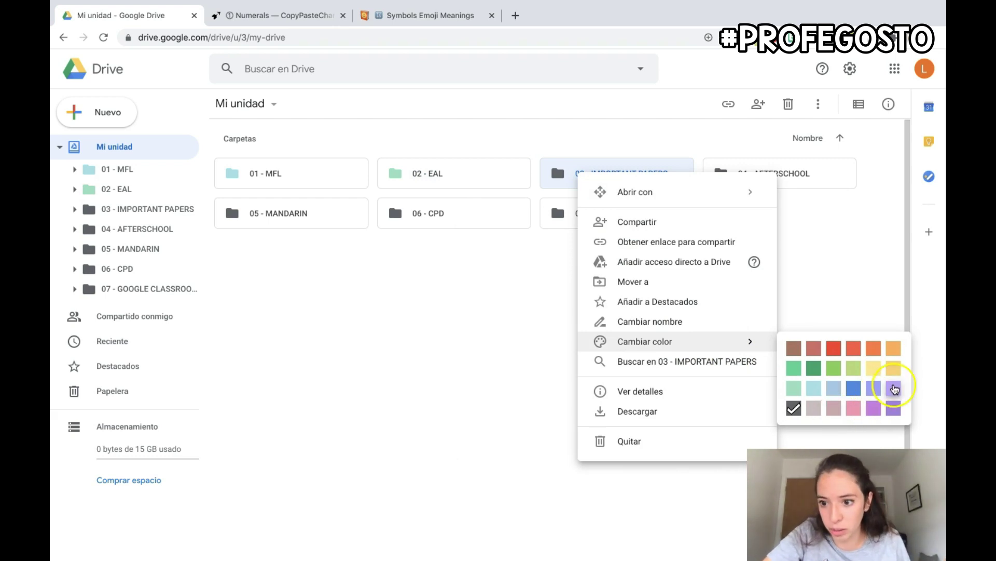
pyautogui.click(893, 389)
# Set the colour of the 04 - AFTERSCHOOL folder to light yellow
pyautogui.rightClick(719, 174)
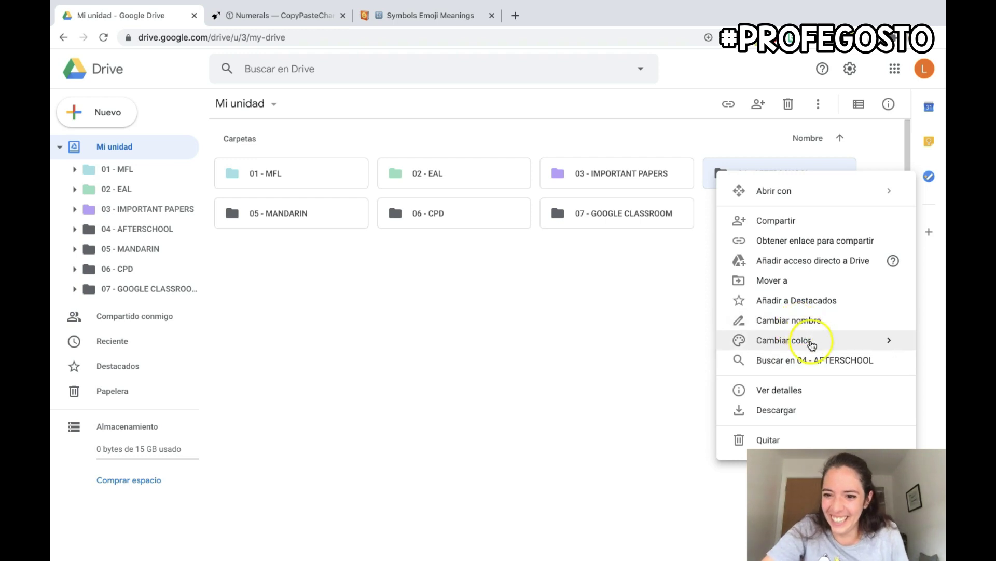
pyautogui.moveTo(812, 346)
pyautogui.click(680, 367)
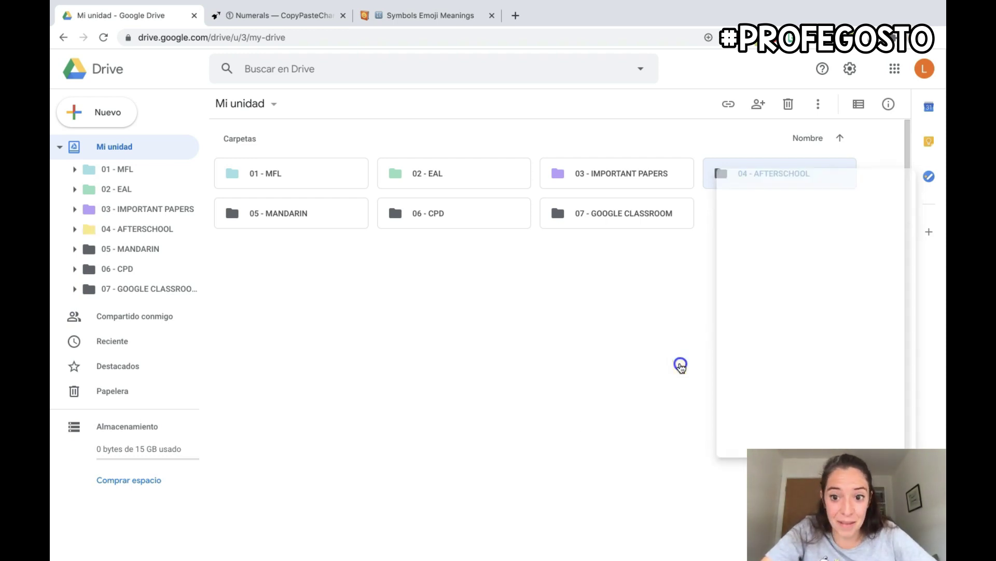
# Set the colour of the 05 - MANDARIN folder to pink
pyautogui.rightClick(335, 209)
pyautogui.moveTo(498, 375)
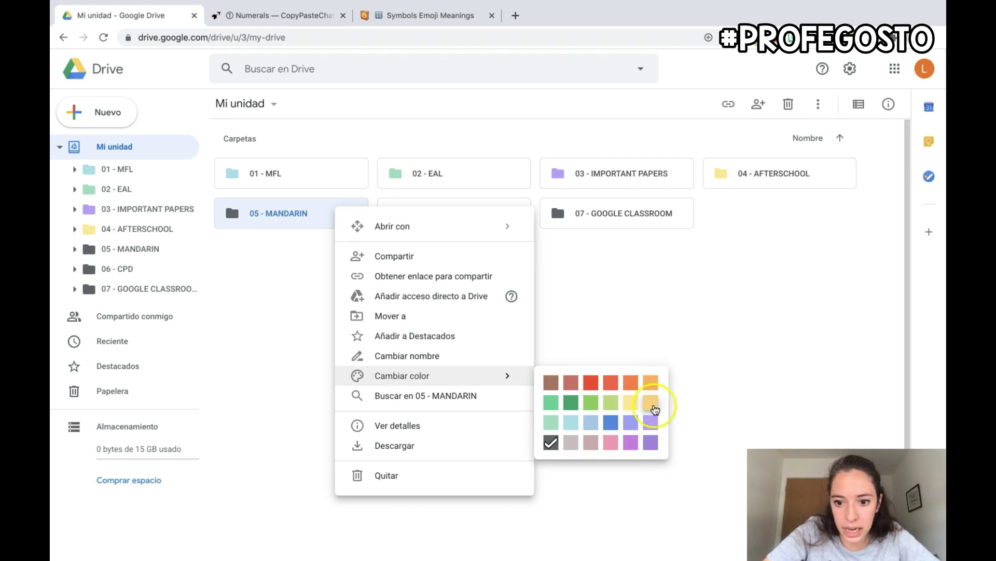
pyautogui.click(612, 443)
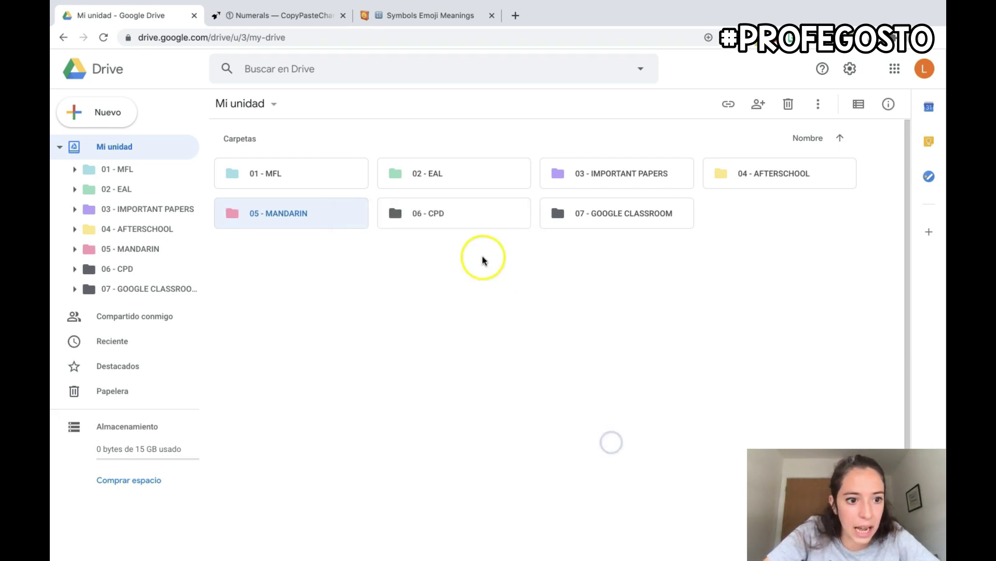
pyautogui.rightClick(458, 220)
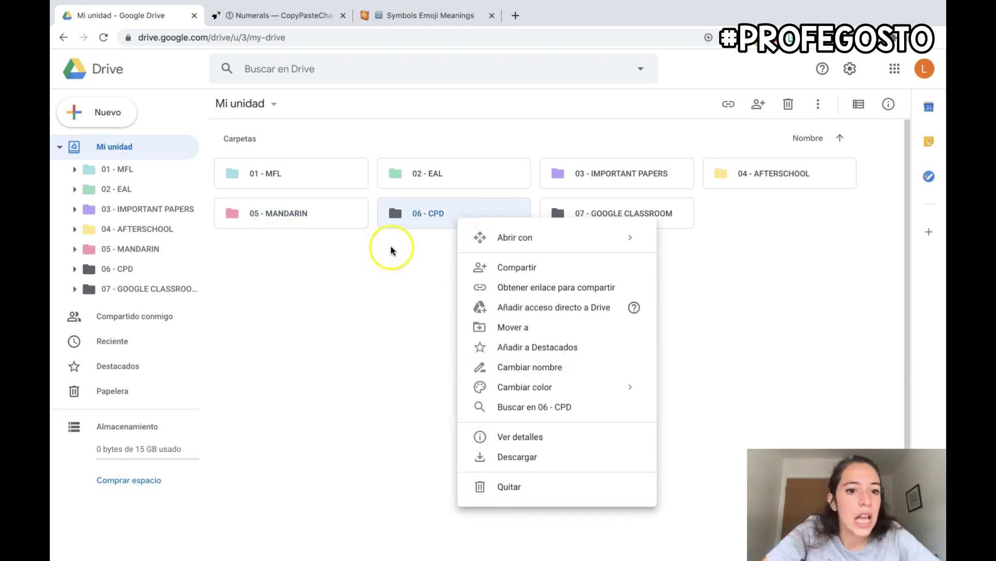
# Change the colour of the 01 - MFL folder to light yellow
pyautogui.rightClick(291, 161)
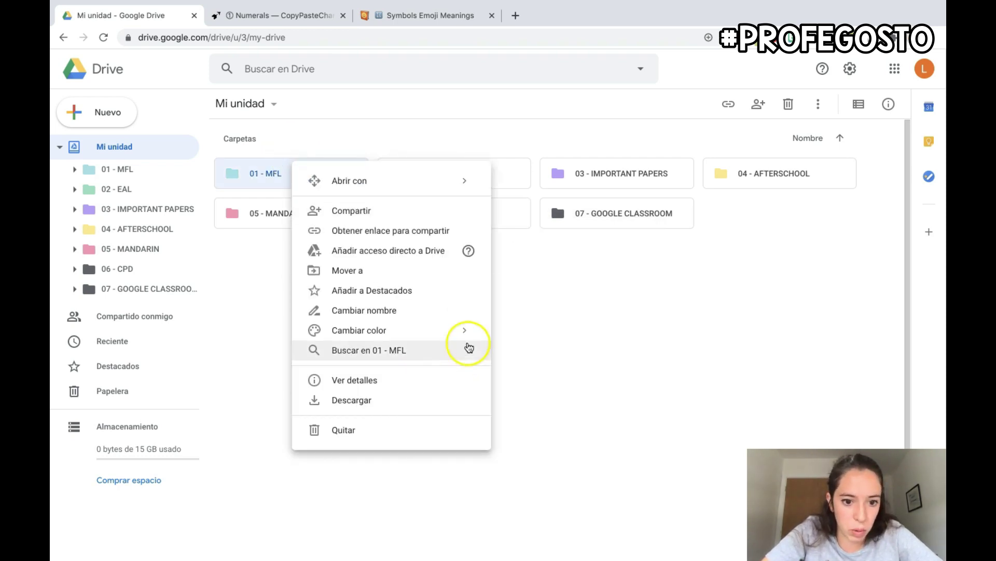
pyautogui.moveTo(465, 335)
pyautogui.click(606, 360)
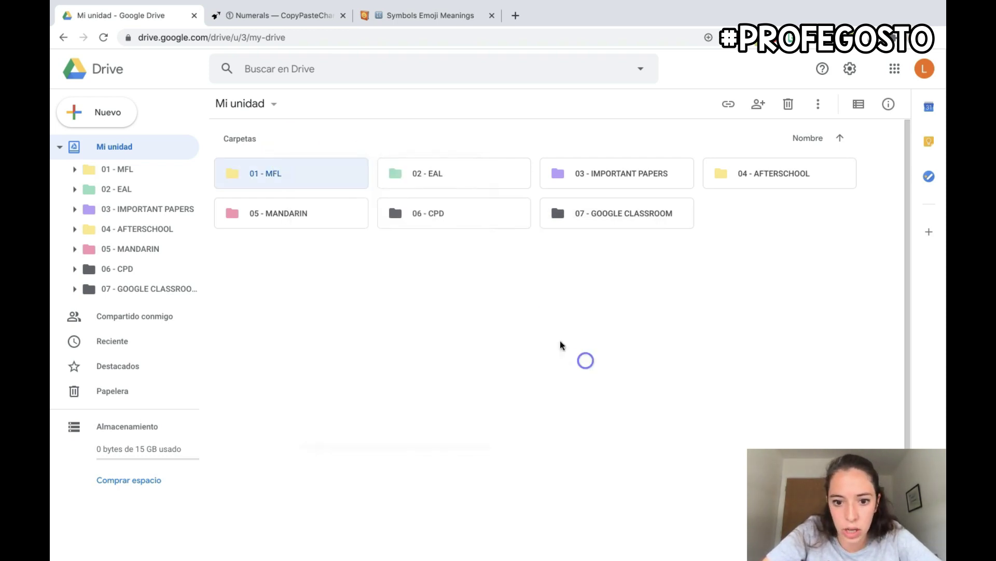
# Change the colour of the 02 - EAL folder to light orange
pyautogui.rightClick(397, 184)
pyautogui.moveTo(534, 355)
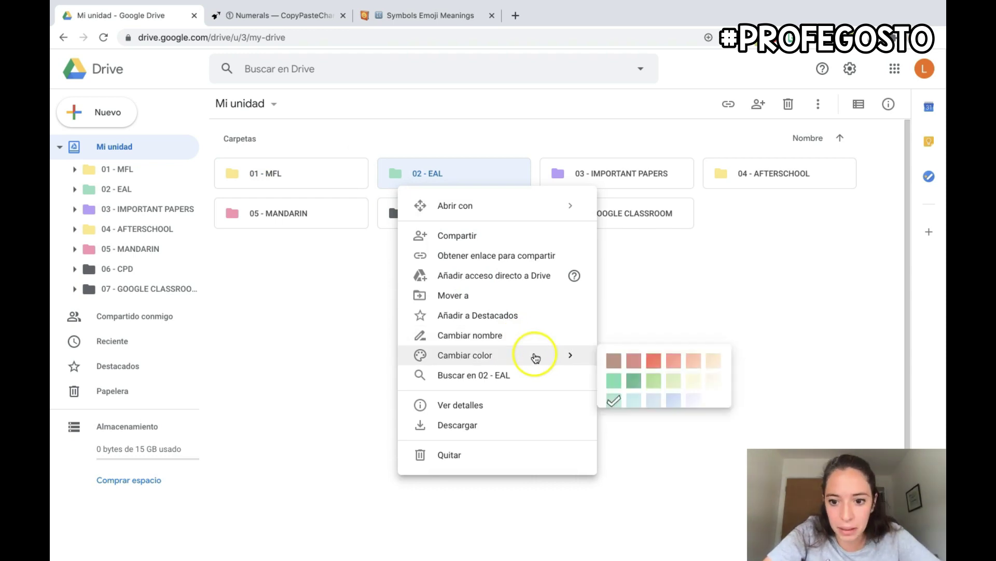
pyautogui.click(713, 361)
# Change the colour of the 03 - IMPORTANT PAPERS folder to the darker orange next to light orange
pyautogui.rightClick(564, 178)
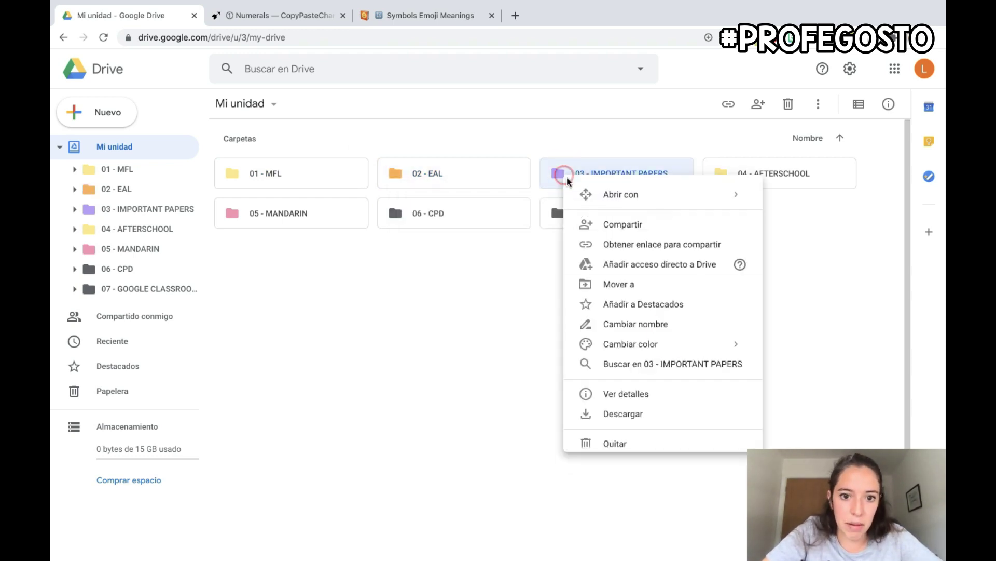
pyautogui.moveTo(718, 353)
pyautogui.click(859, 358)
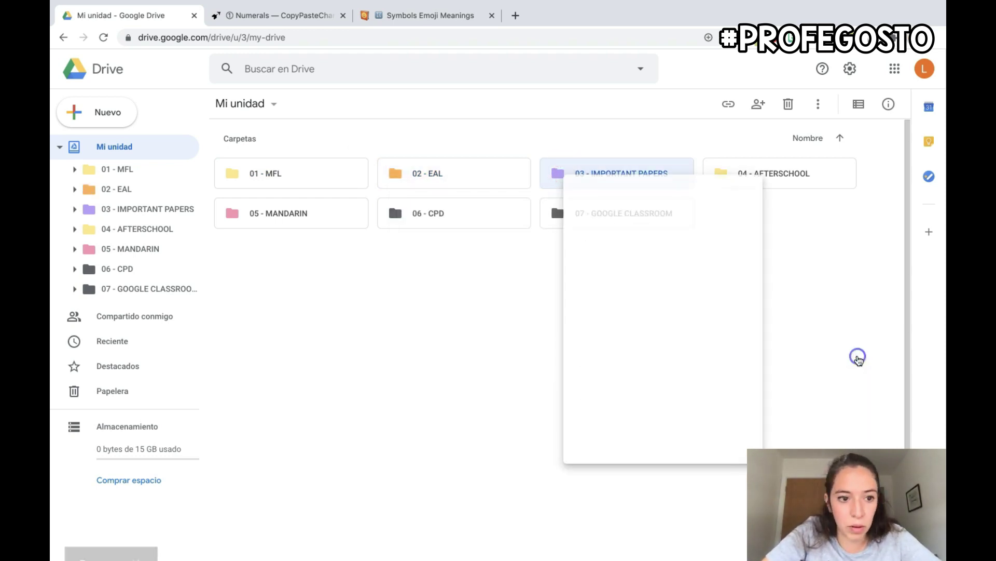
# Change the colour of the 04 - AFTERSCHOOL folder to light mint green
pyautogui.rightClick(745, 183)
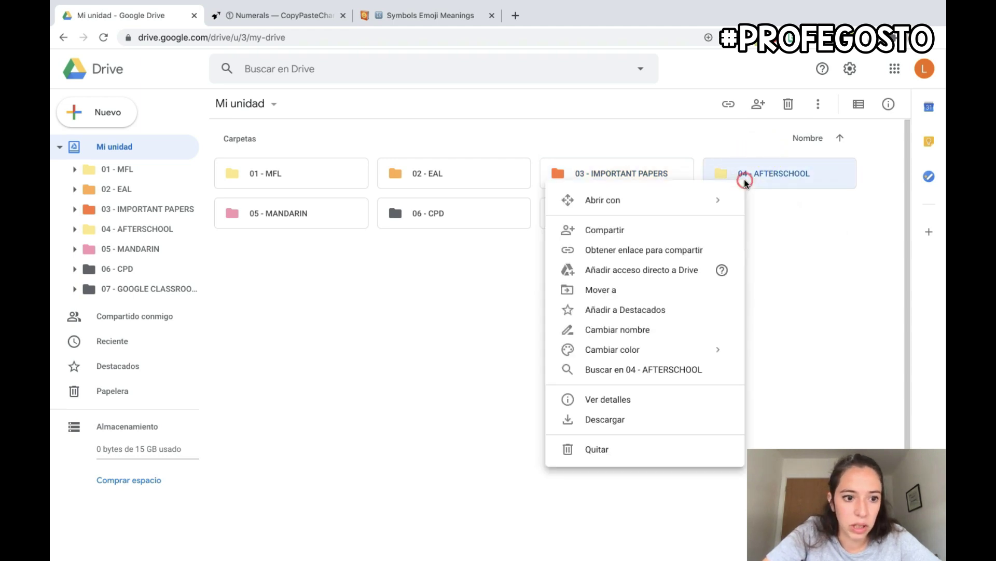
pyautogui.moveTo(725, 349)
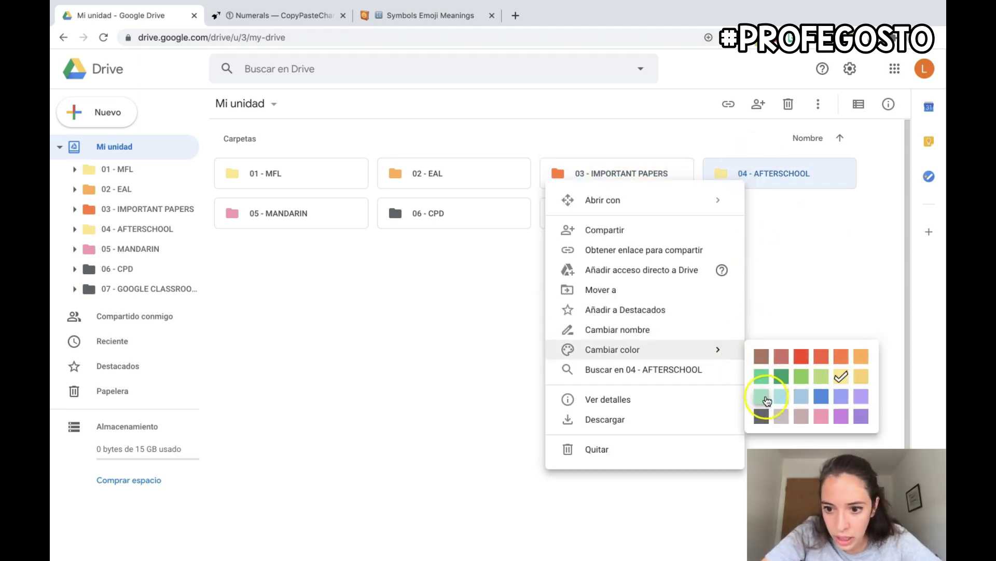
pyautogui.click(764, 398)
# Change the colour of the 05 - MANDARIN folder to light turquoise
pyautogui.rightClick(329, 220)
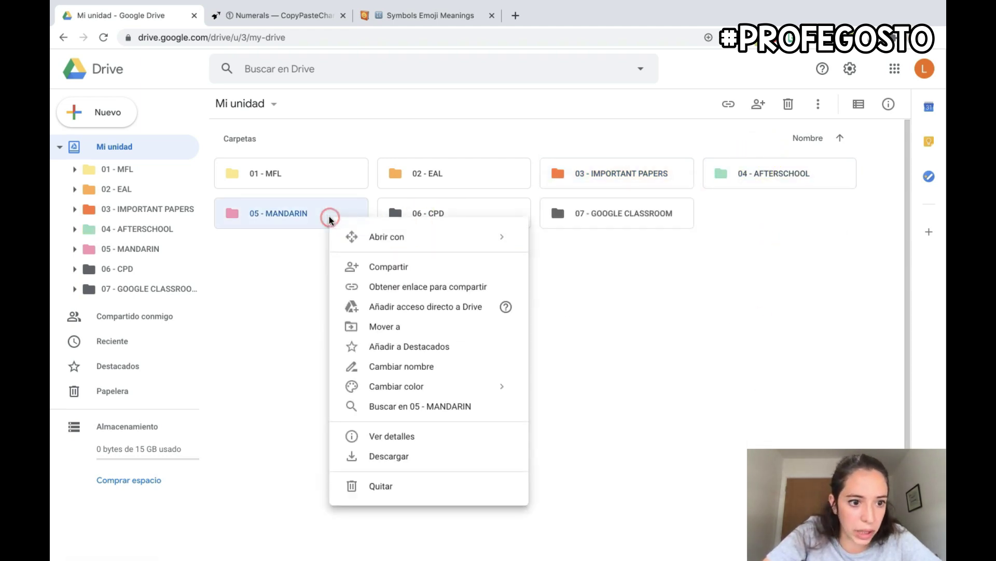
pyautogui.moveTo(485, 388)
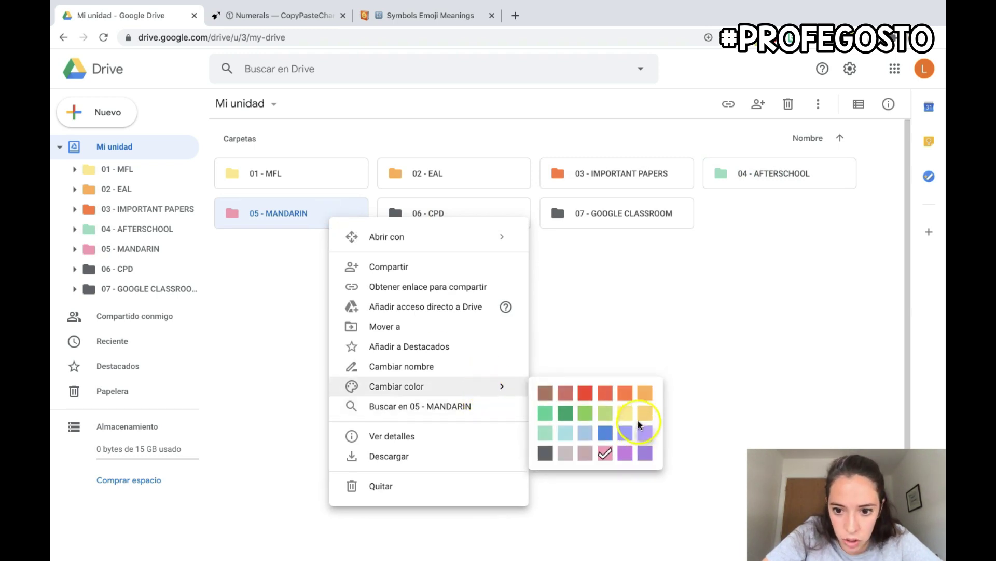
pyautogui.click(577, 440)
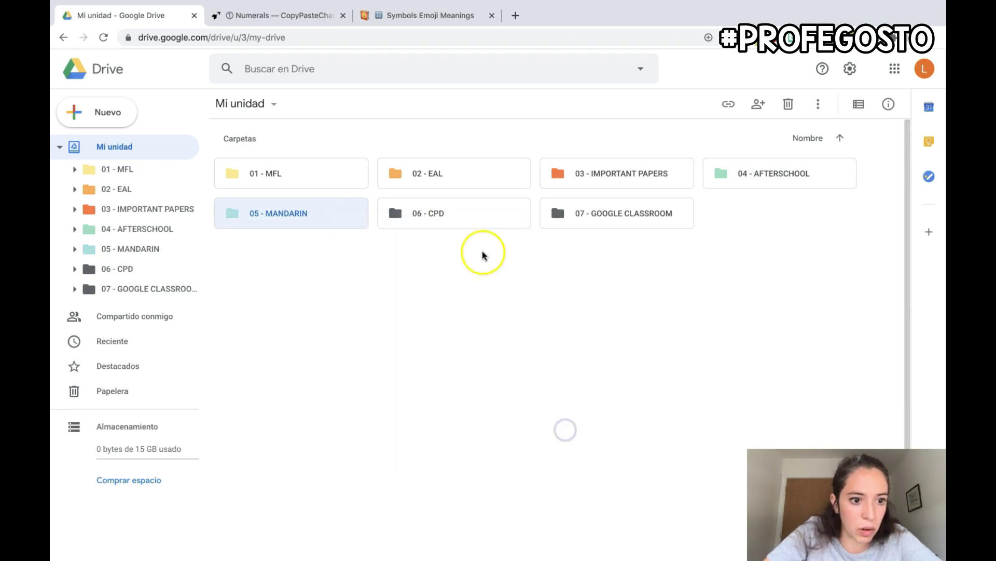
# Set the colour of the 06 - CPD folder to pink
pyautogui.rightClick(450, 206)
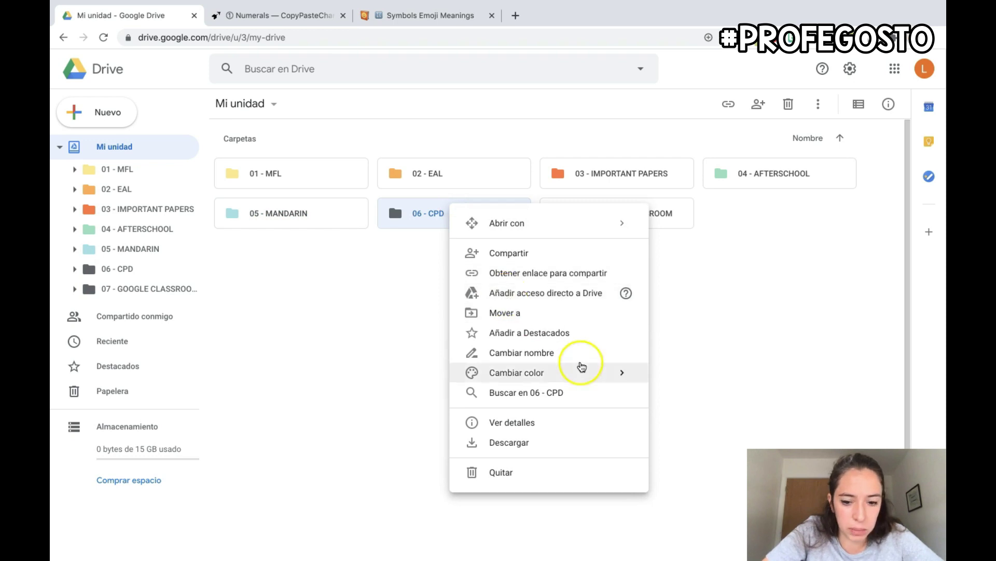
pyautogui.moveTo(593, 375)
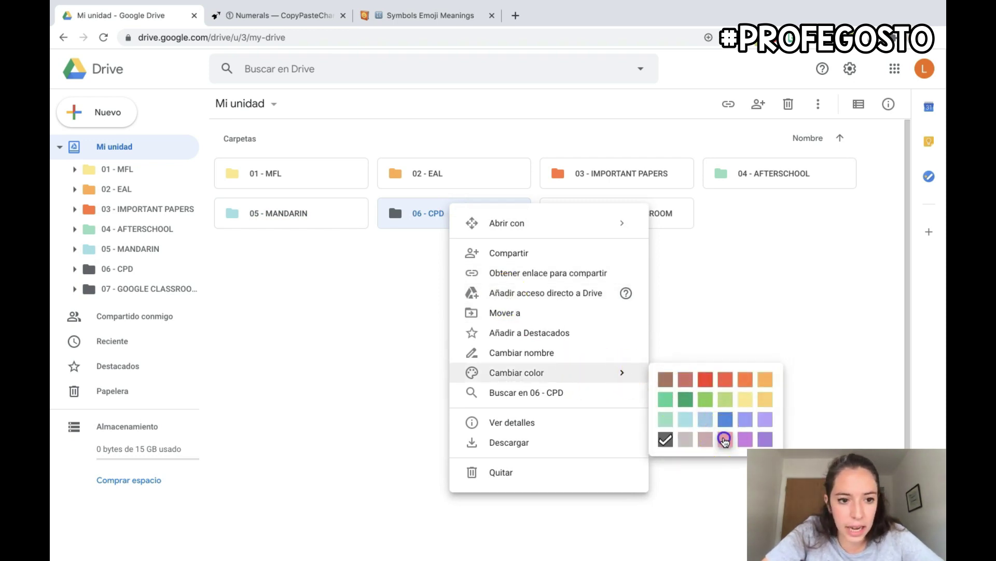
pyautogui.click(725, 439)
# Set the colour of the 07 - GOOGLE CLASSROOM folder to light purple
pyautogui.rightClick(584, 217)
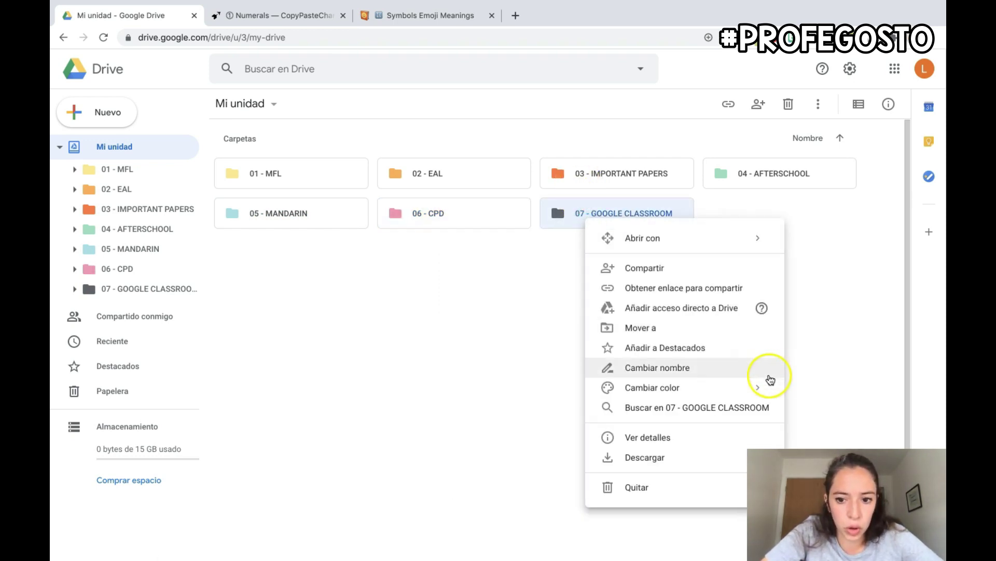
pyautogui.moveTo(776, 389)
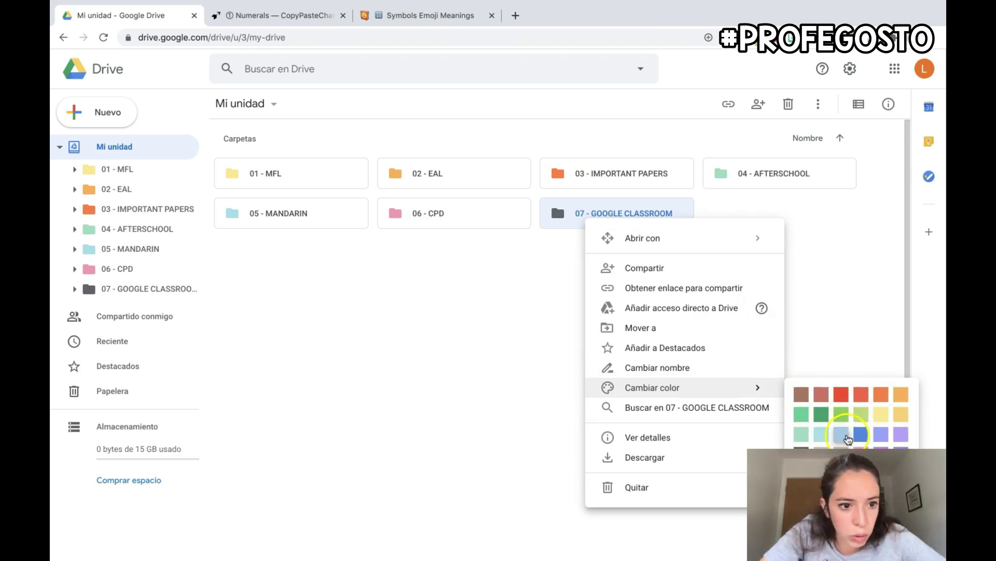
pyautogui.click(889, 435)
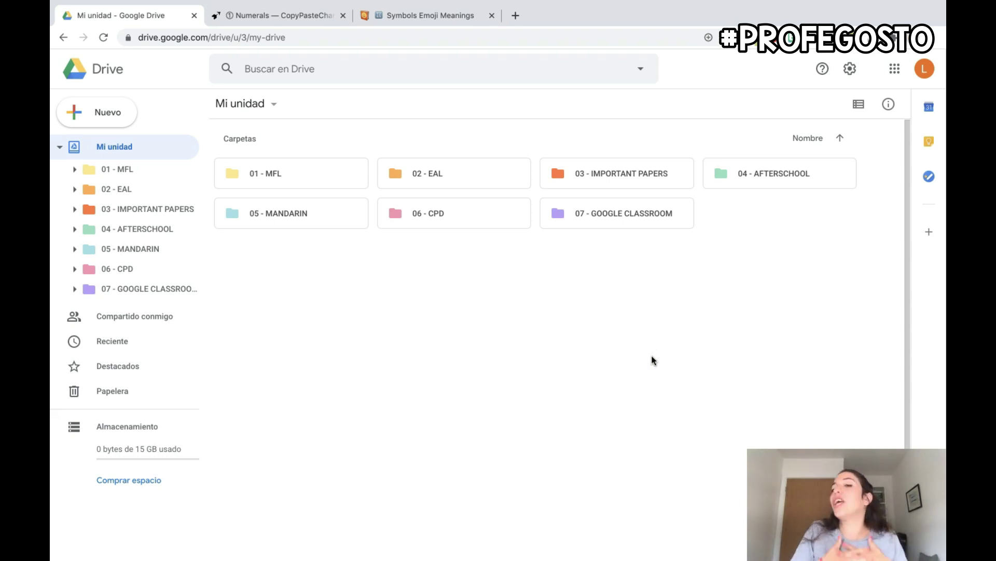
# Switch to the CopyPasteCharacter site and look through its character categories and the Numerals set
pyautogui.click(419, 26)
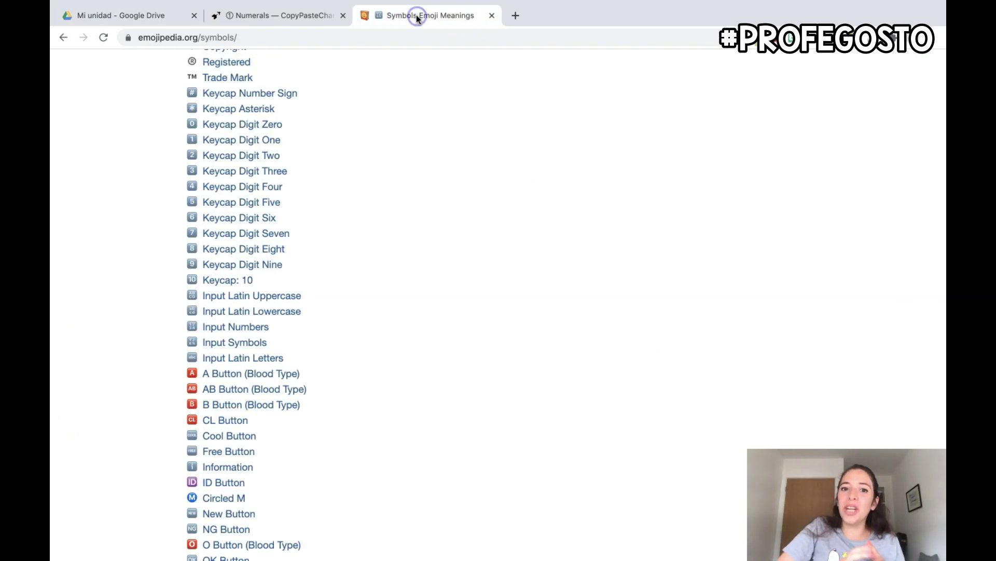
pyautogui.click(288, 20)
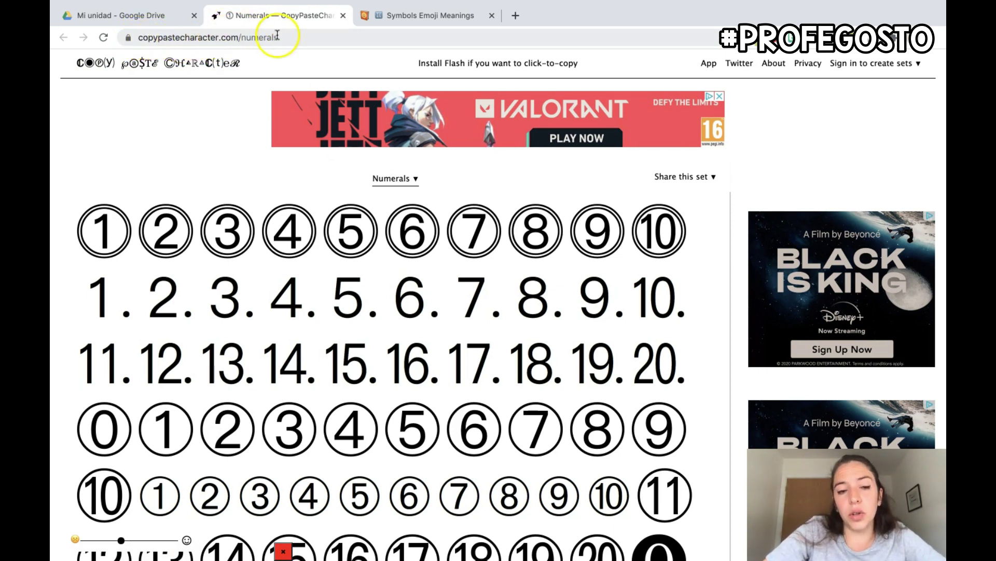
pyautogui.doubleClick(258, 37)
pyautogui.click(393, 180)
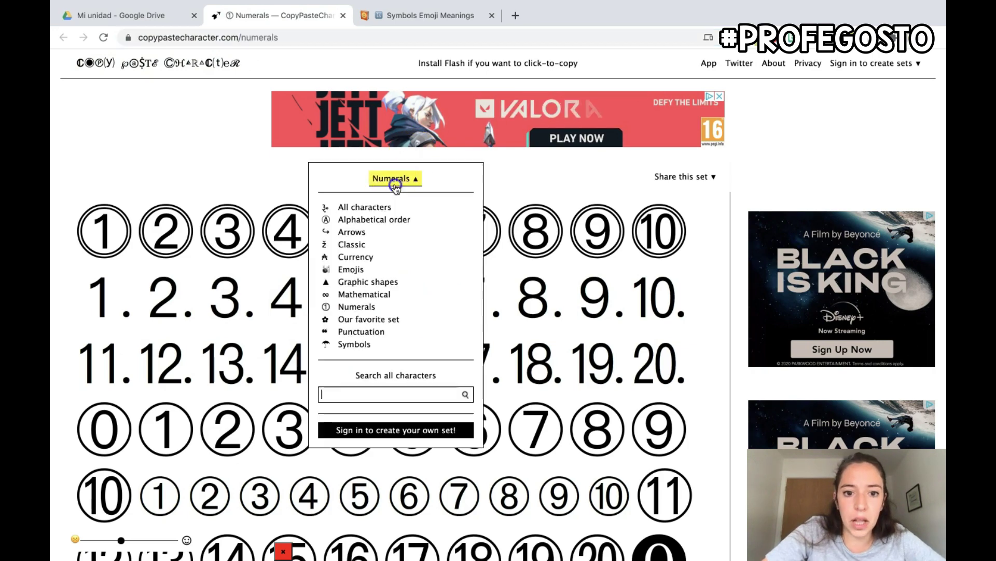
pyautogui.scroll(-3, 384, 331)
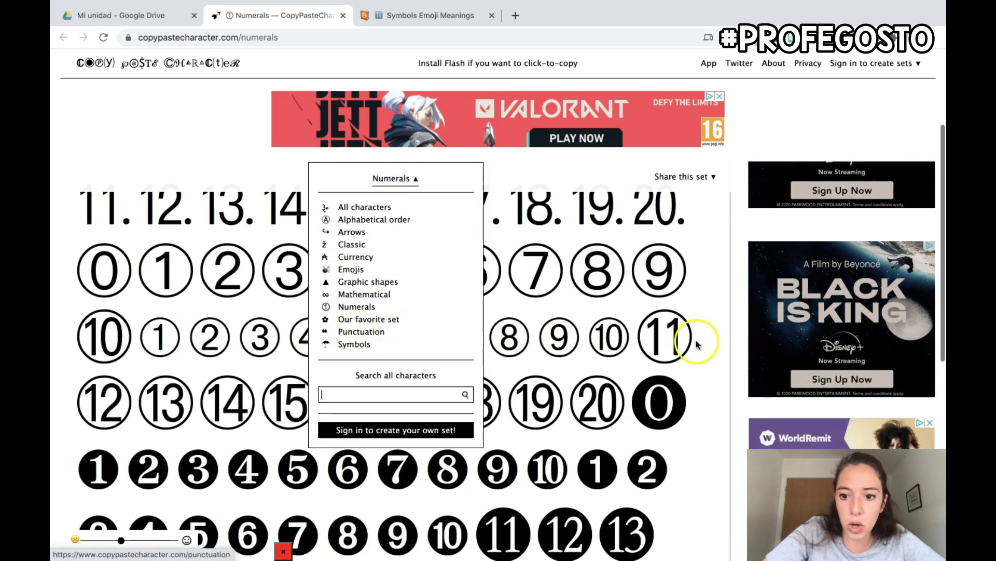
pyautogui.click(708, 372)
pyautogui.scroll(-1, 512, 396)
pyautogui.scroll(5, 516, 396)
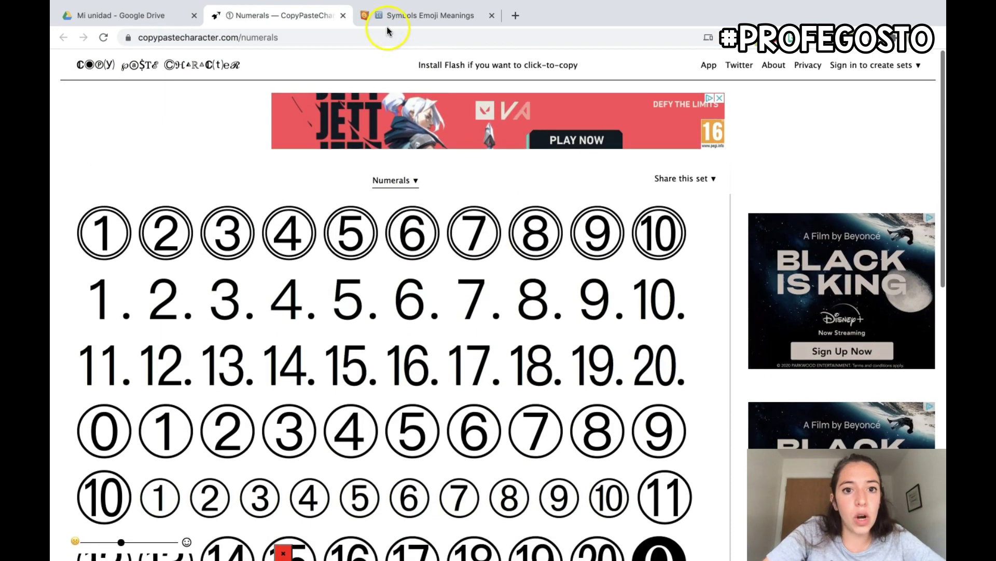
# Look over the symbols list on Emojipedia and return to the folders in Google Drive
pyautogui.click(415, 15)
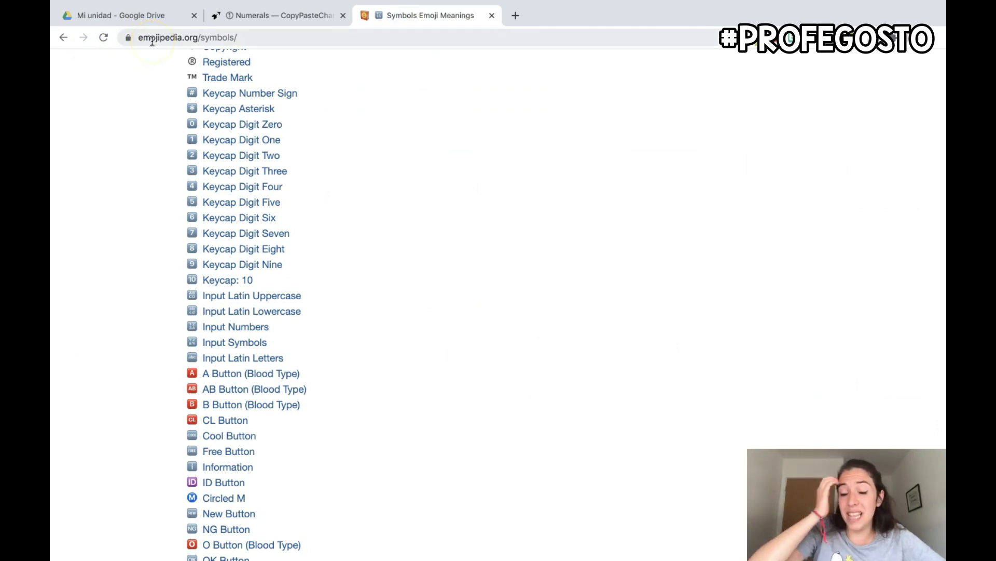
pyautogui.scroll(20, 485, 244)
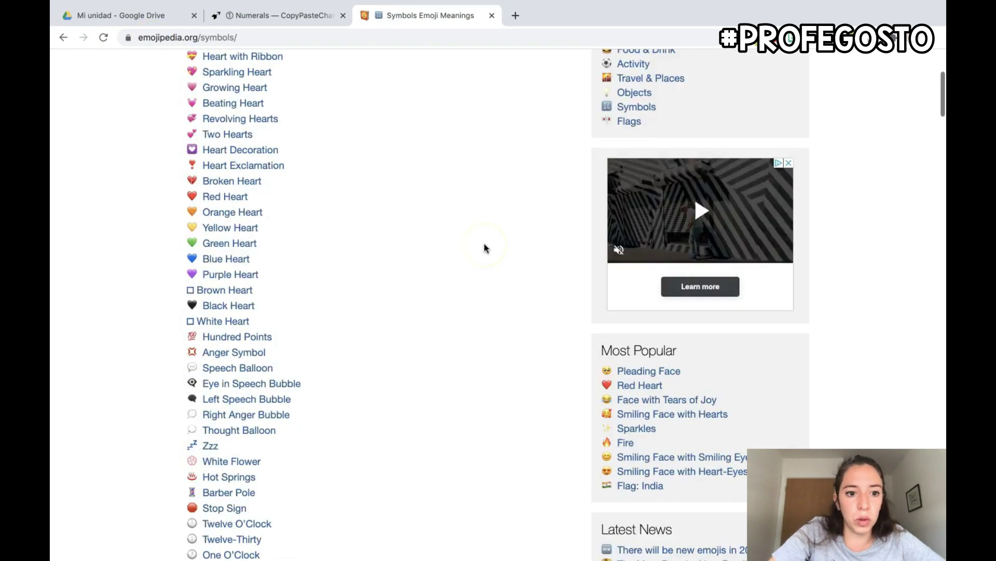
pyautogui.click(113, 9)
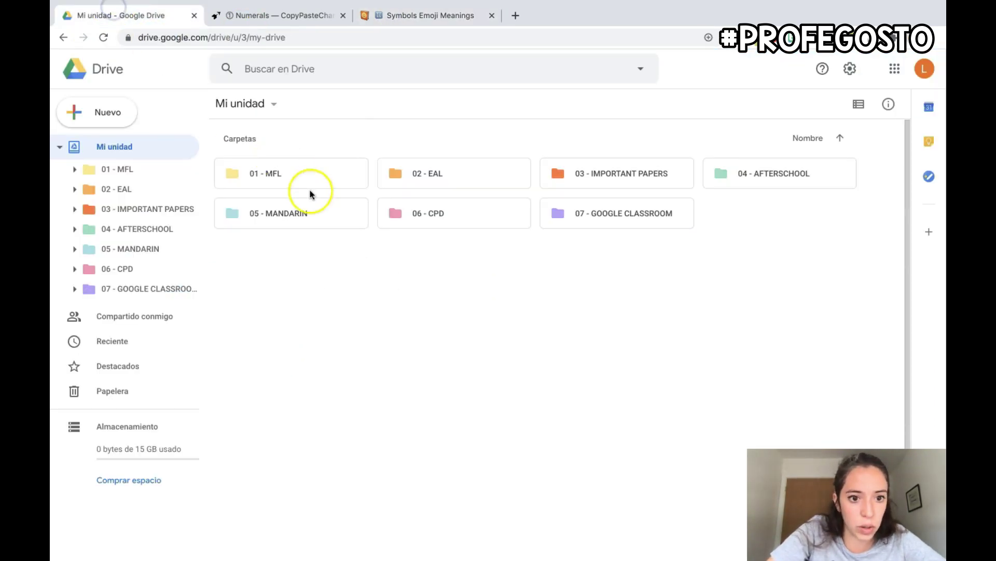
# Switch to Emojipedia, search for spain and copy the Flag: Spain emoji
pyautogui.click(377, 19)
pyautogui.scroll(-3, 506, 280)
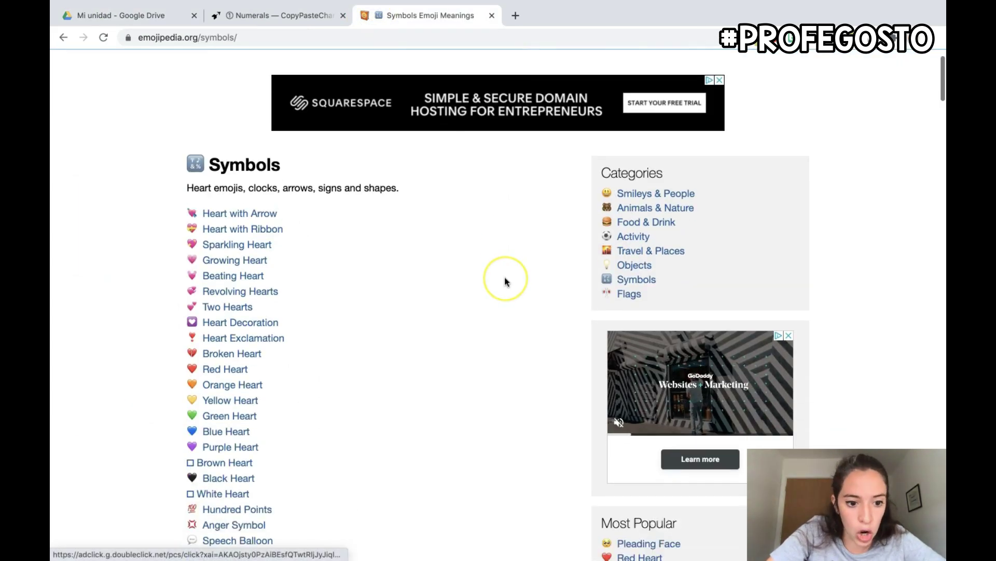
pyautogui.scroll(2, 506, 282)
pyautogui.scroll(-8, 429, 291)
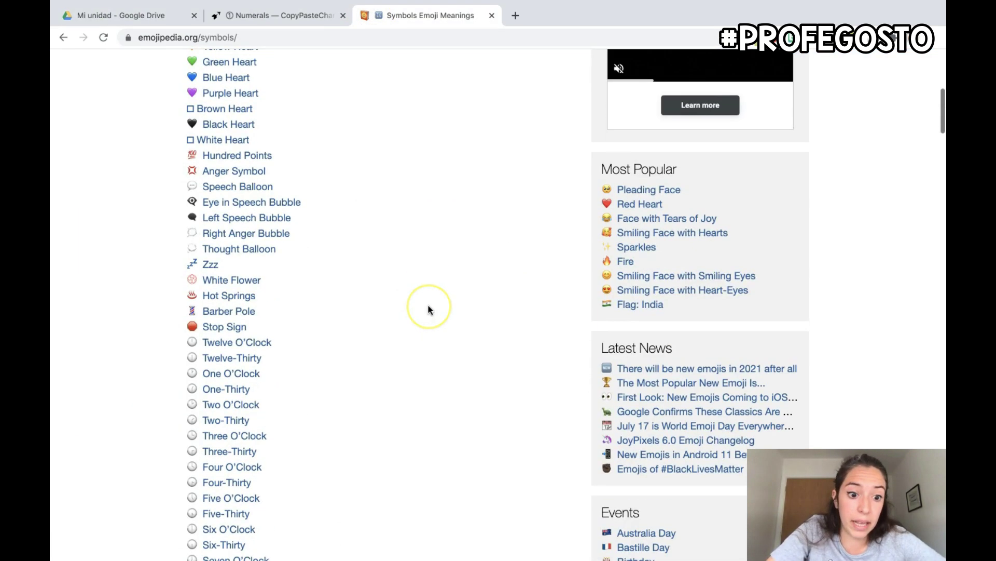
pyautogui.scroll(5, 429, 310)
pyautogui.scroll(5, 428, 310)
pyautogui.click(460, 73)
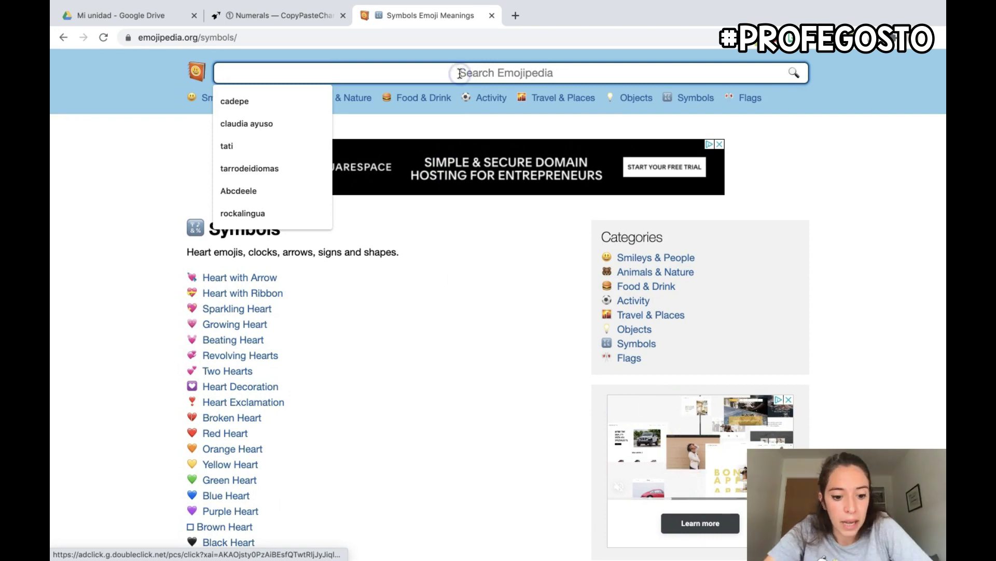
pyautogui.write('spain')
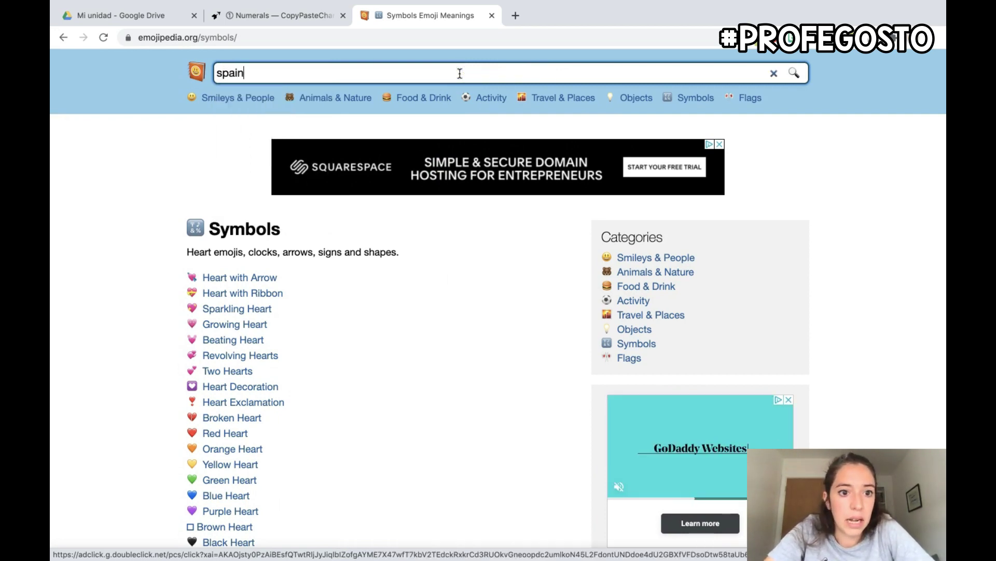
pyautogui.press('Return')
pyautogui.scroll(-1, 344, 312)
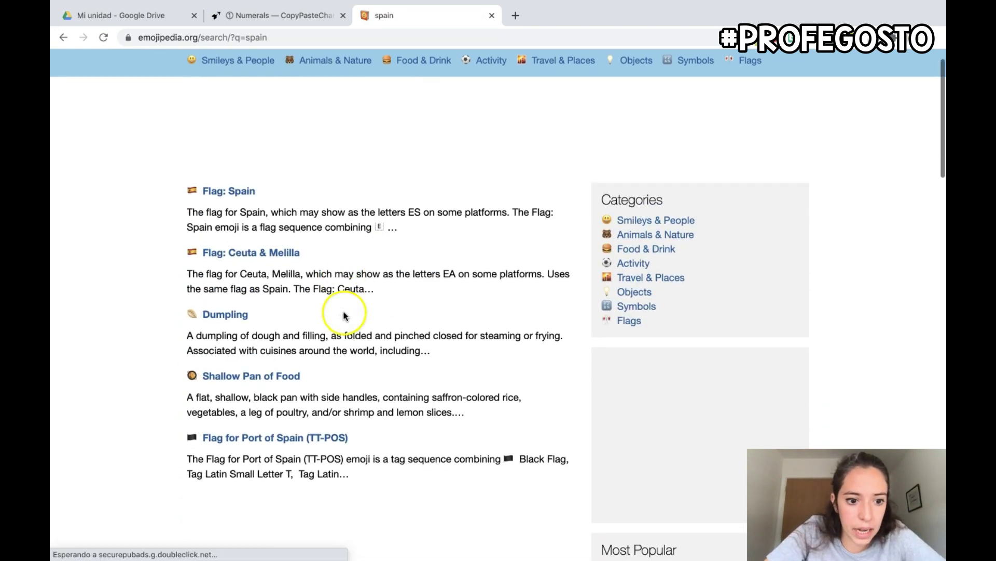
pyautogui.click(220, 199)
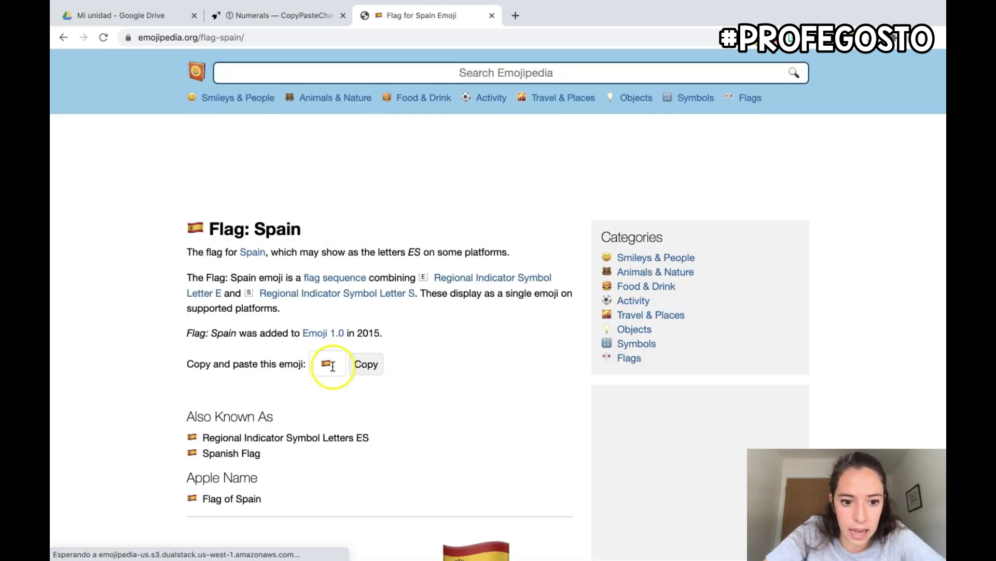
pyautogui.click(363, 363)
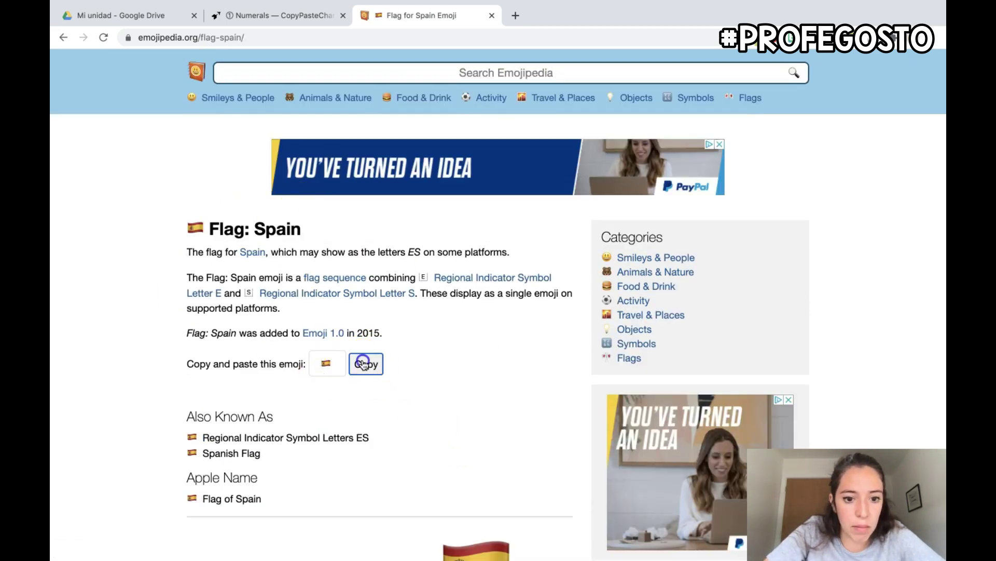
# In Google Drive, rename the 01 - MFL folder with the copied Spanish flag emoji in place of its number prefix
pyautogui.click(109, 17)
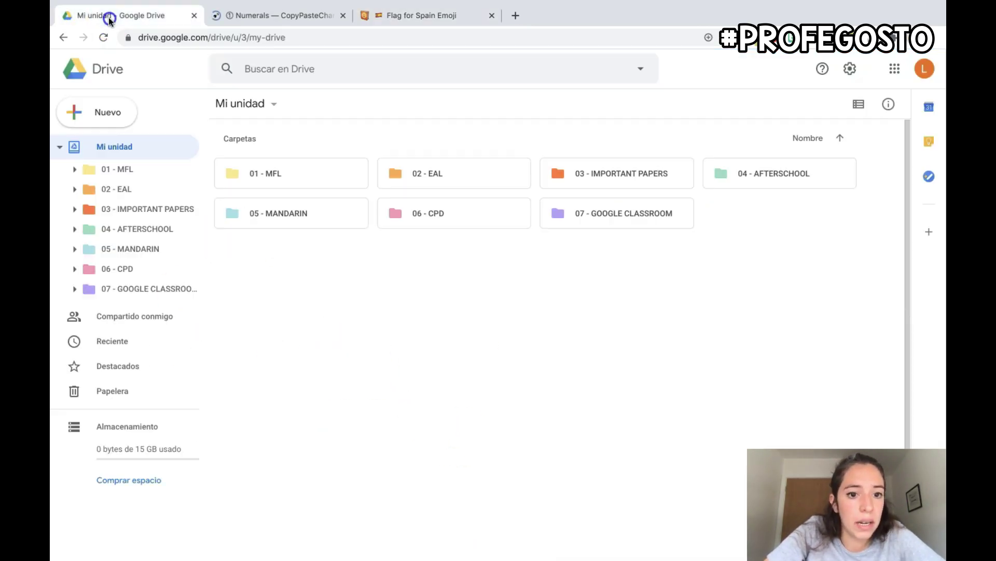
pyautogui.rightClick(269, 188)
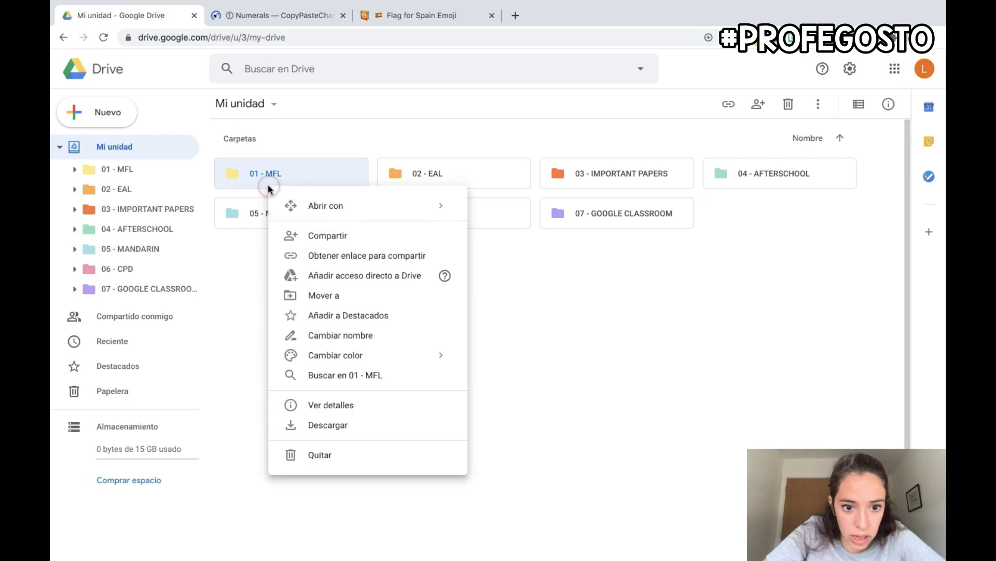
pyautogui.click(399, 336)
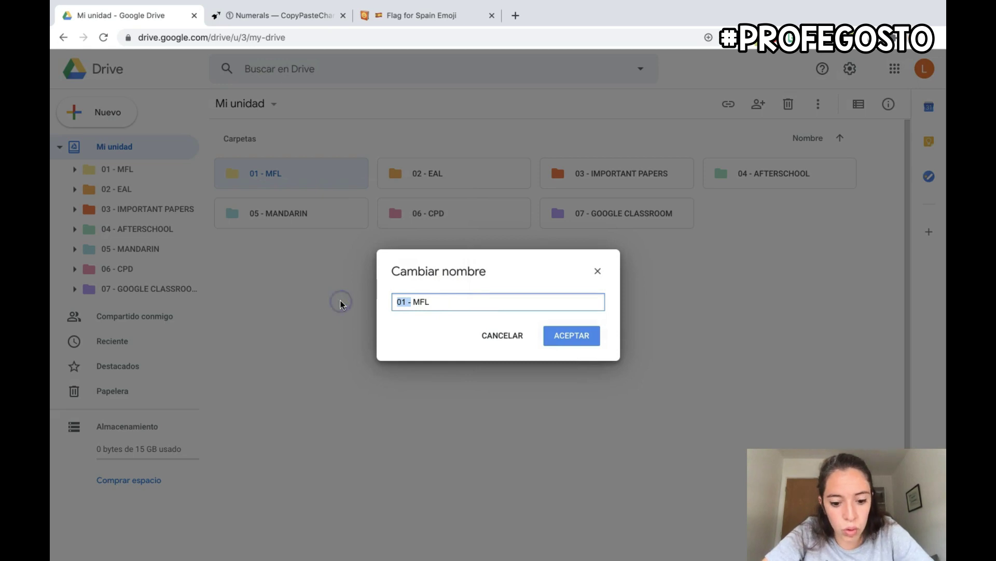
pyautogui.click(580, 337)
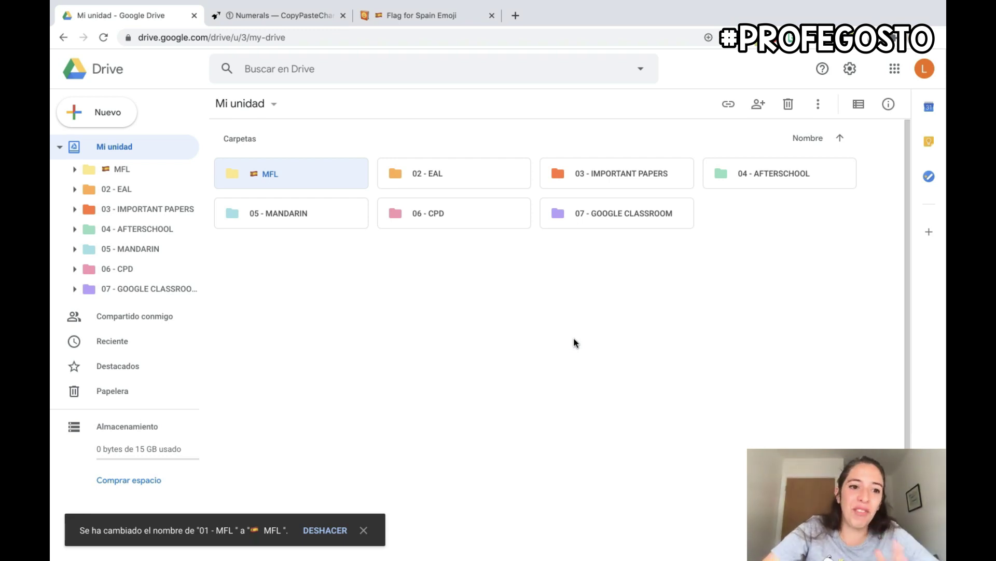
# Return to Emojipedia and look over the Spain flag page and the emojis listed in the Objects category
pyautogui.click(423, 23)
pyautogui.scroll(-15, 556, 431)
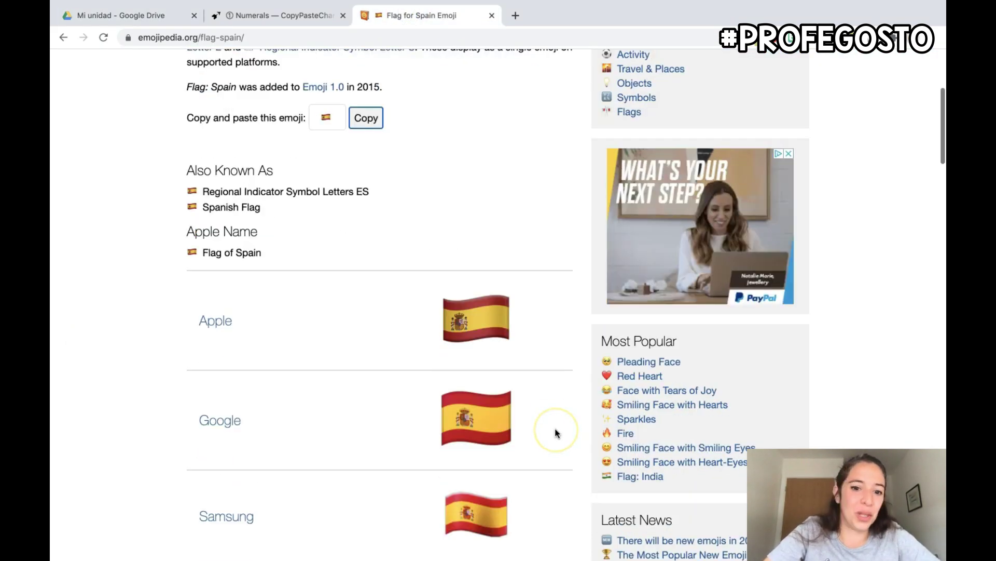
pyautogui.scroll(15, 556, 433)
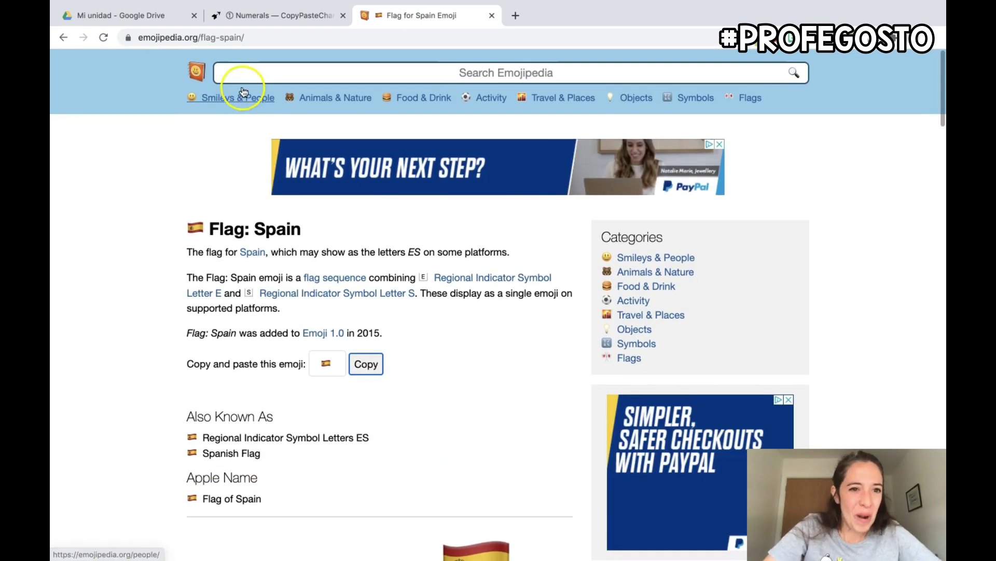
pyautogui.click(117, 15)
pyautogui.click(398, 17)
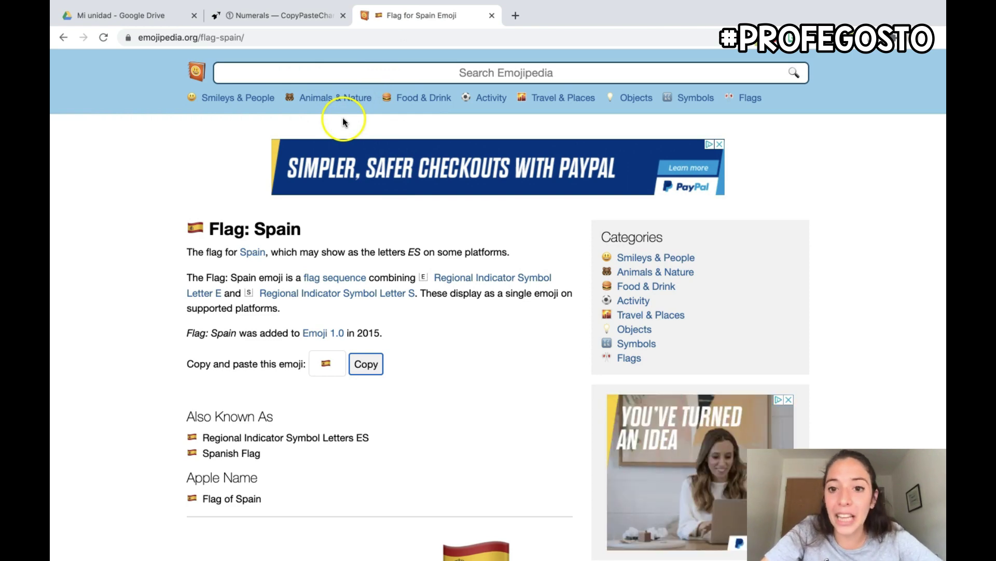
pyautogui.click(634, 97)
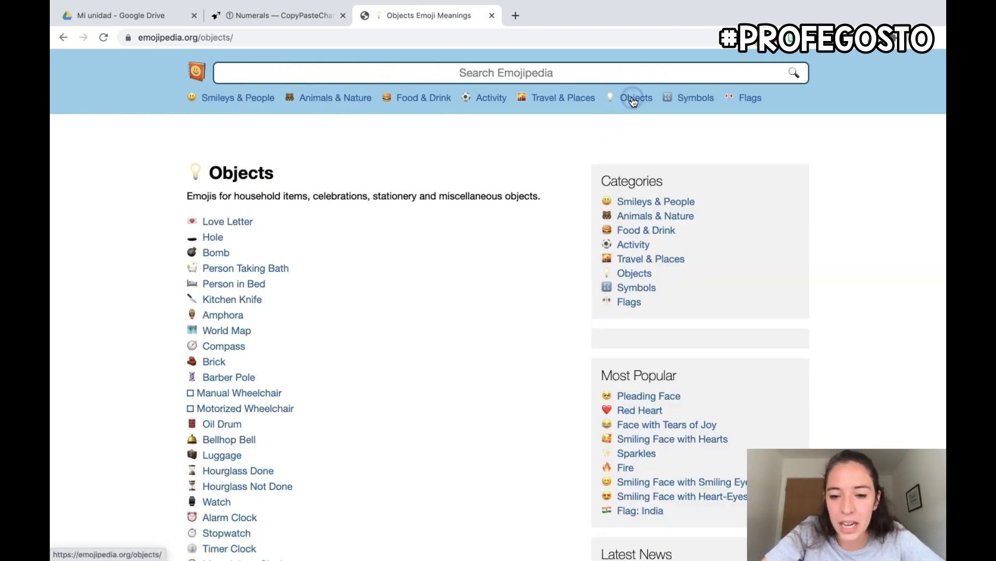
pyautogui.scroll(-10, 275, 465)
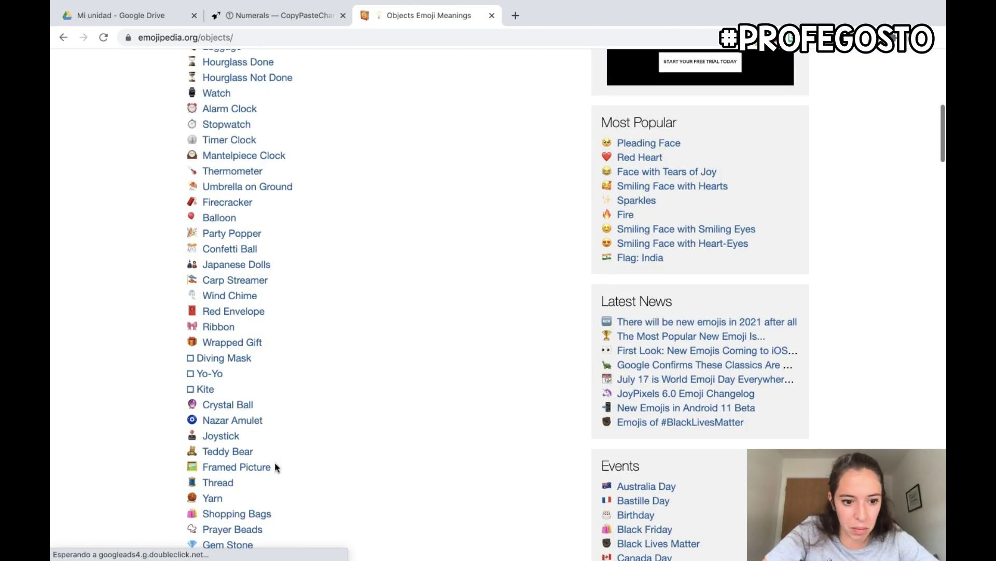
pyautogui.scroll(-14, 275, 466)
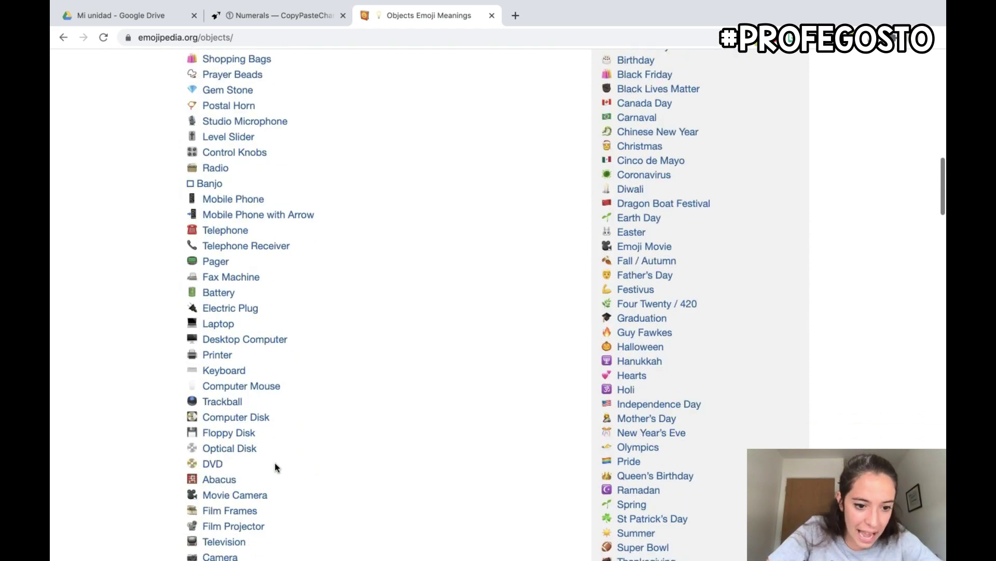
pyautogui.scroll(-13, 276, 462)
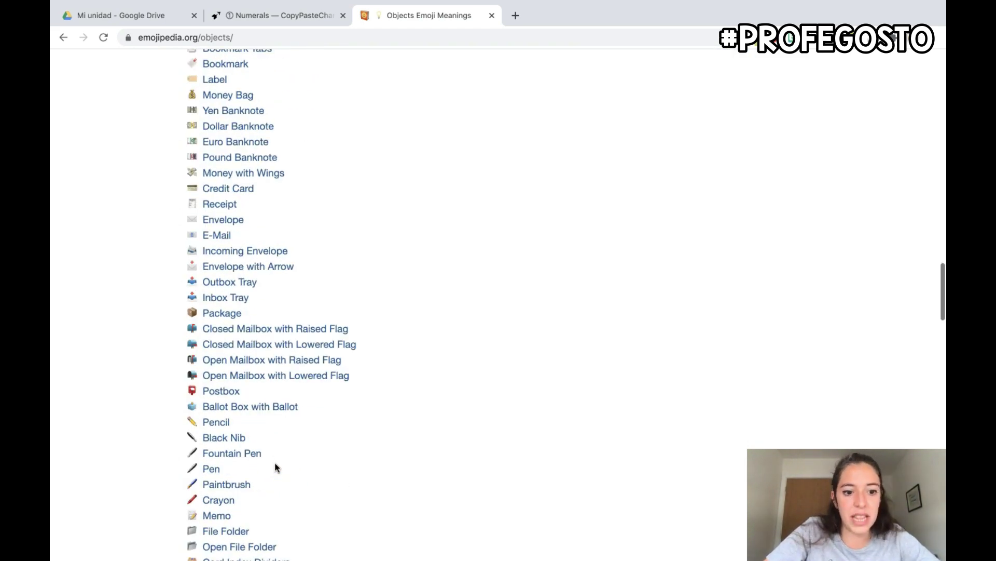
pyautogui.scroll(20, 275, 462)
pyautogui.scroll(4, 275, 462)
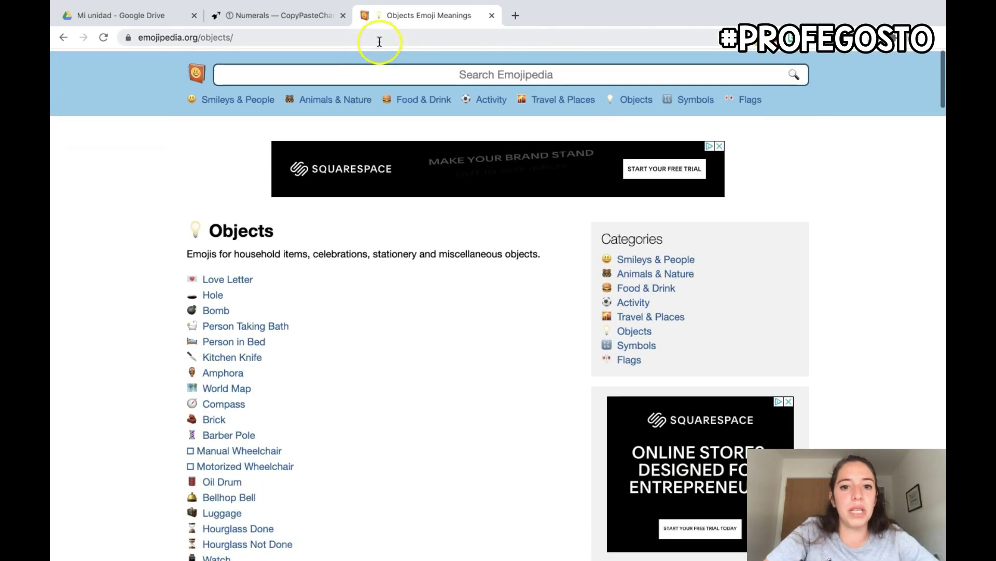
pyautogui.click(340, 63)
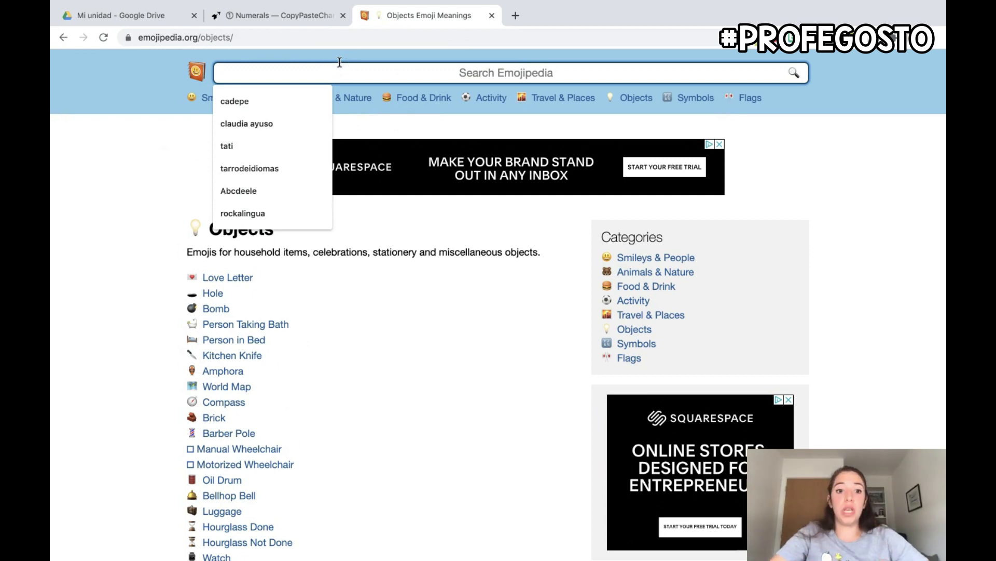
pyautogui.click(177, 192)
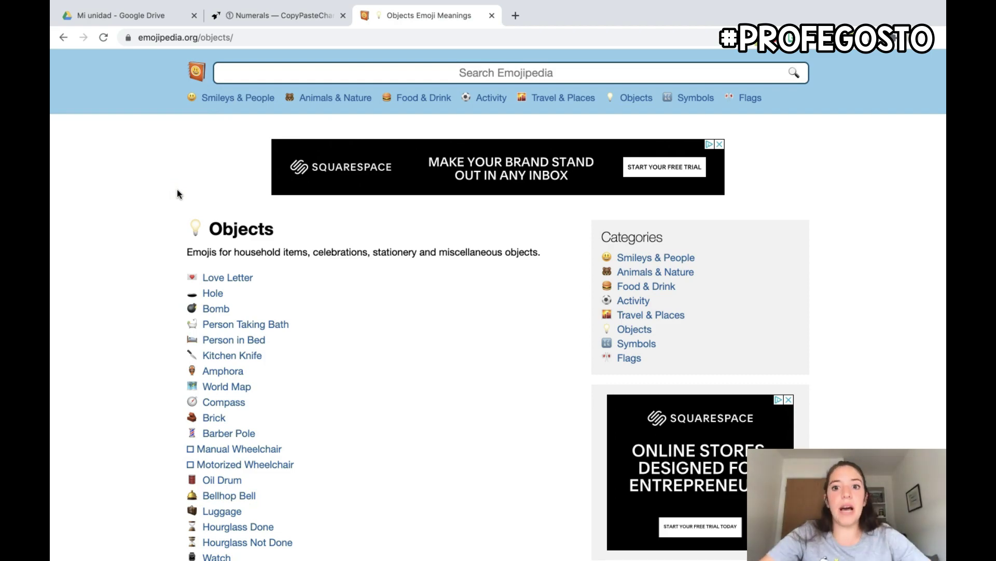
# Find the School emoji on Emojipedia and use it to replace the 07 - prefix in the GOOGLE CLASSROOM folder name
pyautogui.click(460, 73)
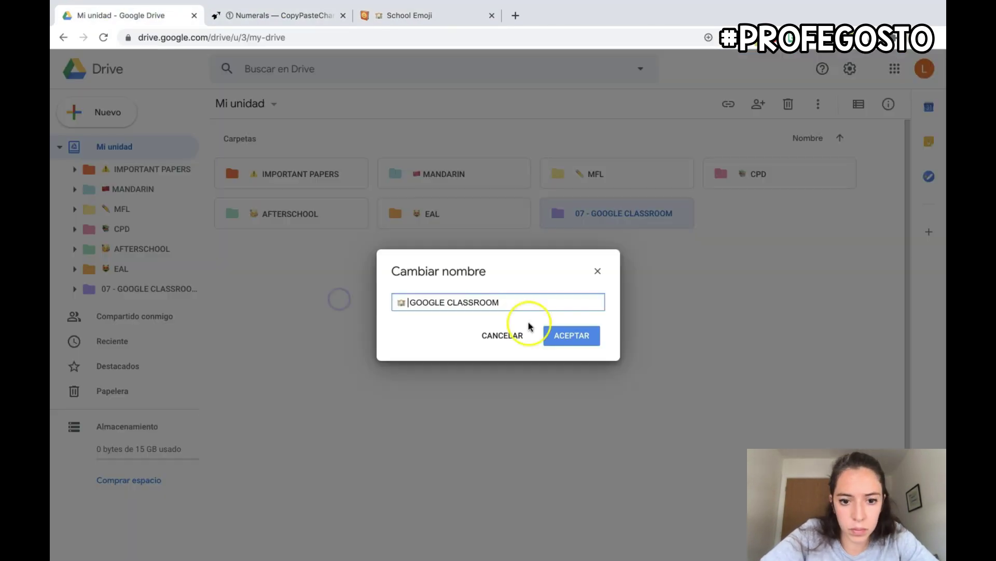
pyautogui.click(550, 334)
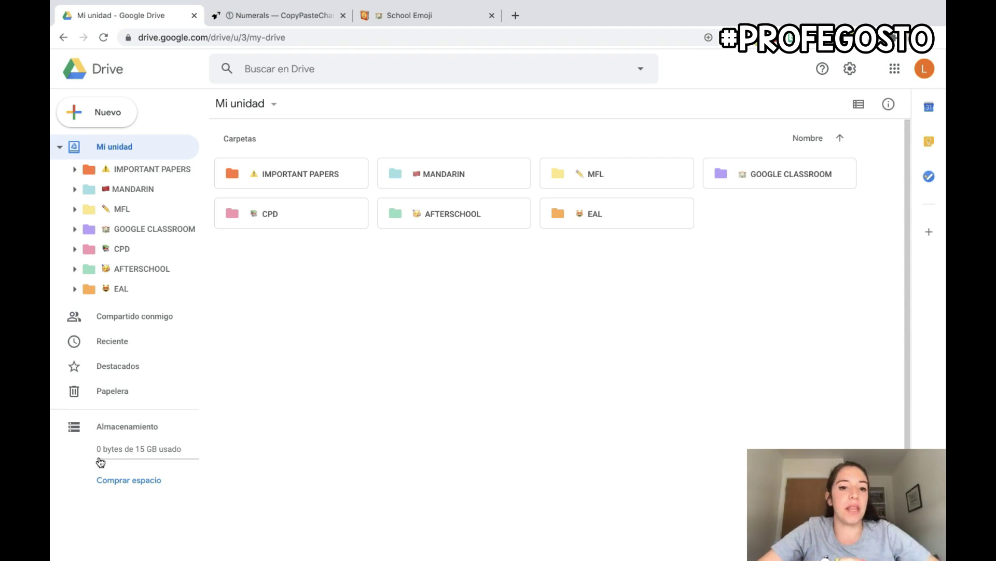
# Look through the Numerals set on CopyPasteCharacter and copy the black circled ❶ character
pyautogui.click(287, 15)
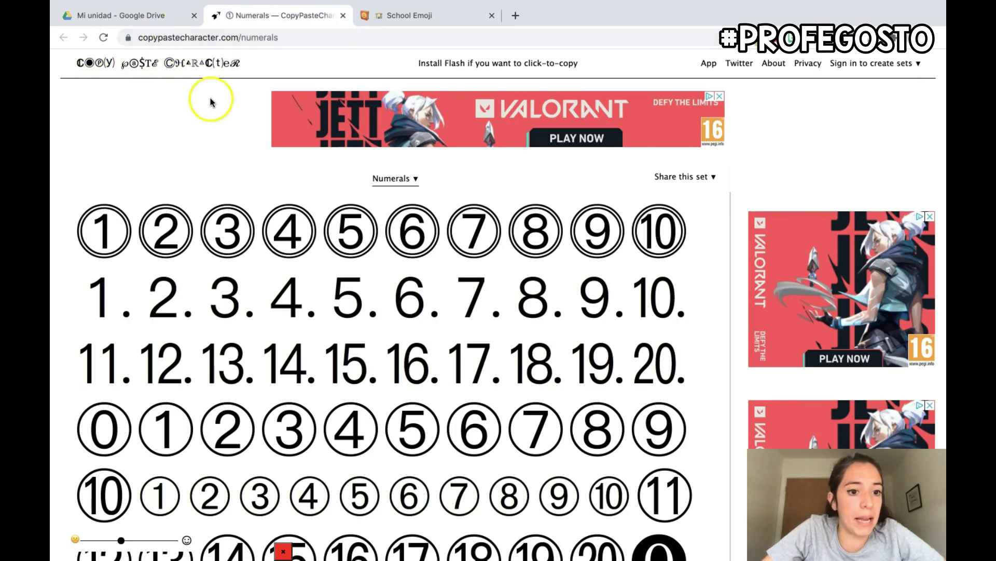
pyautogui.scroll(-5, 387, 195)
pyautogui.scroll(-7, 422, 402)
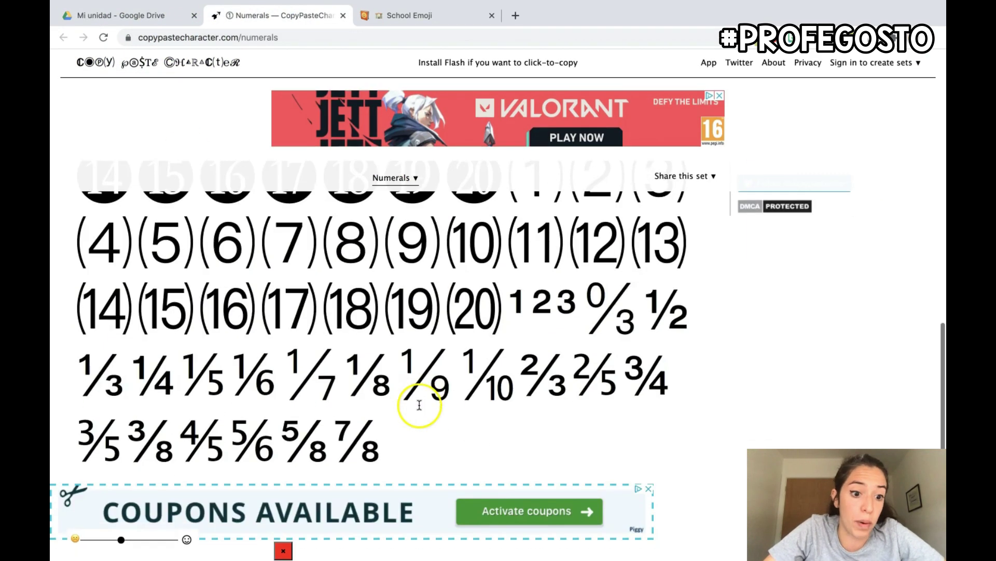
pyautogui.scroll(8, 421, 403)
pyautogui.scroll(-2, 129, 421)
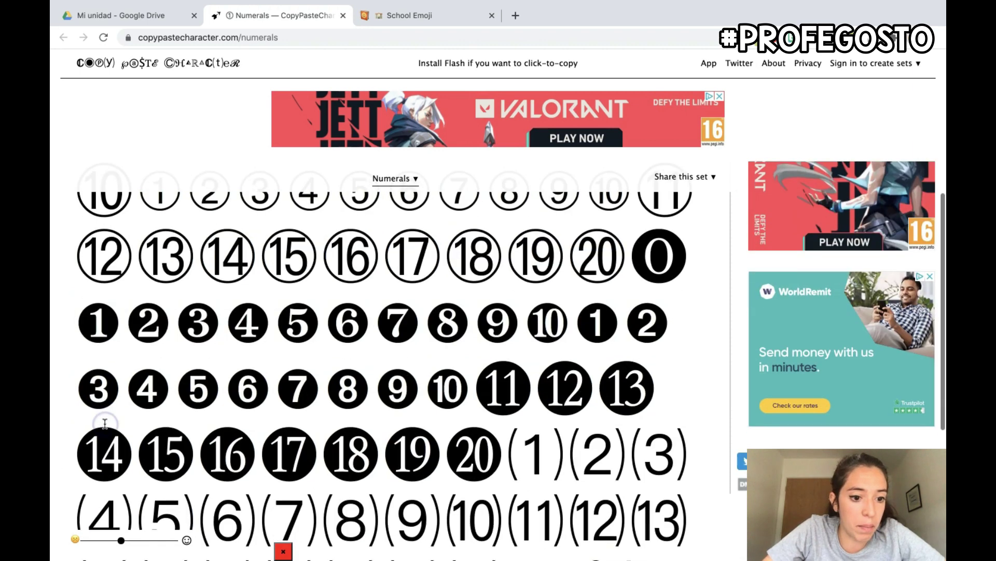
pyautogui.moveTo(106, 338); pyautogui.dragTo(83, 341)
pyautogui.press('super+c')
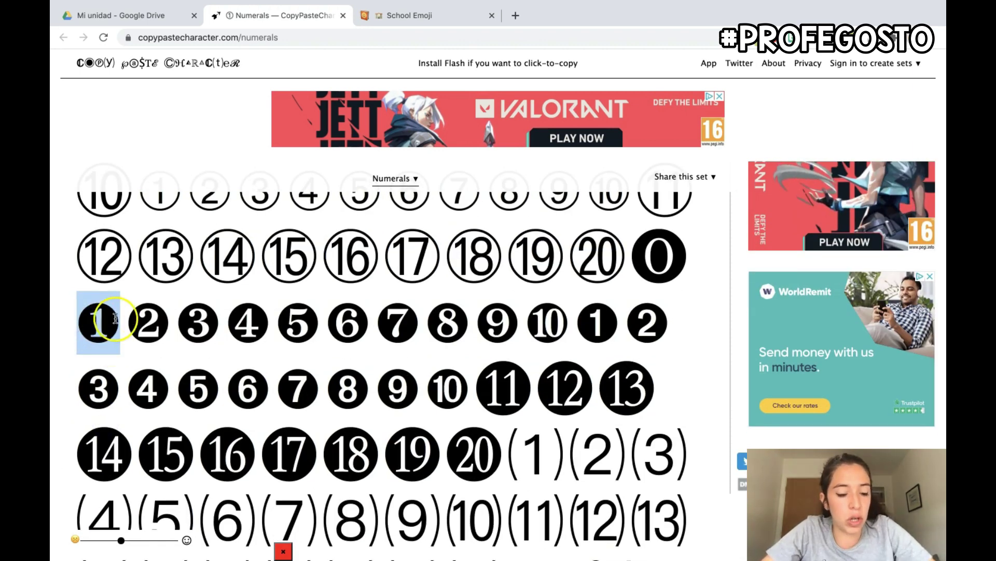
# Rename the MFL folder in Google Drive with the copied ❶ in place of the pencil emoji, and undo that rename
pyautogui.click(137, 20)
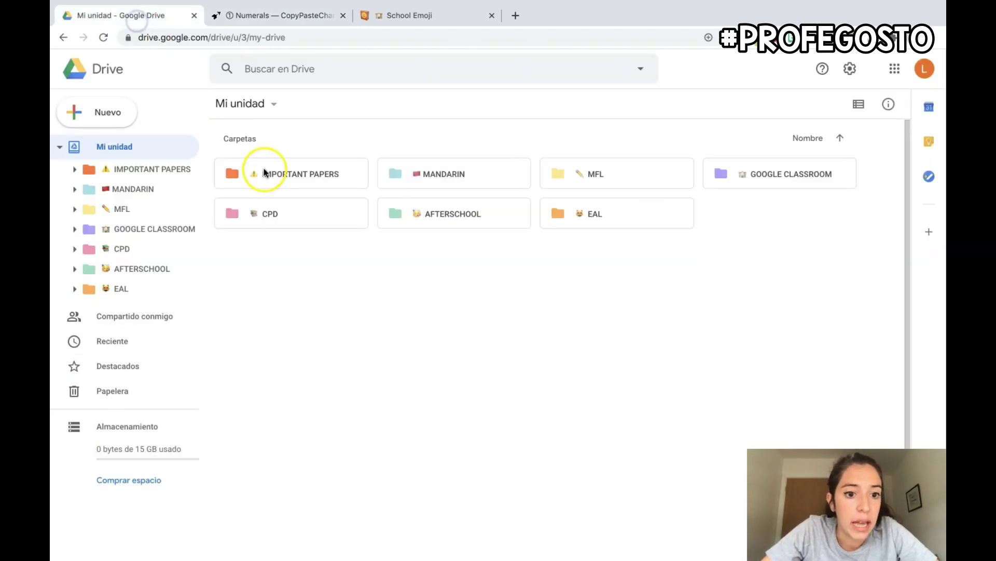
pyautogui.rightClick(609, 179)
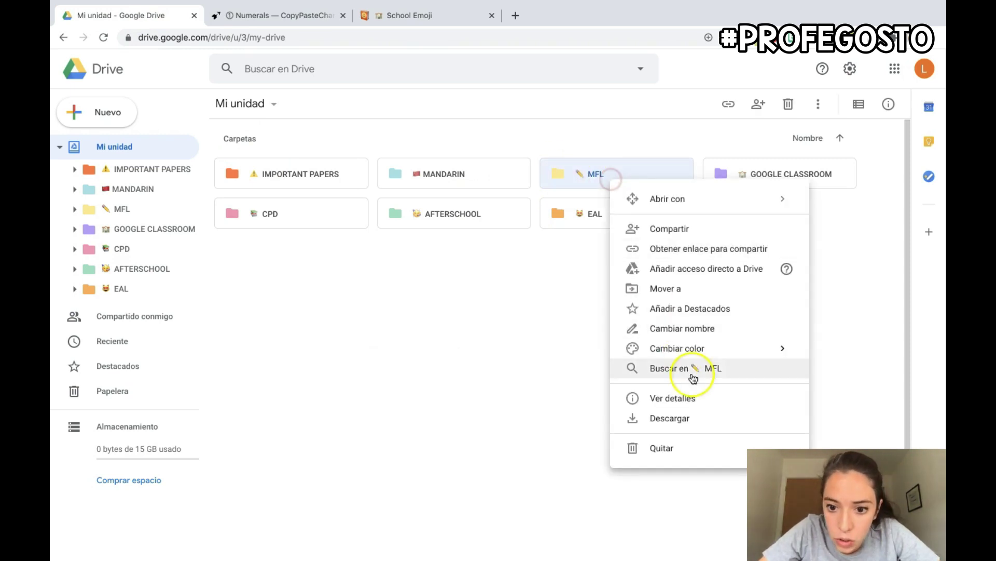
pyautogui.click(690, 329)
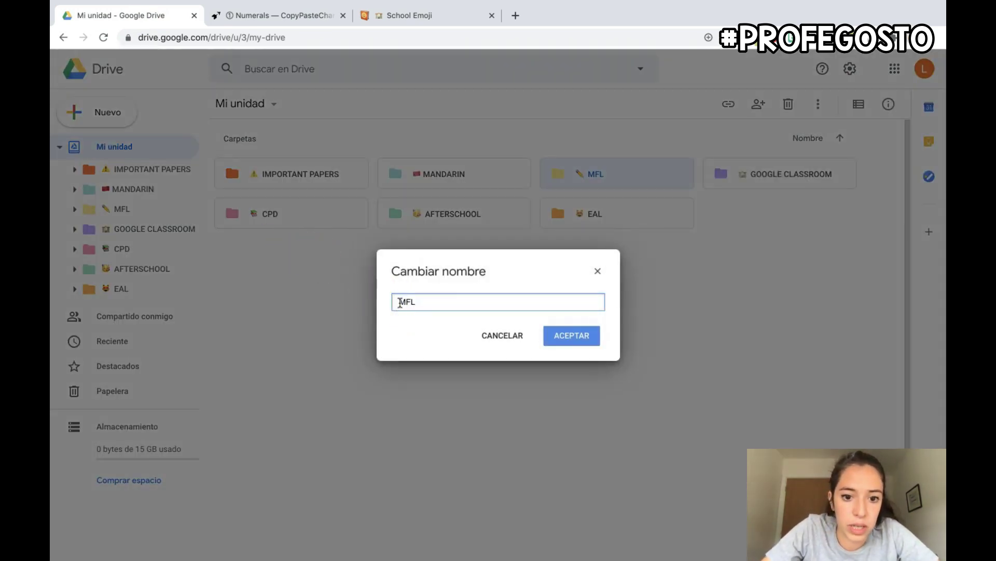
pyautogui.press('super+v')
pyautogui.click(572, 336)
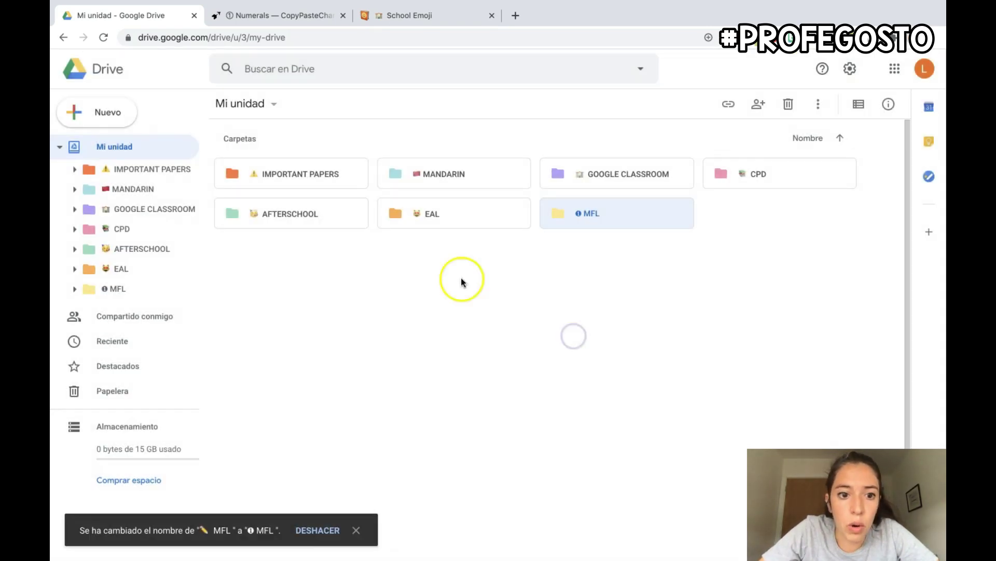
pyautogui.click(679, 262)
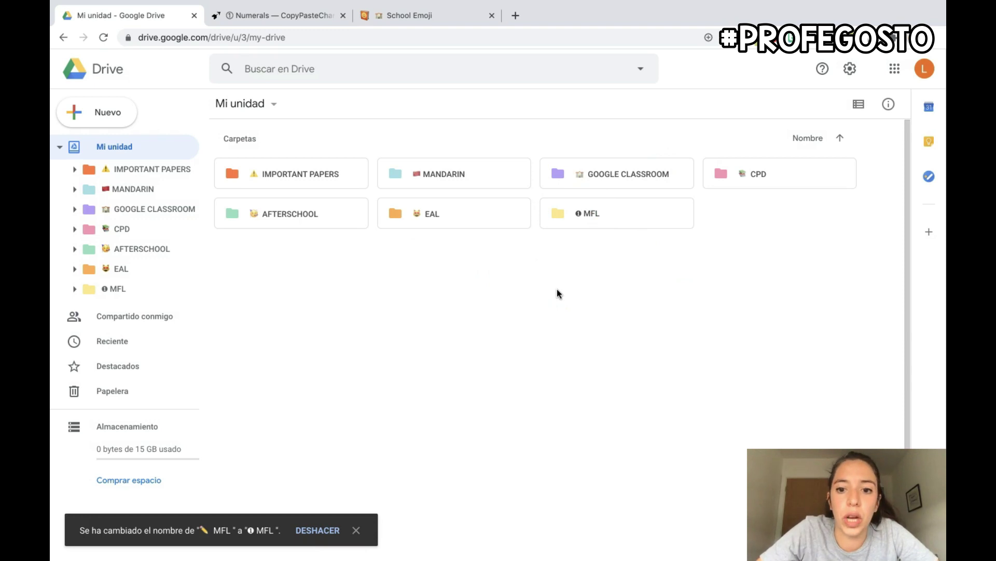
pyautogui.press('super+z')
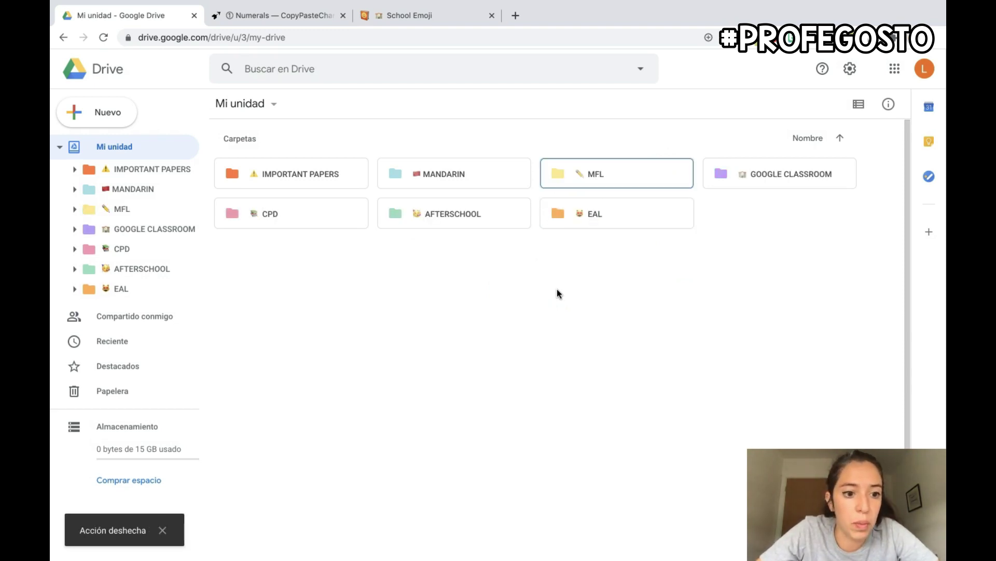
# Look over the School emoji page on Emojipedia and the Numerals set on CopyPasteCharacter
pyautogui.click(414, 17)
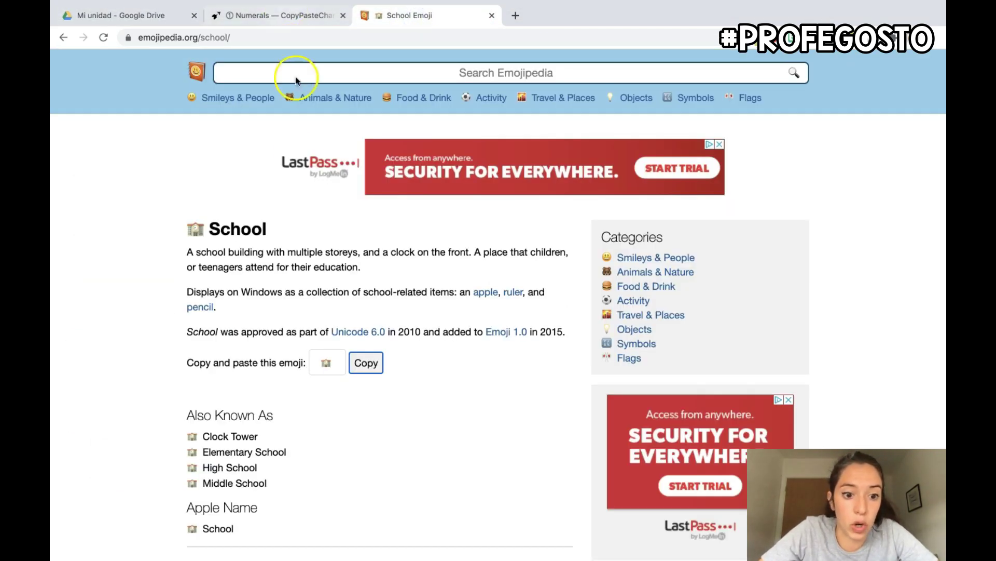
pyautogui.scroll(-8, 281, 347)
pyautogui.click(289, 17)
pyautogui.scroll(-5, 317, 291)
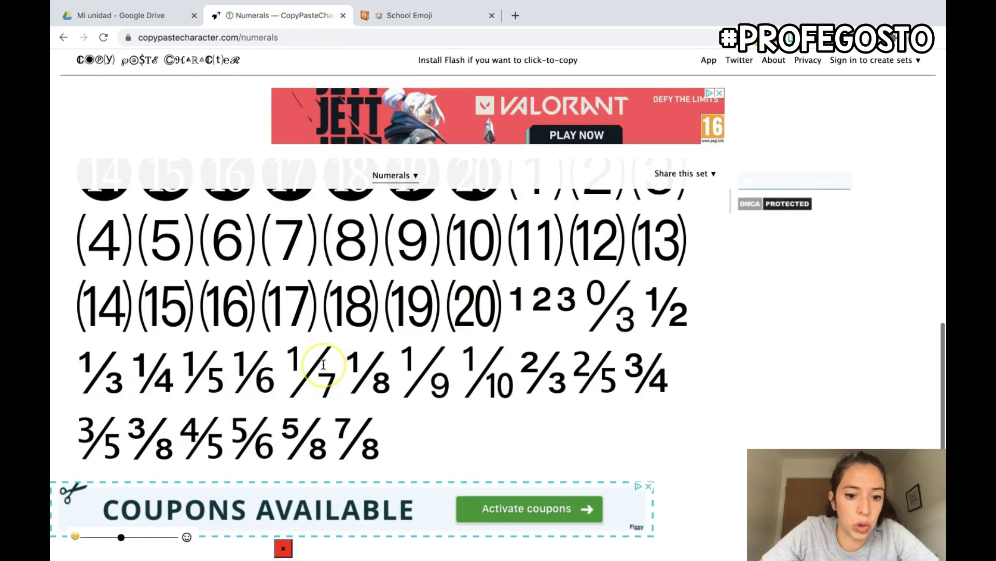
# Copy the outlined circled ① from the Numerals set and use it to replace the pencil emoji in the MFL folder name
pyautogui.scroll(8, 323, 365)
pyautogui.scroll(-4, 323, 365)
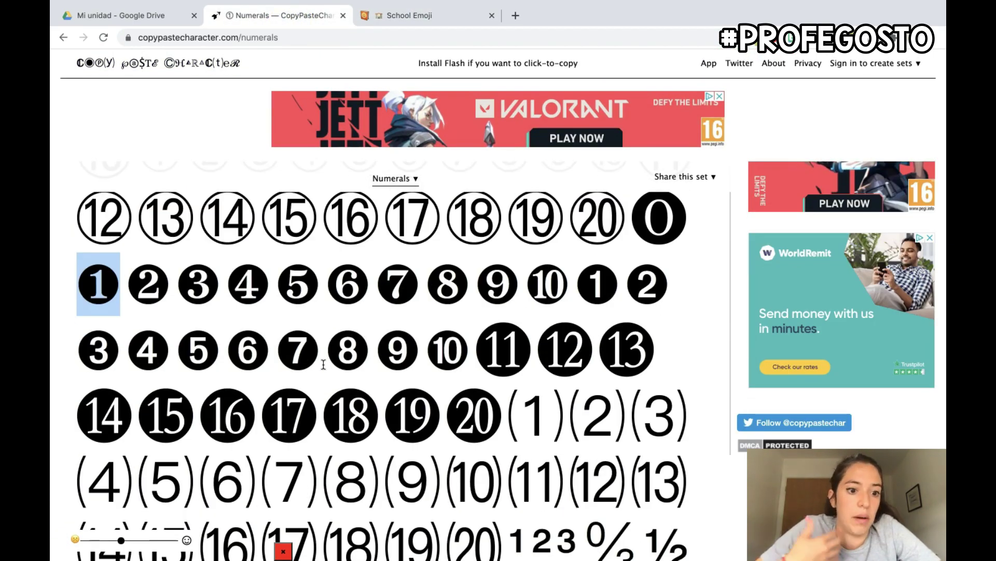
pyautogui.scroll(-5, 324, 365)
pyautogui.scroll(10, 324, 365)
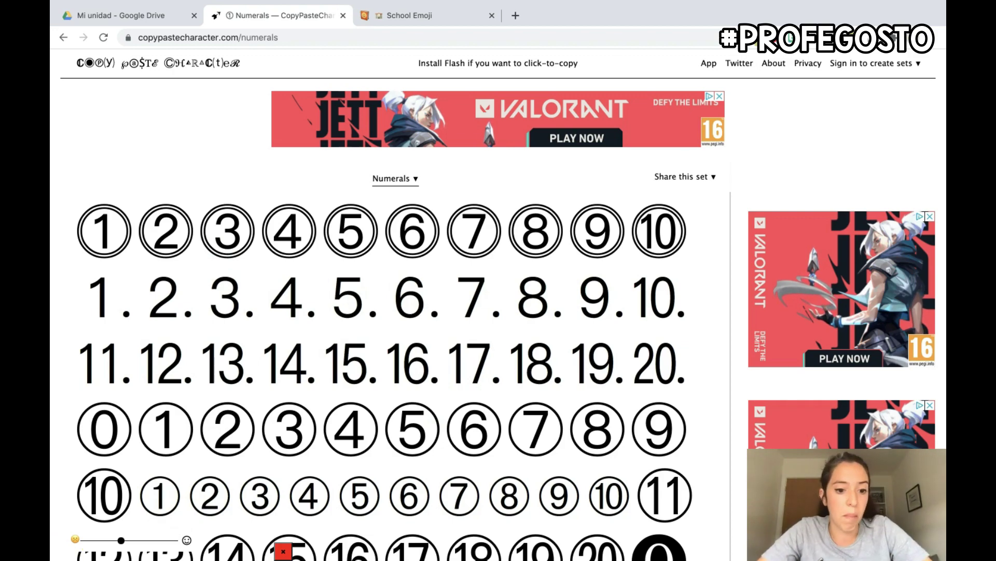
pyautogui.doubleClick(151, 429)
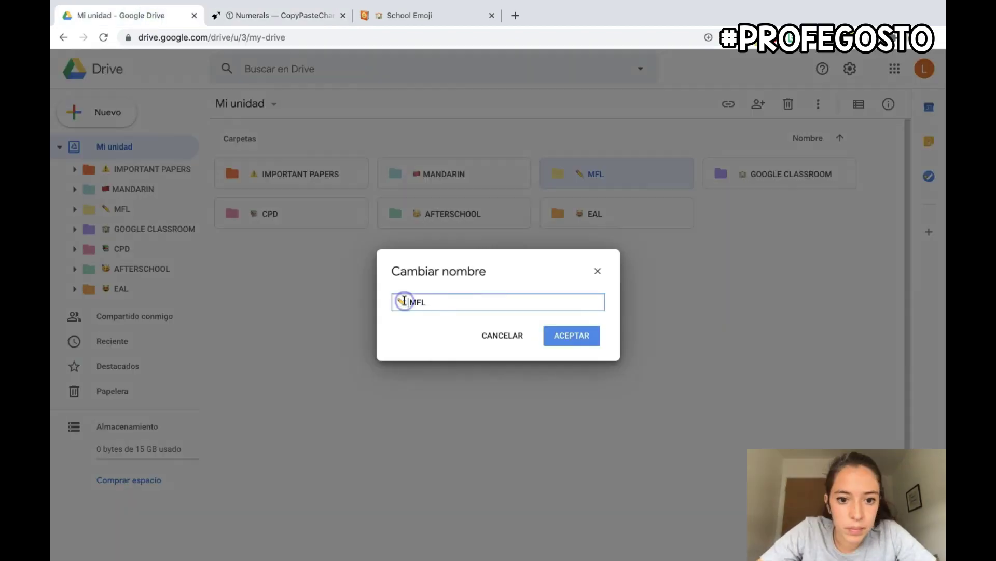
pyautogui.press('Return')
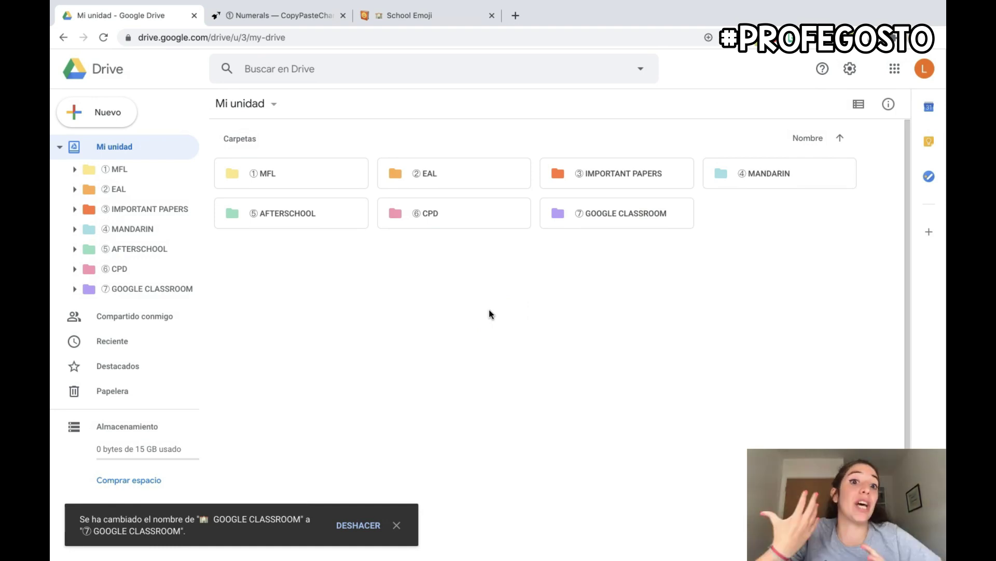
# Open the ① MFL folder and create a subfolder named Year 7 in it
pyautogui.click(59, 147)
pyautogui.click(59, 147)
pyautogui.click(73, 169)
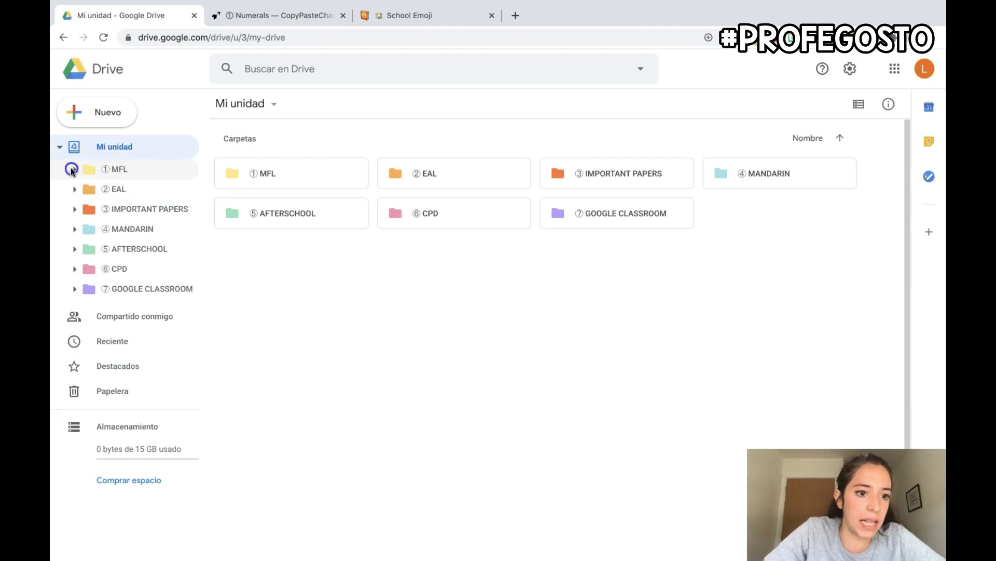
pyautogui.doubleClick(320, 181)
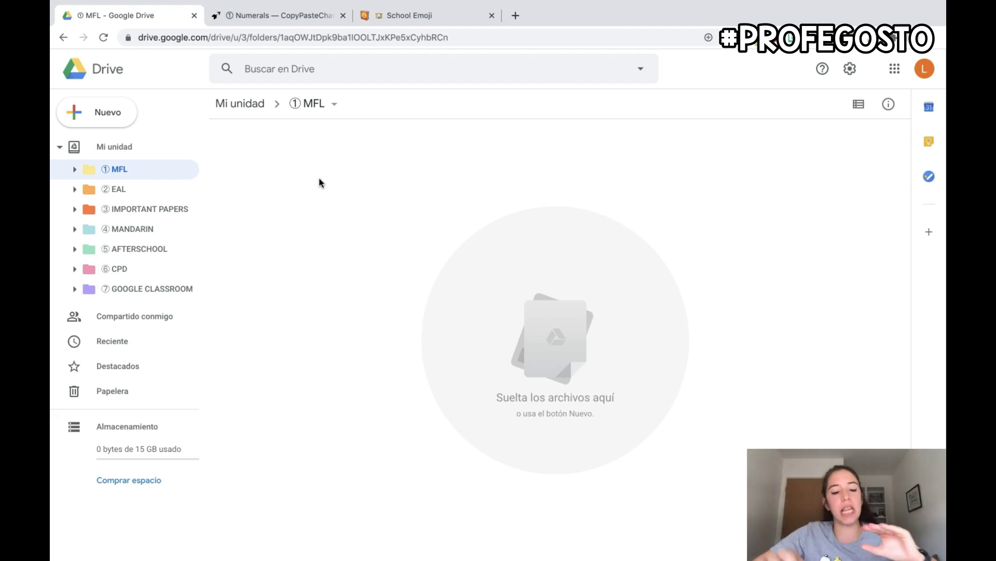
pyautogui.rightClick(319, 179)
pyautogui.click(357, 197)
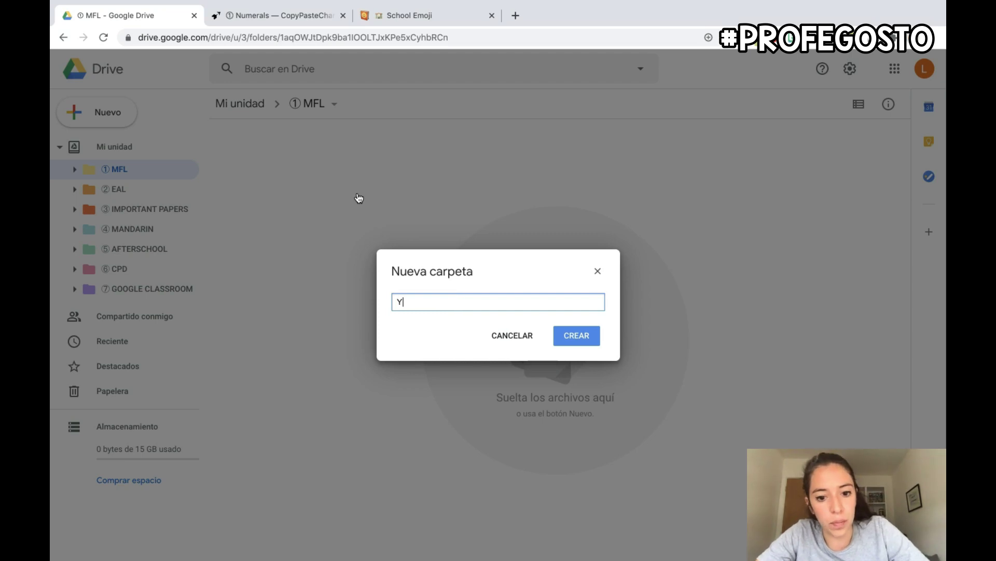
pyautogui.click(576, 335)
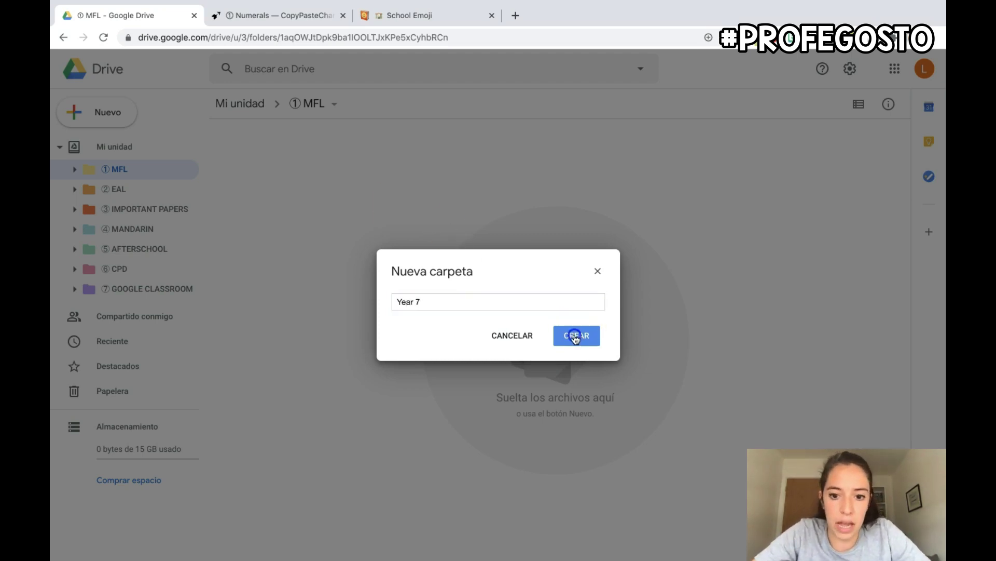
# Create two more subfolders in ① MFL, named Year 8 and Year 9
pyautogui.rightClick(463, 241)
pyautogui.click(495, 261)
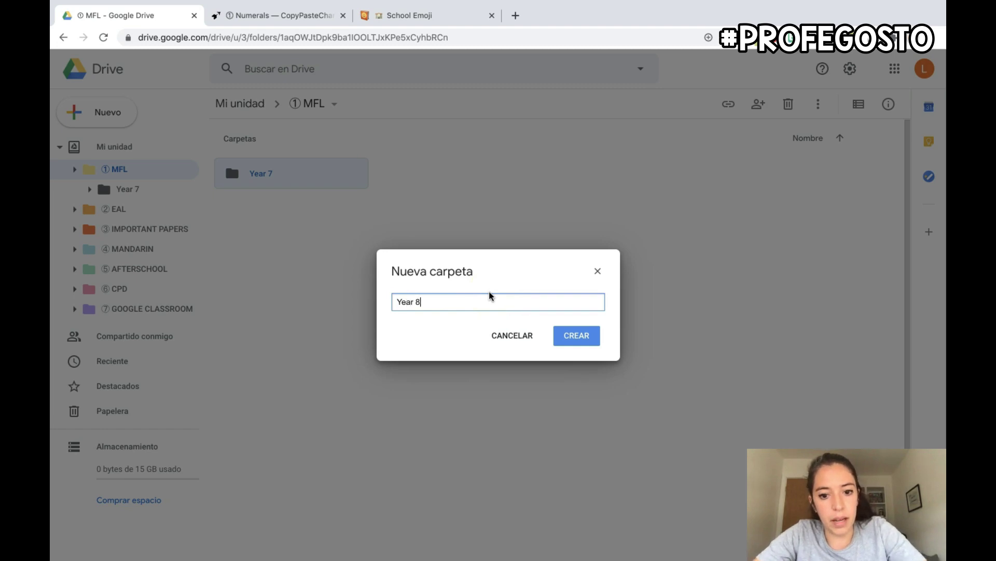
pyautogui.write('Year 8')
pyautogui.click(585, 339)
pyautogui.rightClick(585, 338)
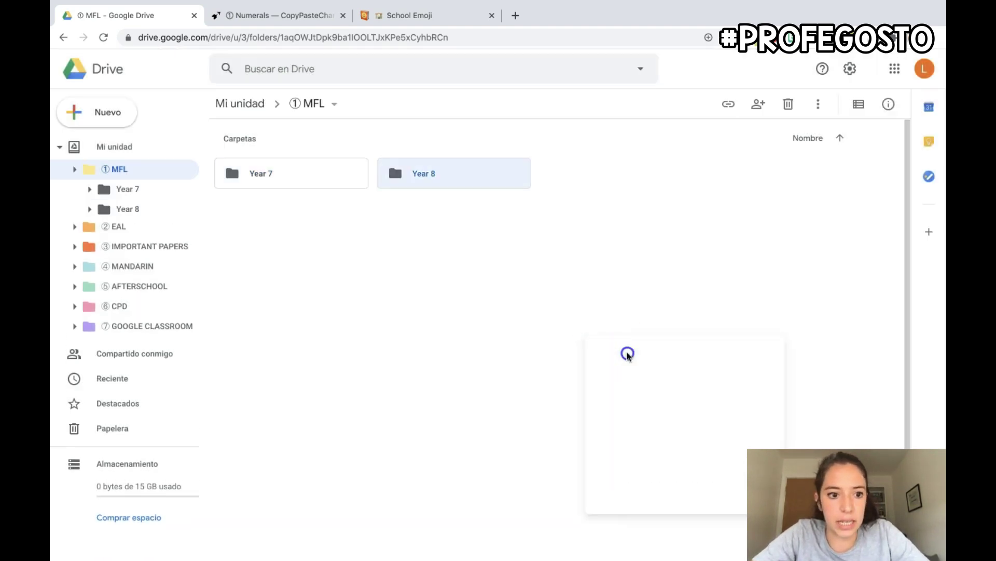
pyautogui.press('Escape')
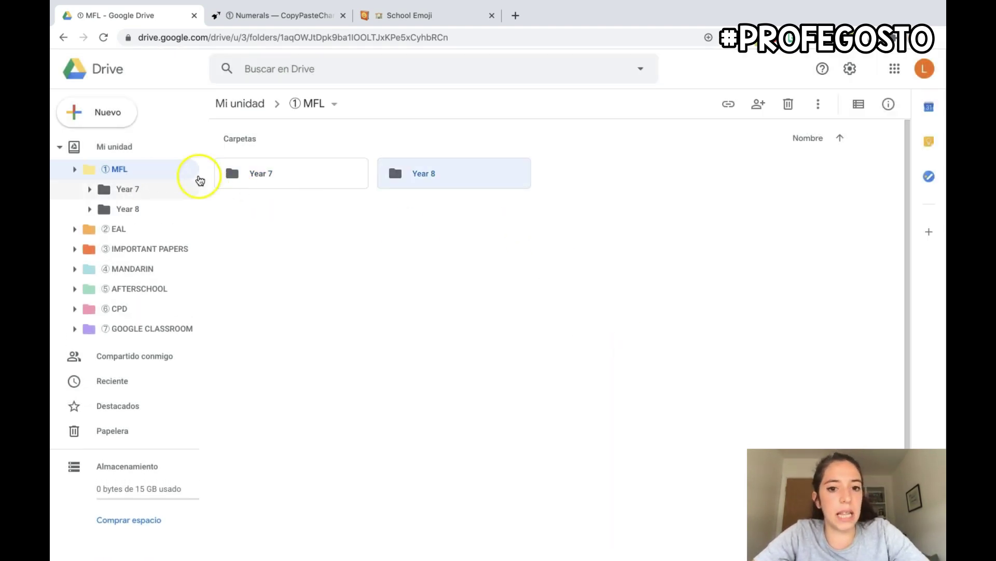
pyautogui.rightClick(487, 256)
pyautogui.click(520, 276)
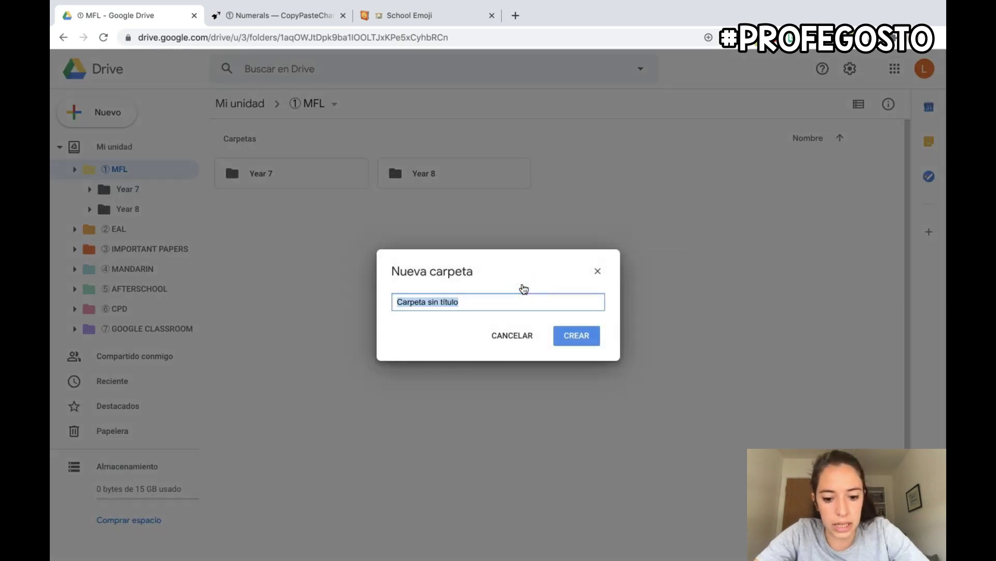
pyautogui.click(596, 336)
# Add subfolders named Year 10 and Year 11 to the ① MFL folder
pyautogui.rightClick(546, 286)
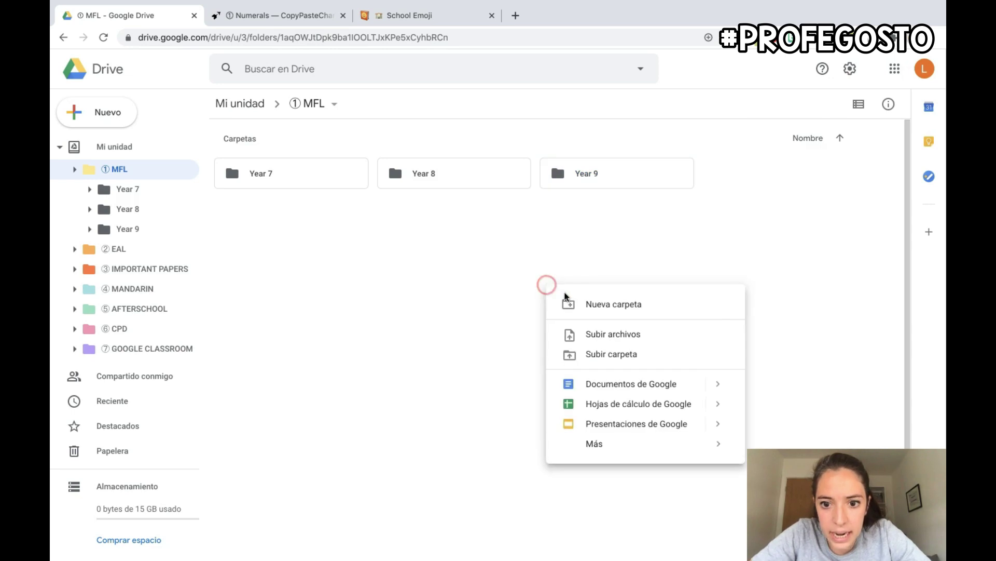
pyautogui.click(568, 303)
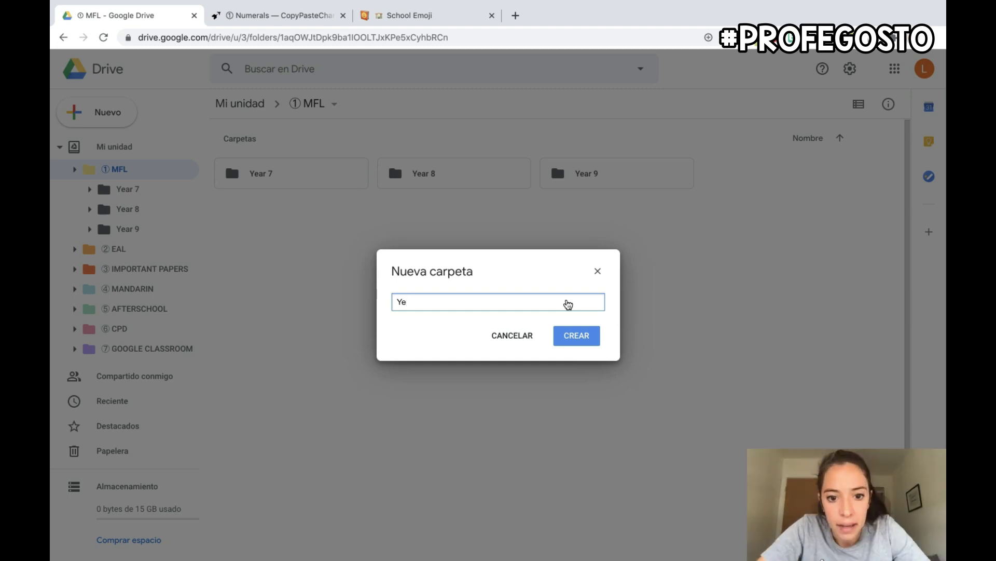
pyautogui.write('ar 10')
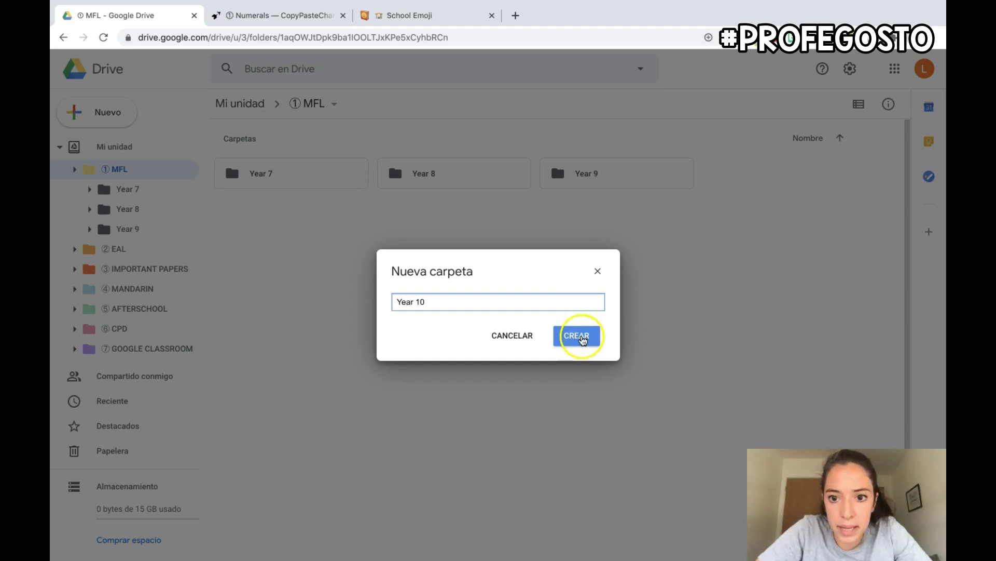
pyautogui.click(577, 336)
pyautogui.rightClick(572, 326)
pyautogui.click(601, 338)
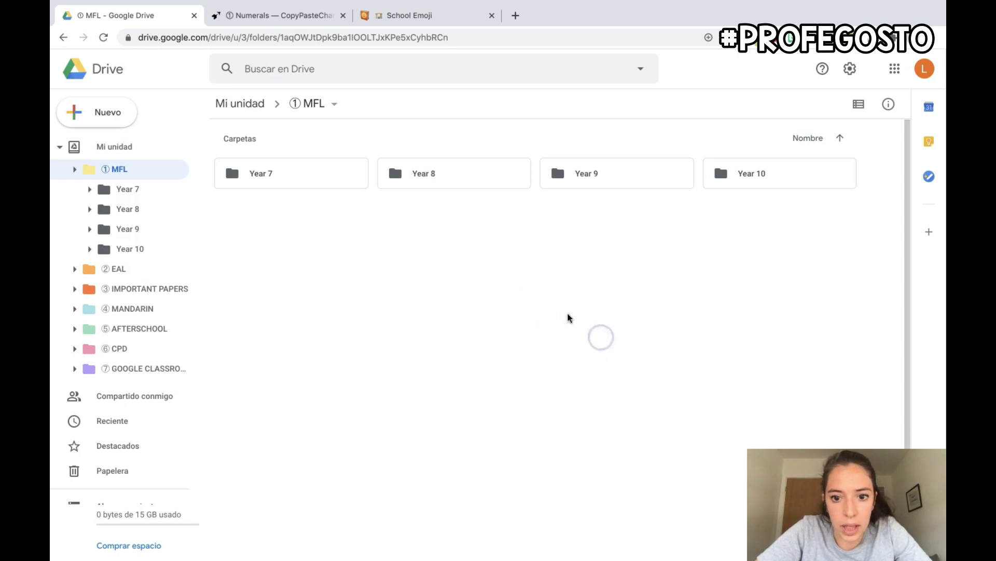
pyautogui.rightClick(541, 303)
pyautogui.click(564, 318)
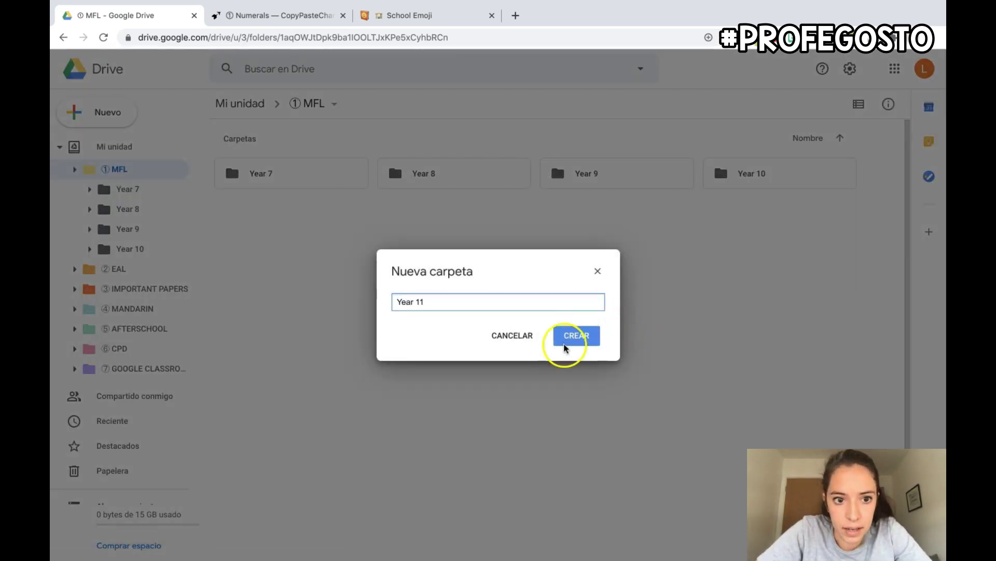
pyautogui.click(579, 340)
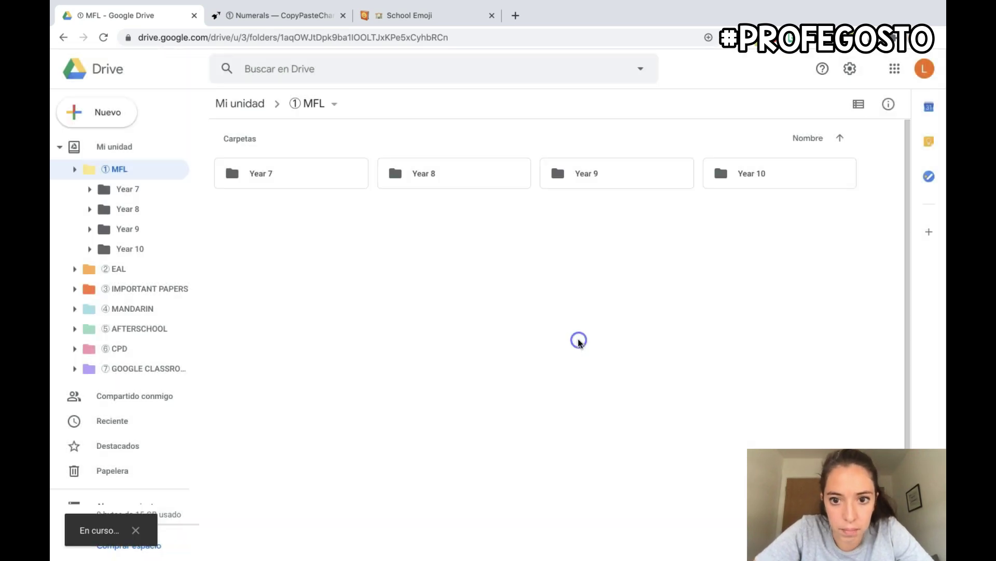
pyautogui.rightClick(297, 292)
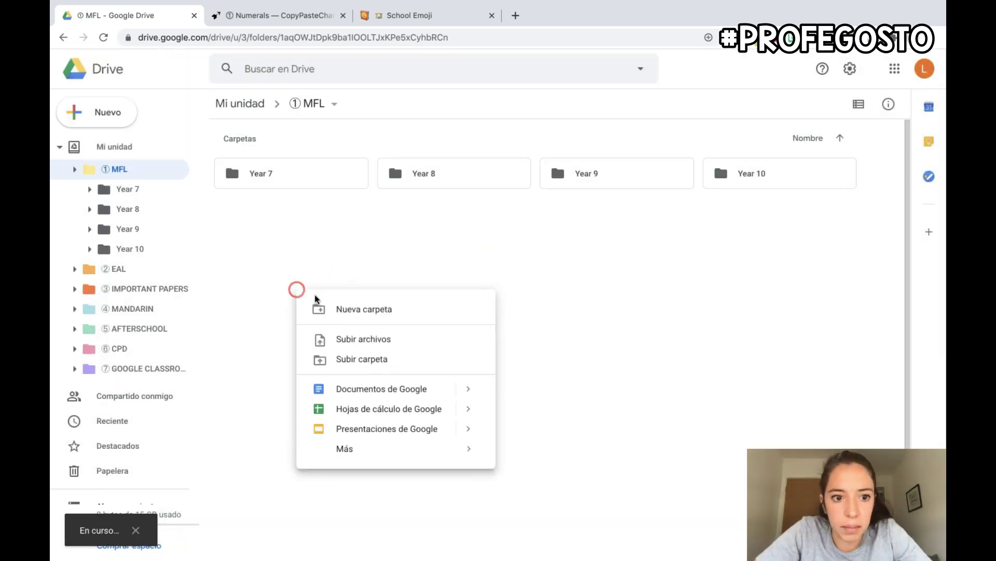
pyautogui.click(332, 307)
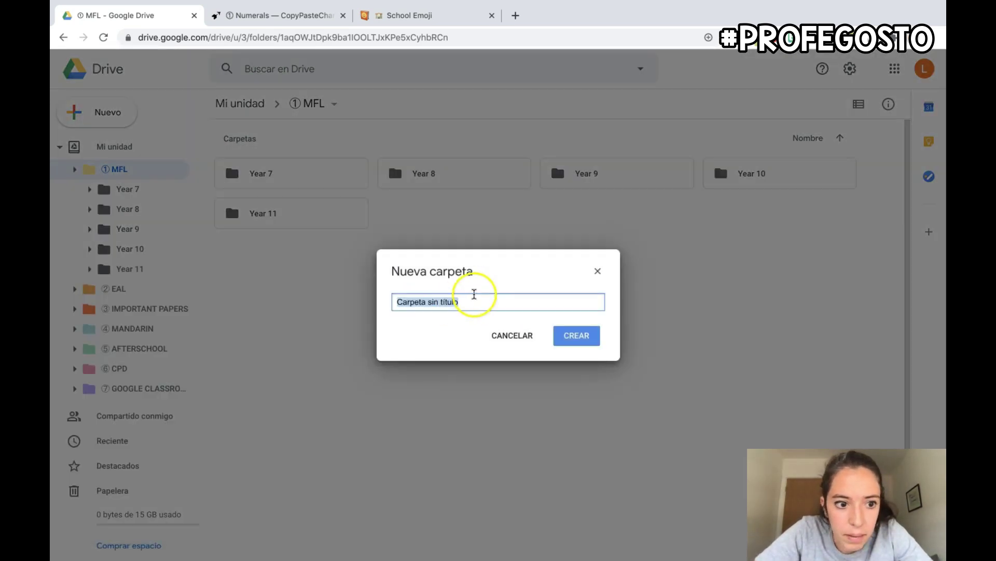
pyautogui.click(516, 334)
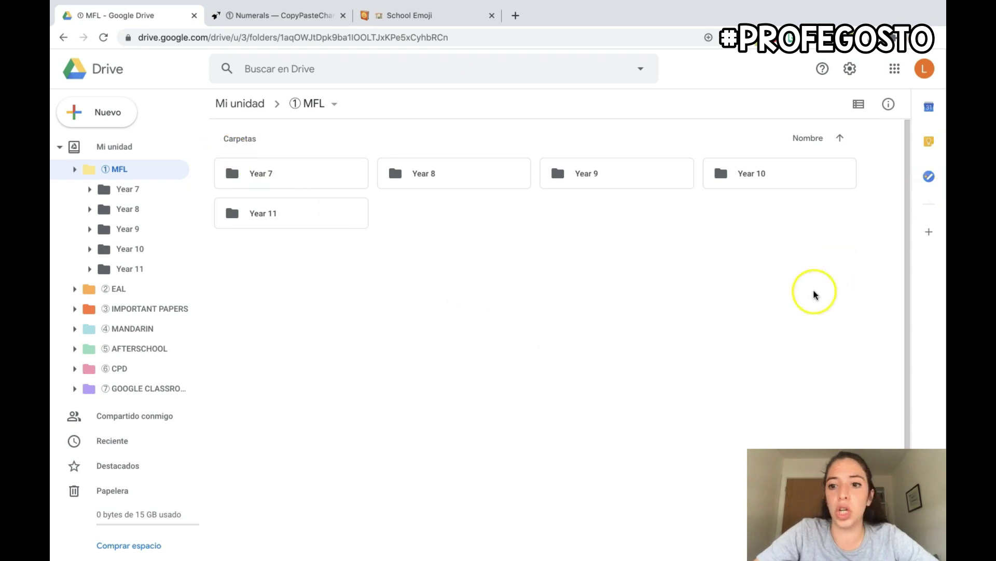
# Change the colour of all five Year folders, Year 7 to Year 11, to the darker yellow
pyautogui.moveTo(864, 316); pyautogui.dragTo(229, 163)
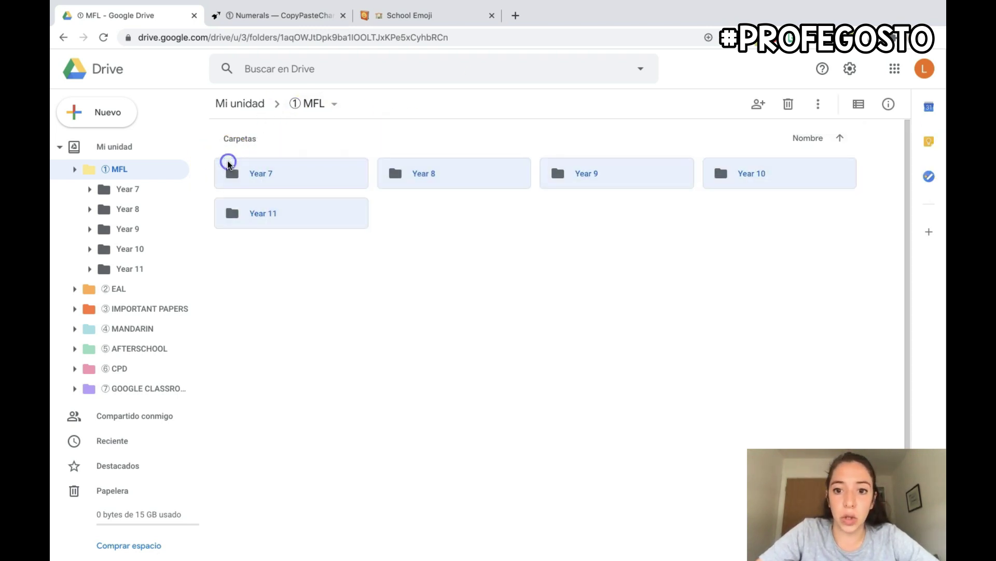
pyautogui.rightClick(297, 172)
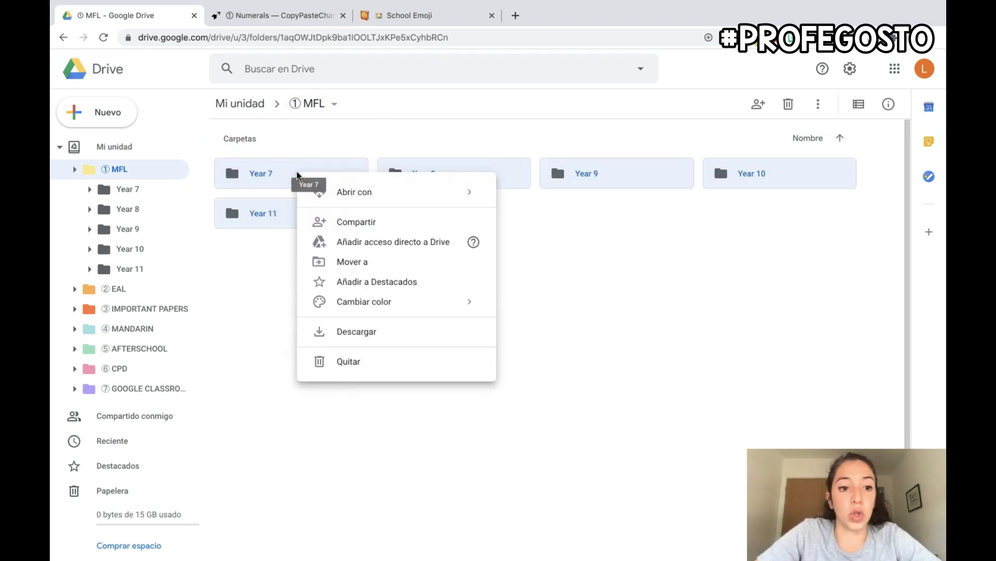
pyautogui.moveTo(411, 301)
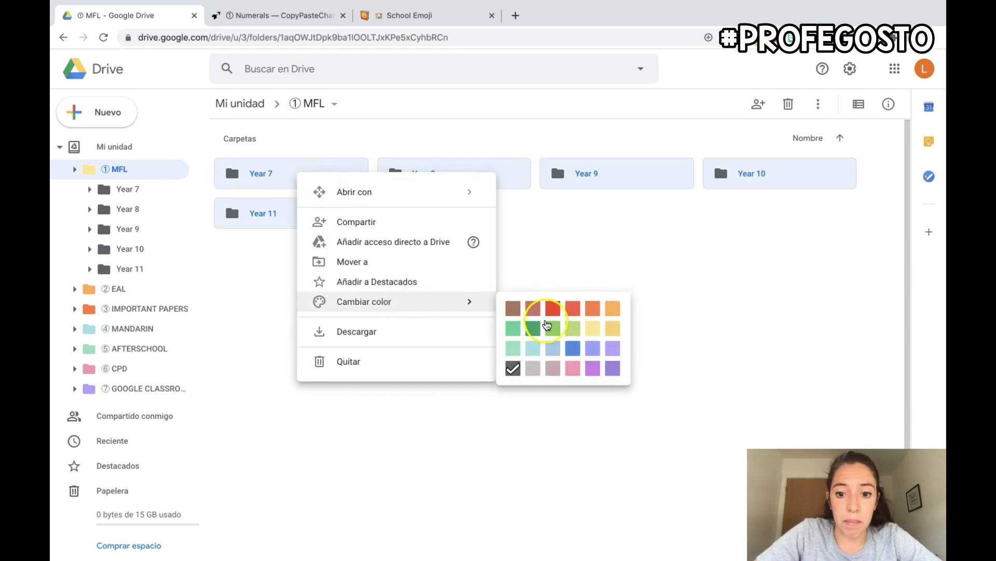
pyautogui.click(612, 336)
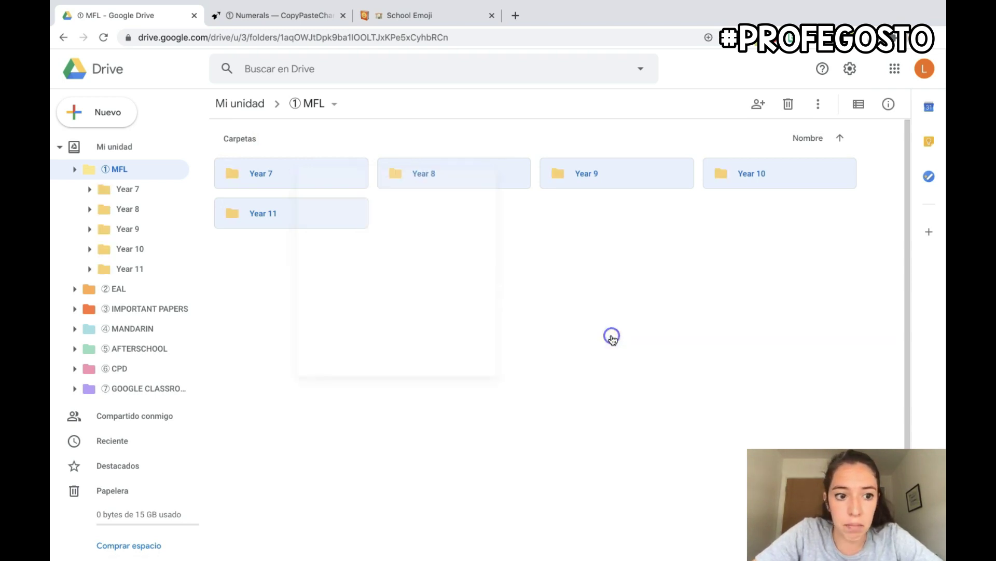
pyautogui.click(330, 282)
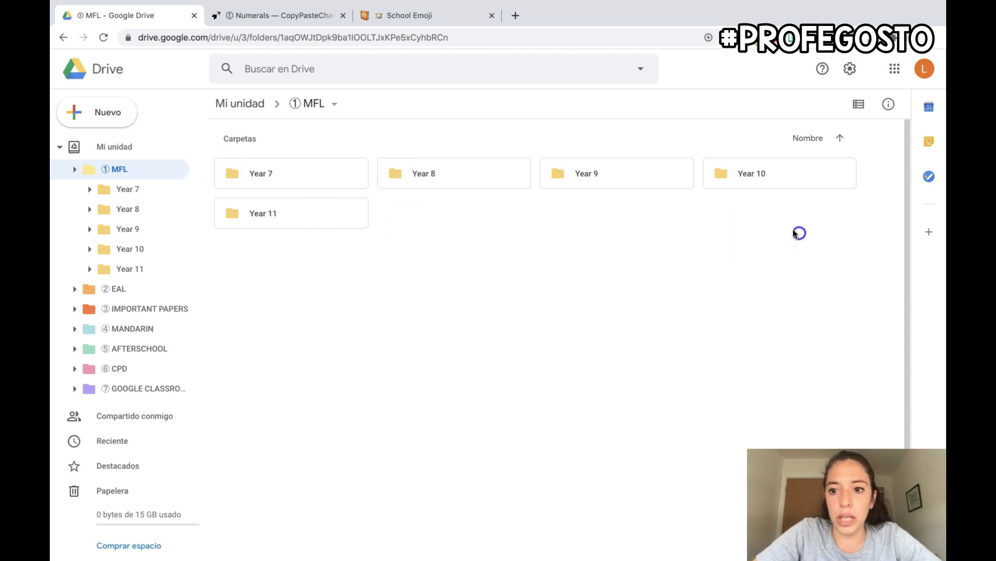
# Recolour all five Year folders together in the same pale blue as the MANDARIN folder
pyautogui.moveTo(794, 233); pyautogui.dragTo(222, 153)
pyautogui.rightClick(265, 170)
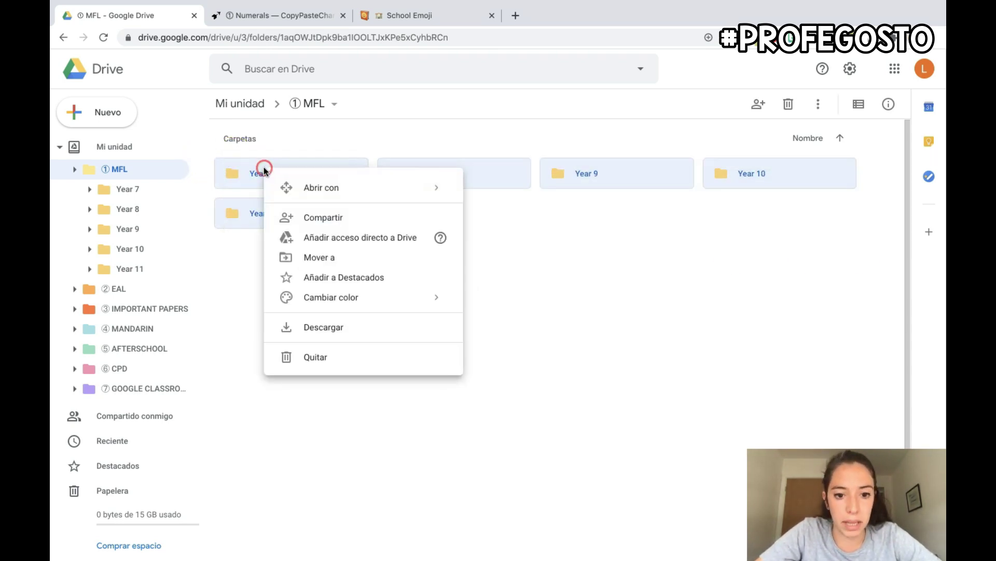
pyautogui.click(430, 297)
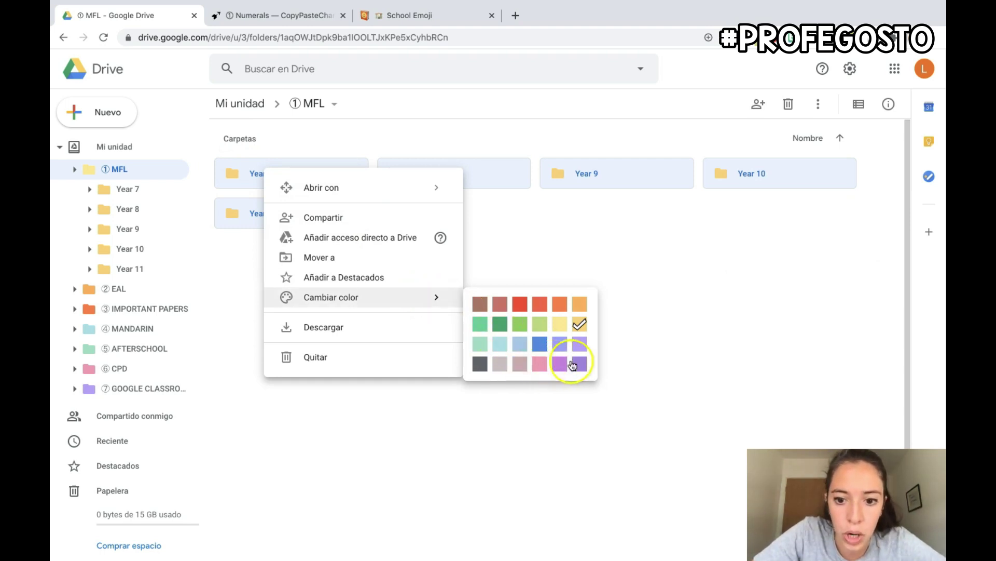
pyautogui.click(501, 353)
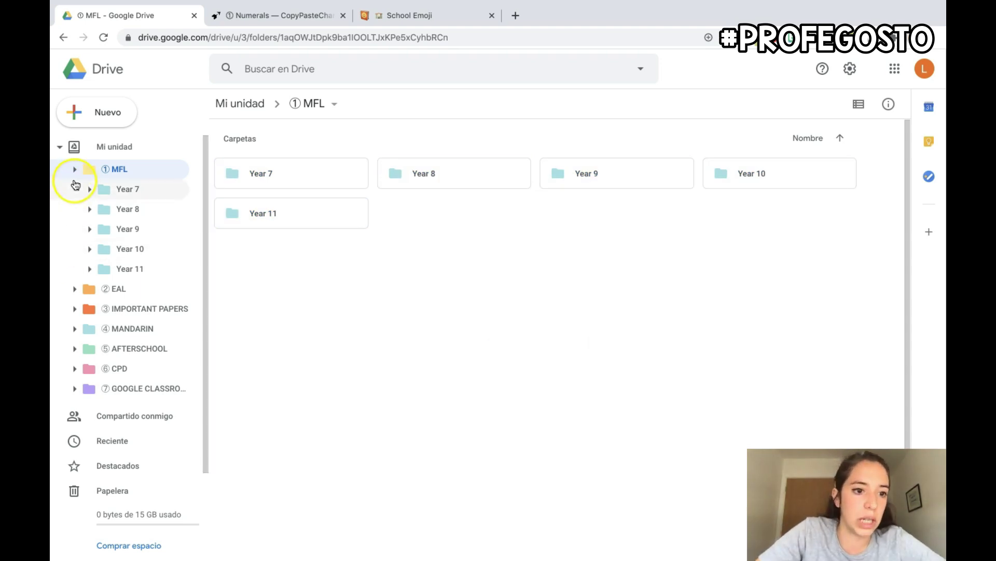
# Expand ① MFL in the folder tree and open its Year 7 subfolder
pyautogui.click(74, 169)
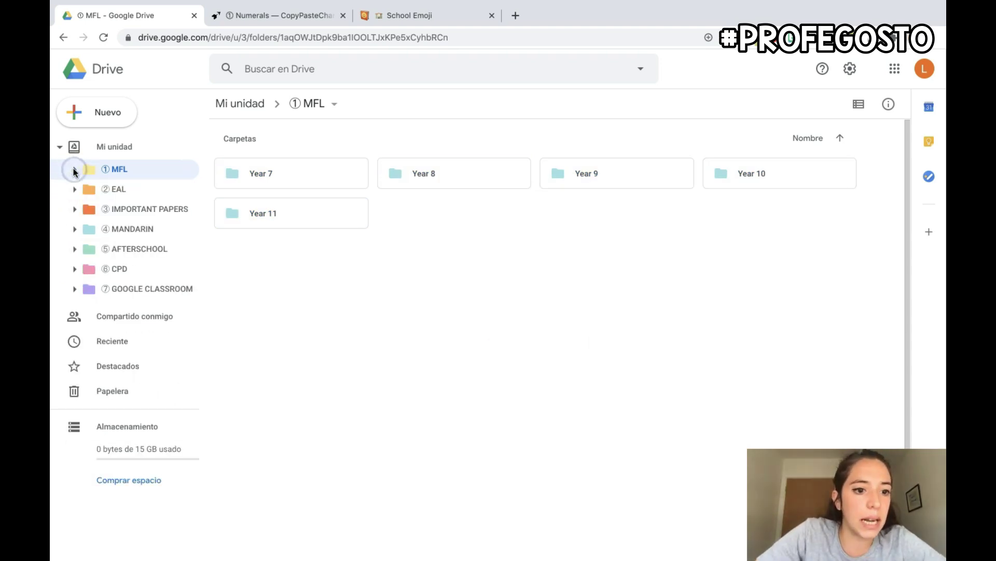
pyautogui.click(75, 170)
pyautogui.doubleClick(288, 172)
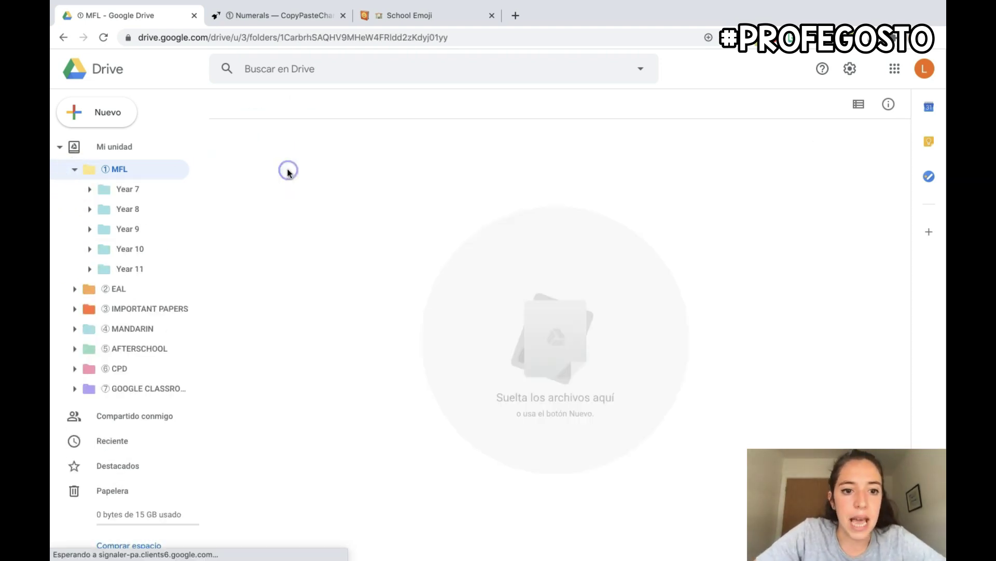
# Create a folder named 01 - PPT inside Year 7 and undo its creation
pyautogui.rightClick(317, 243)
pyautogui.click(382, 261)
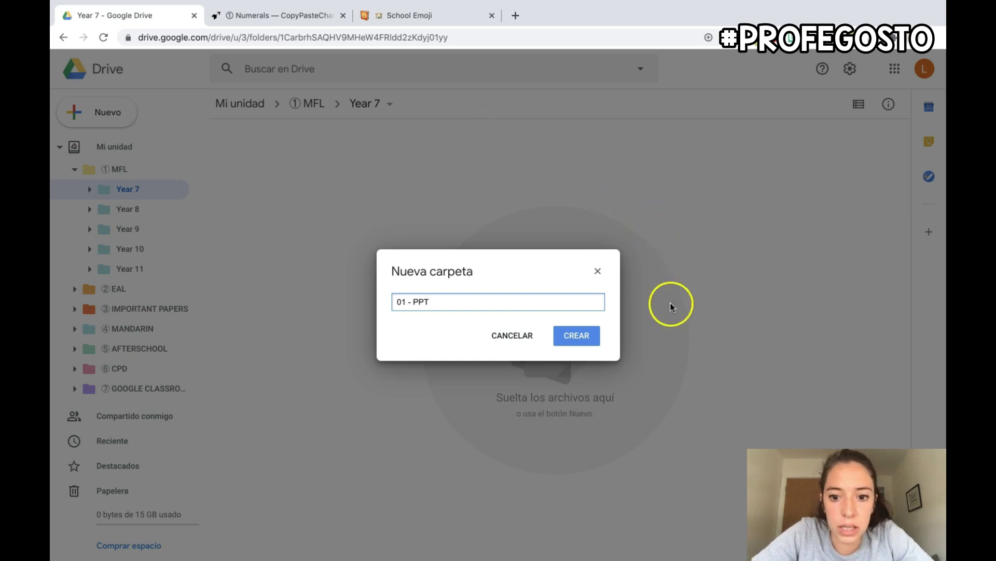
pyautogui.click(569, 340)
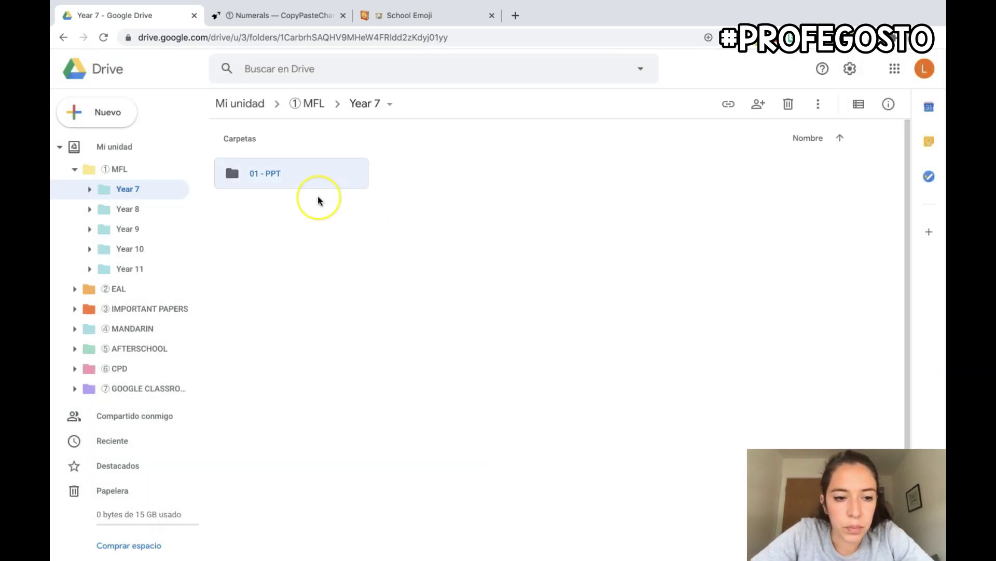
pyautogui.press('super+z')
# Create a folder named TERM 1 inside Year 7
pyautogui.rightClick(317, 197)
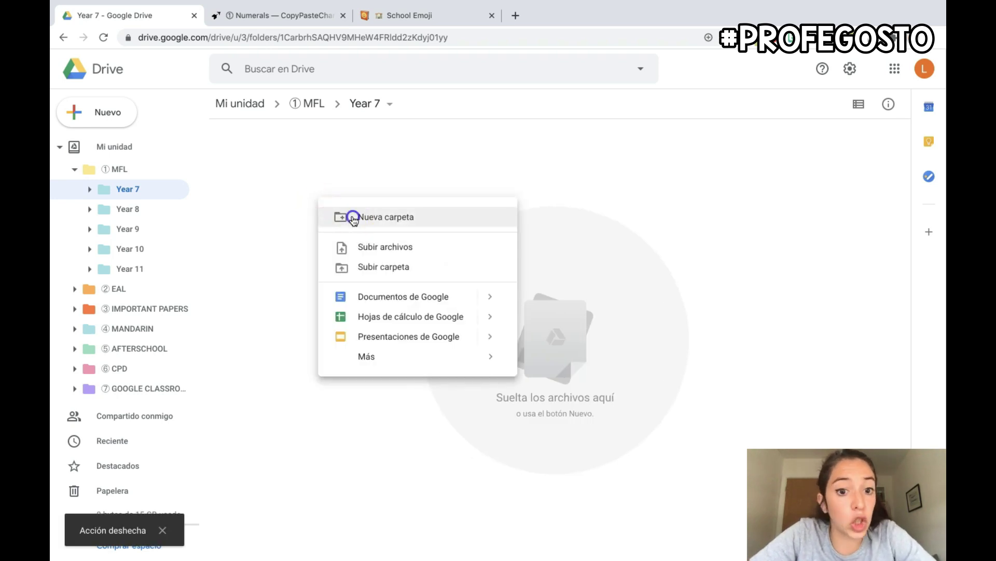
pyautogui.click(348, 216)
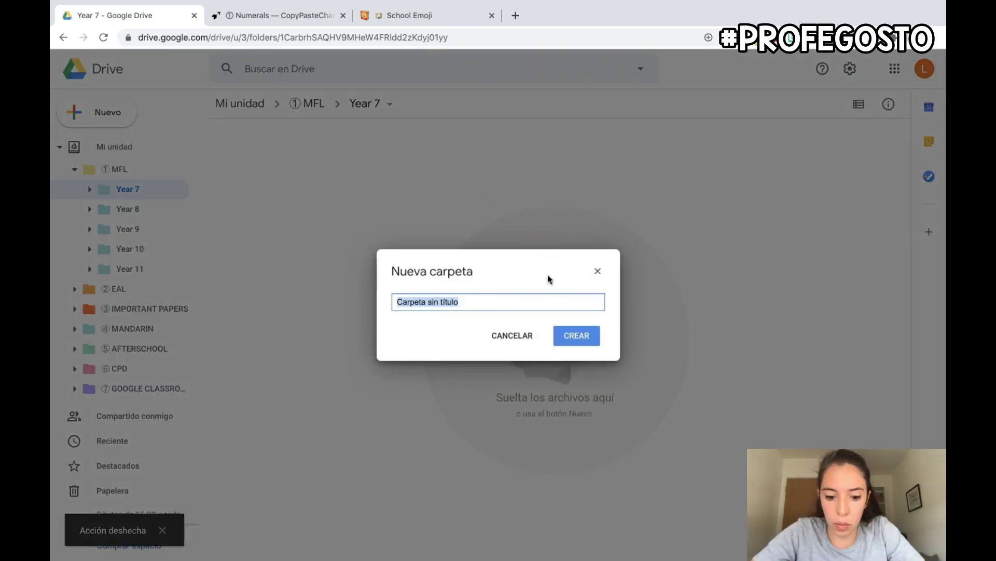
pyautogui.write('TE')
pyautogui.press('BackSpace')
pyautogui.write('E')
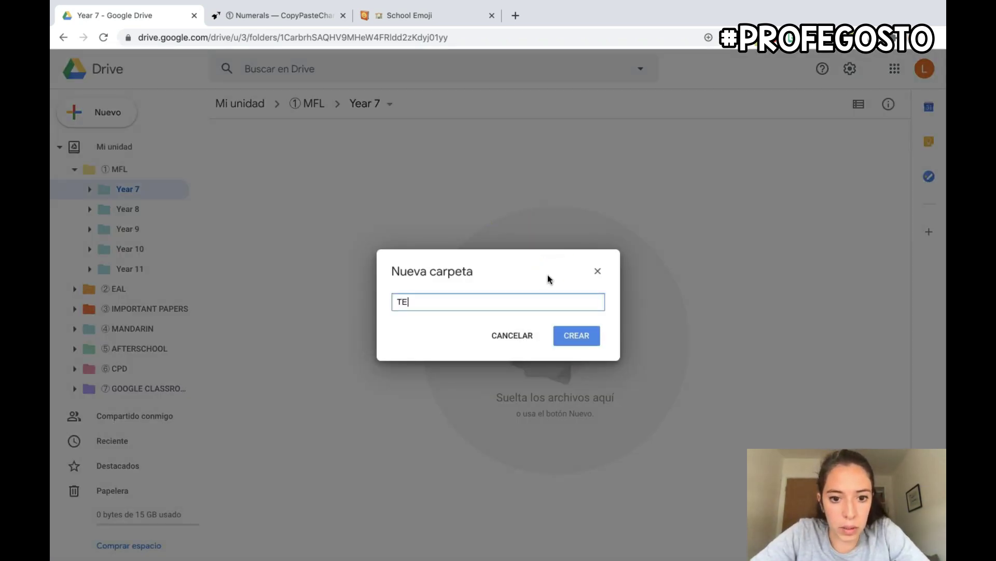
pyautogui.write('RM 1')
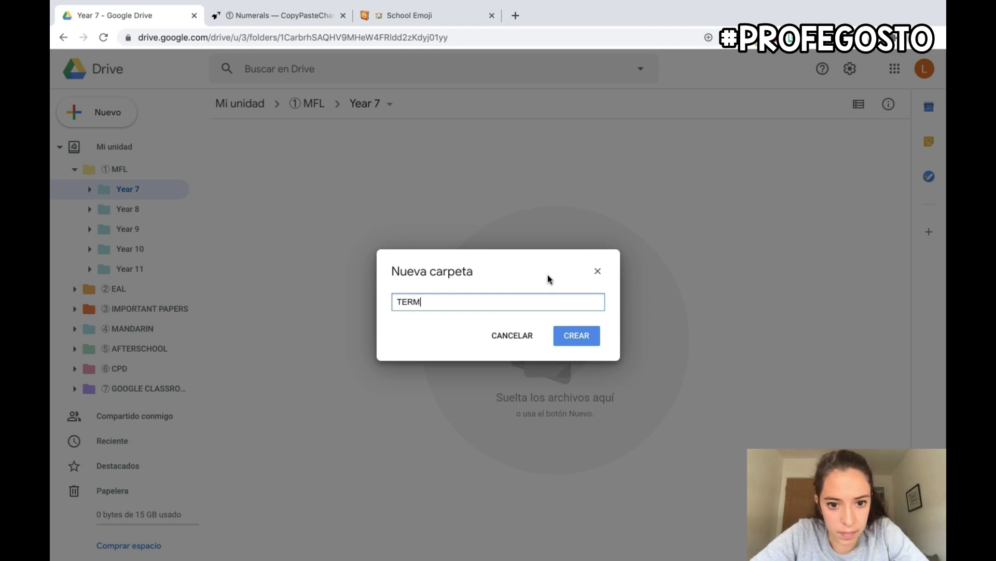
pyautogui.click(581, 336)
# Create a second folder named TERM 2 inside Year 7
pyautogui.rightClick(508, 259)
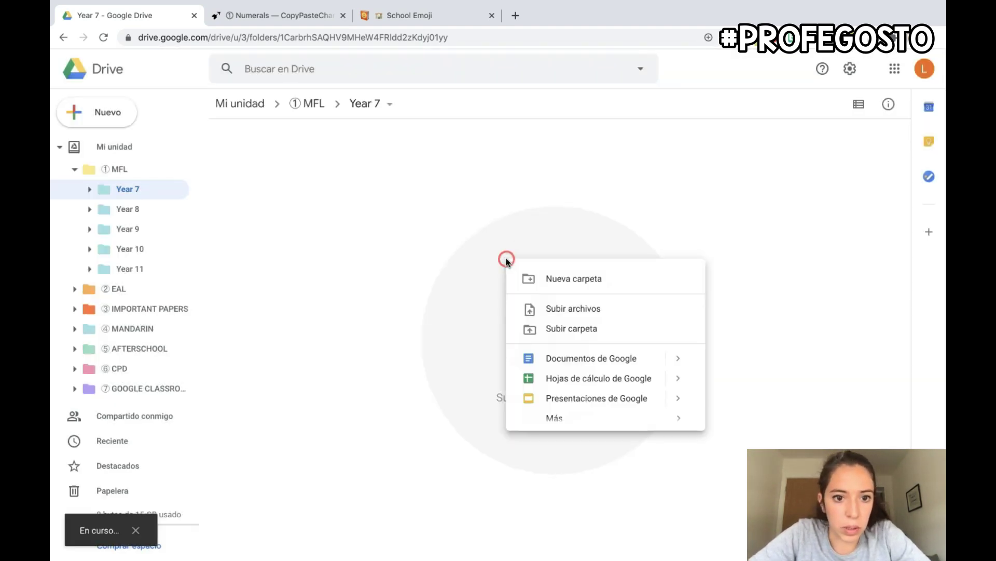
pyautogui.click(538, 281)
pyautogui.write('TERM 2')
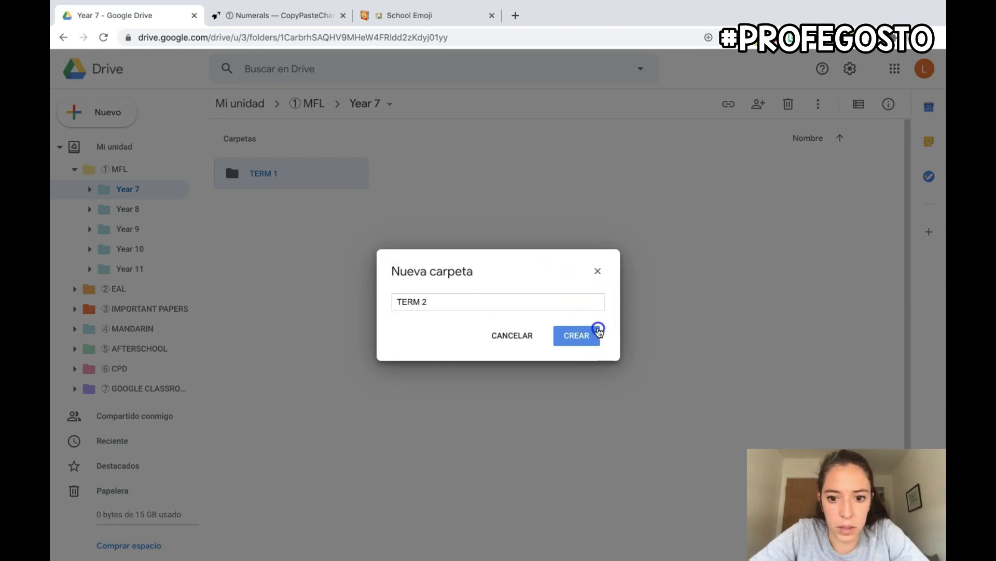
pyautogui.click(596, 332)
# Add a folder named TERM 3 alongside the other term folders in Year 7
pyautogui.rightClick(570, 305)
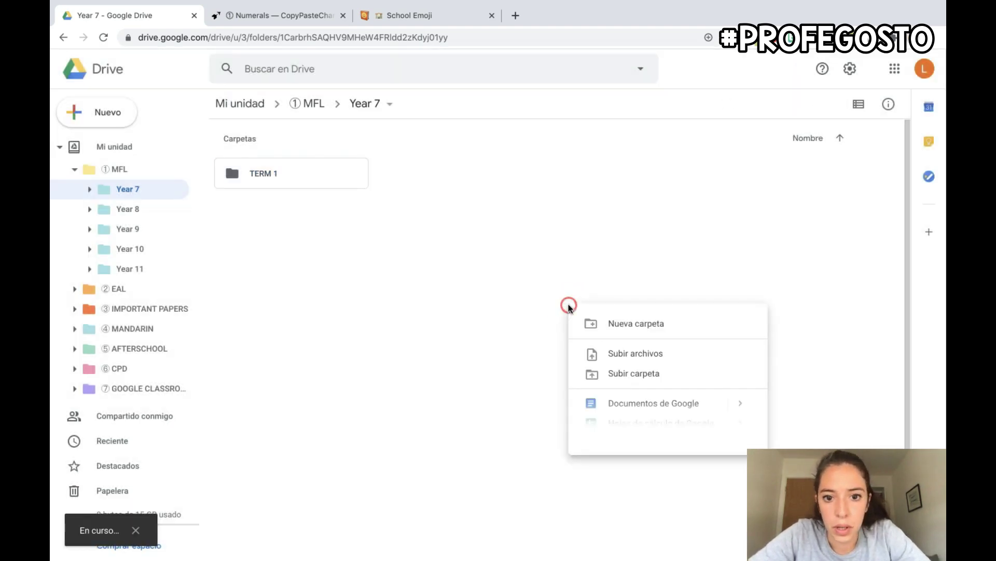
pyautogui.click(608, 317)
pyautogui.click(625, 335)
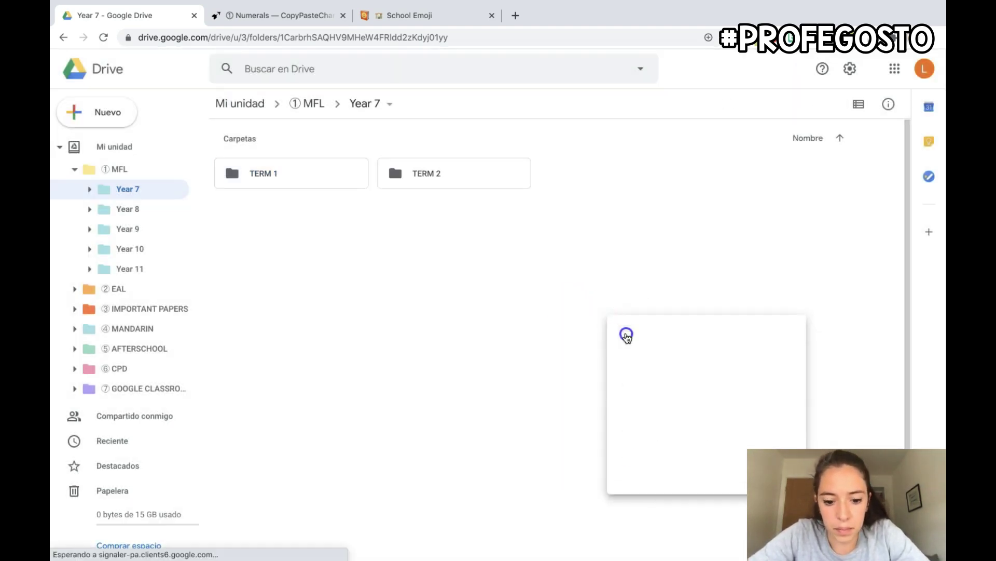
pyautogui.write('TERM 3')
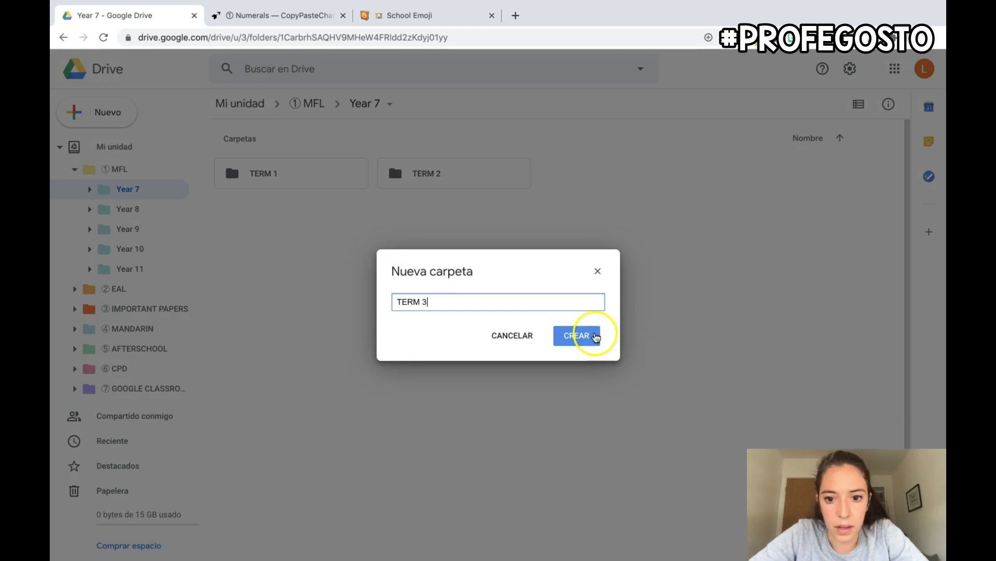
pyautogui.click(589, 334)
# Add a folder named TERM 4 to the Year 7 folder
pyautogui.rightClick(594, 332)
pyautogui.click(622, 351)
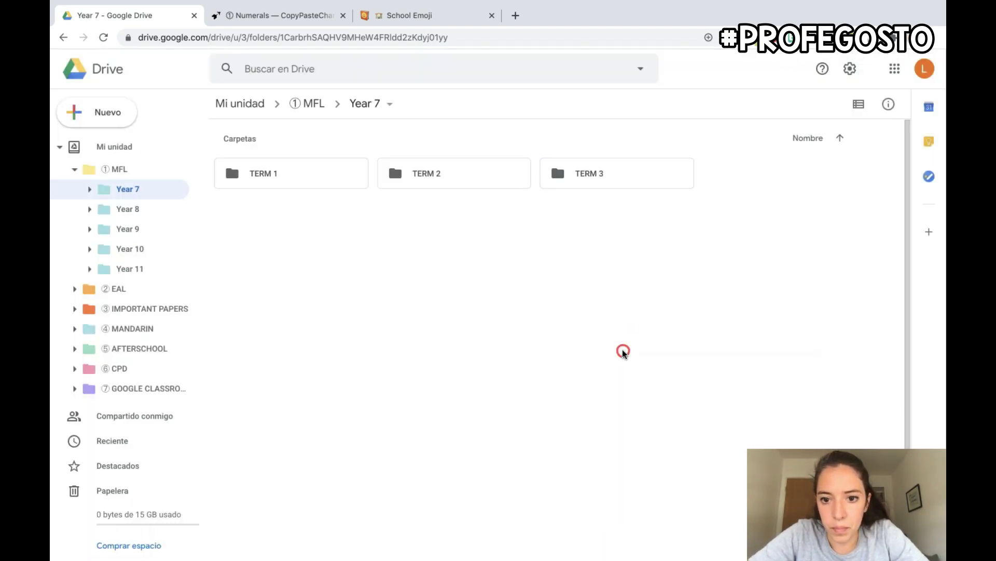
pyautogui.rightClick(623, 351)
pyautogui.click(641, 369)
pyautogui.write('TERM')
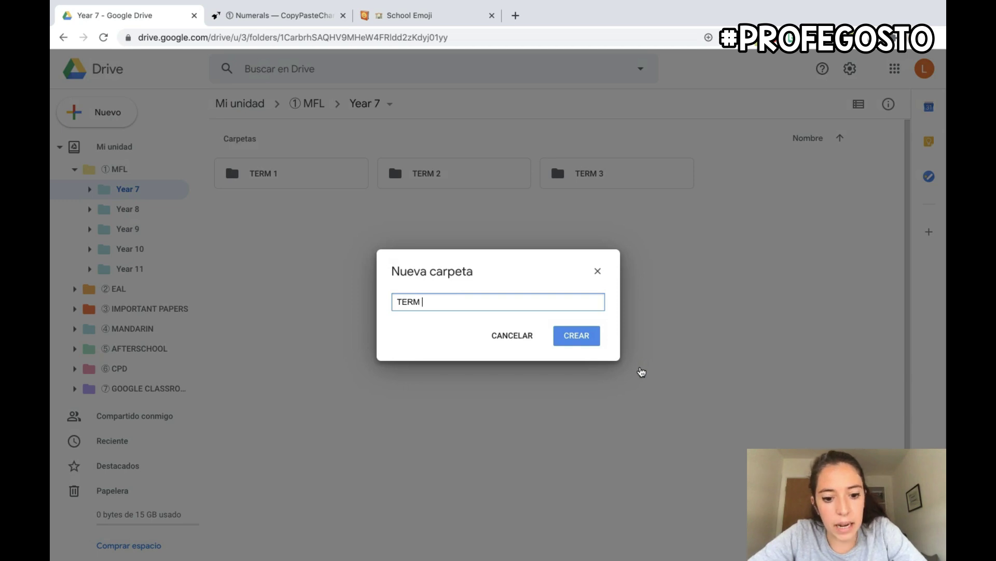
pyautogui.click(669, 292)
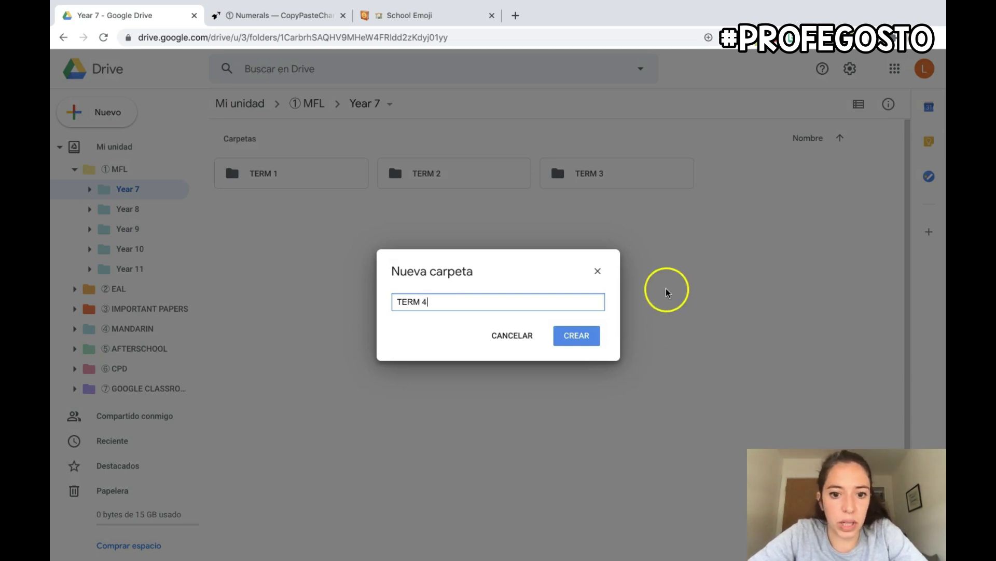
pyautogui.click(580, 331)
# Create the folder TERM 5 inside Year 7
pyautogui.rightClick(578, 327)
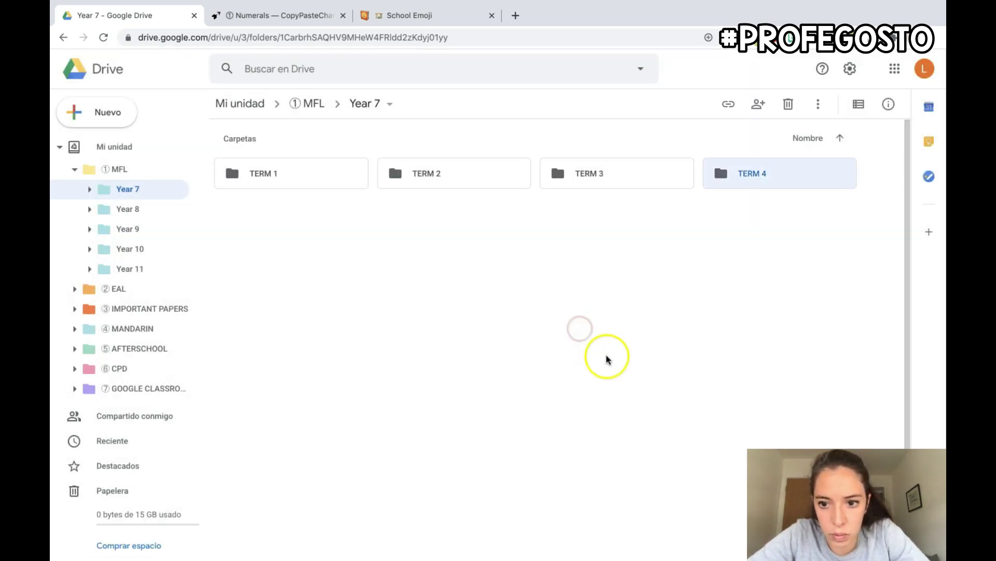
pyautogui.rightClick(600, 306)
pyautogui.click(619, 320)
pyautogui.write('TERM 5')
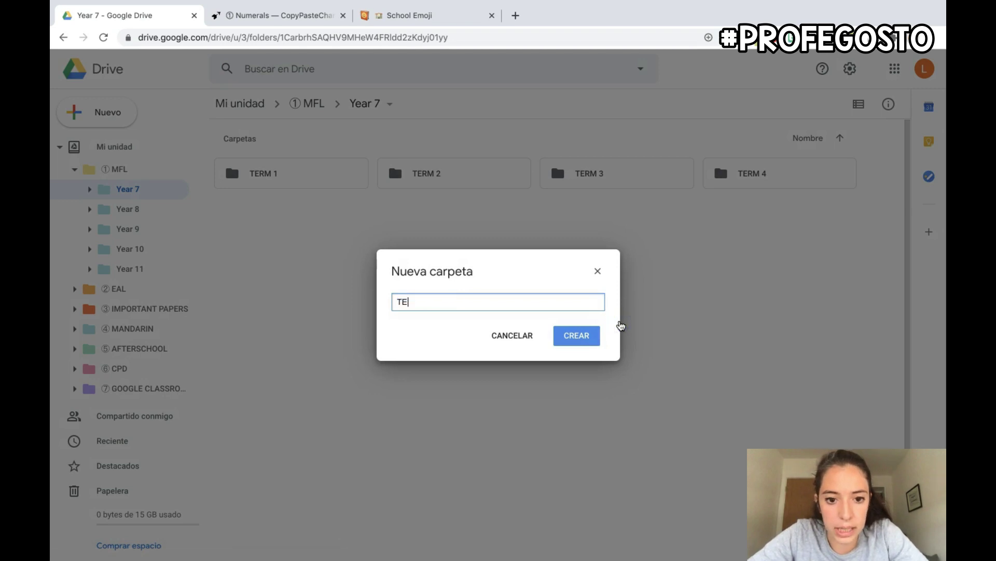
pyautogui.click(585, 336)
# Create the folder TERM 6 inside Year 7 to complete the set of term folders
pyautogui.rightClick(587, 334)
pyautogui.rightClick(604, 321)
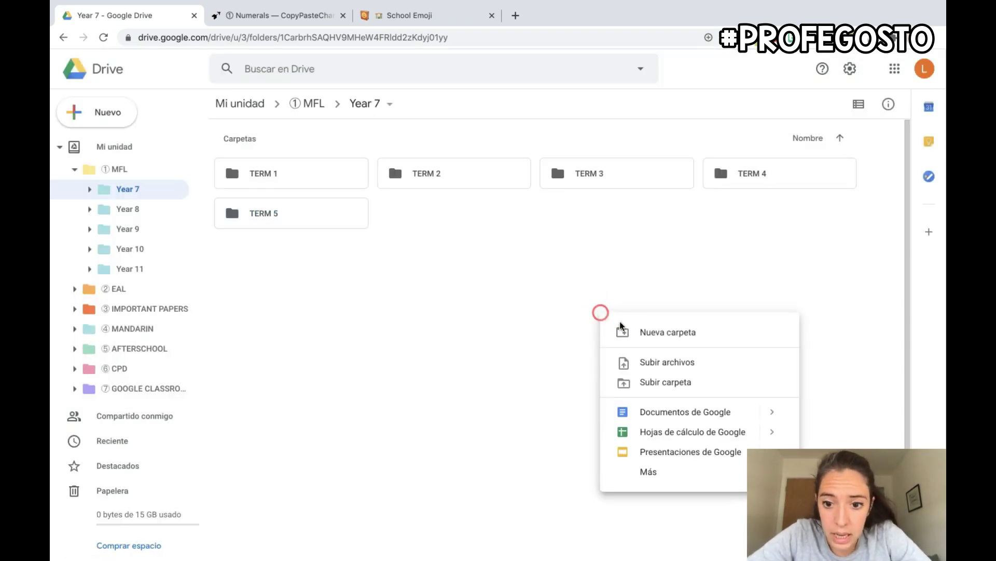
pyautogui.click(626, 330)
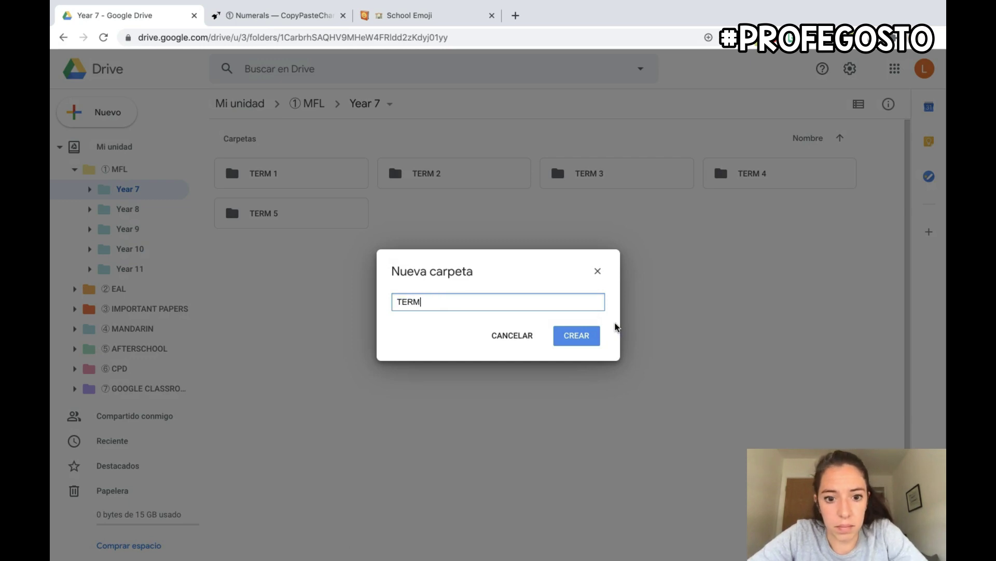
pyautogui.click(560, 337)
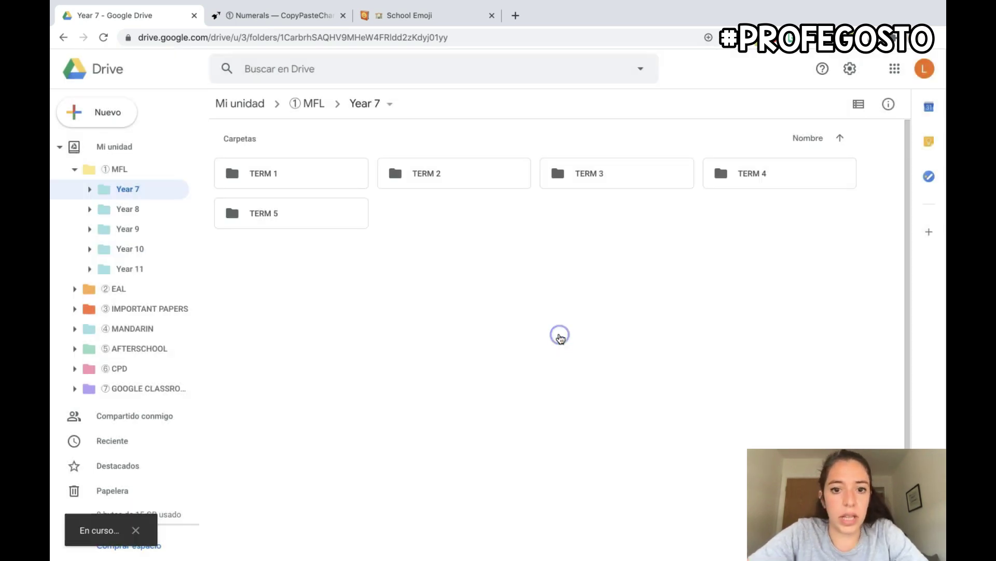
pyautogui.click(558, 334)
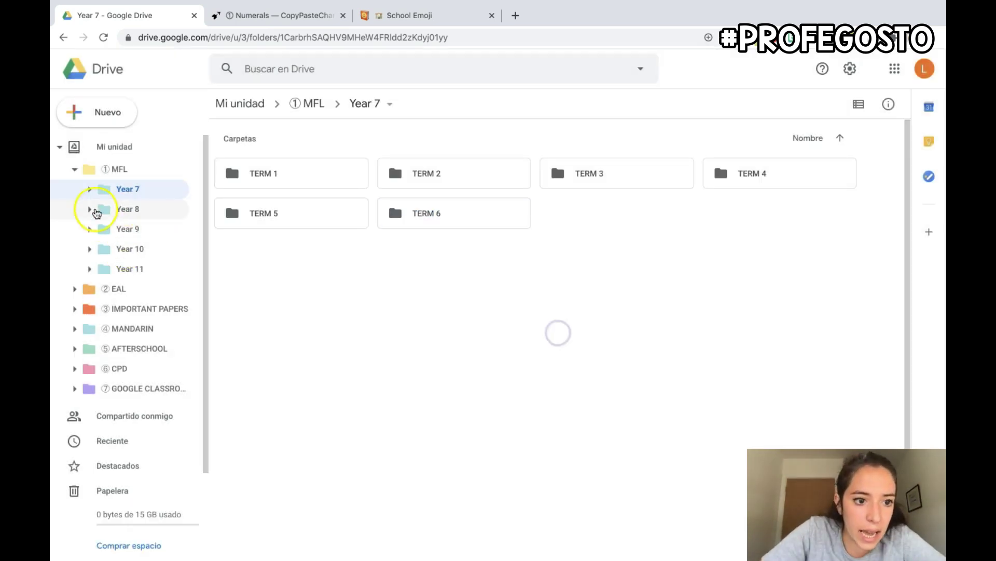
# Try to expand the Year 7 and Year 8 folders in the folder tree
pyautogui.click(89, 190)
pyautogui.click(90, 189)
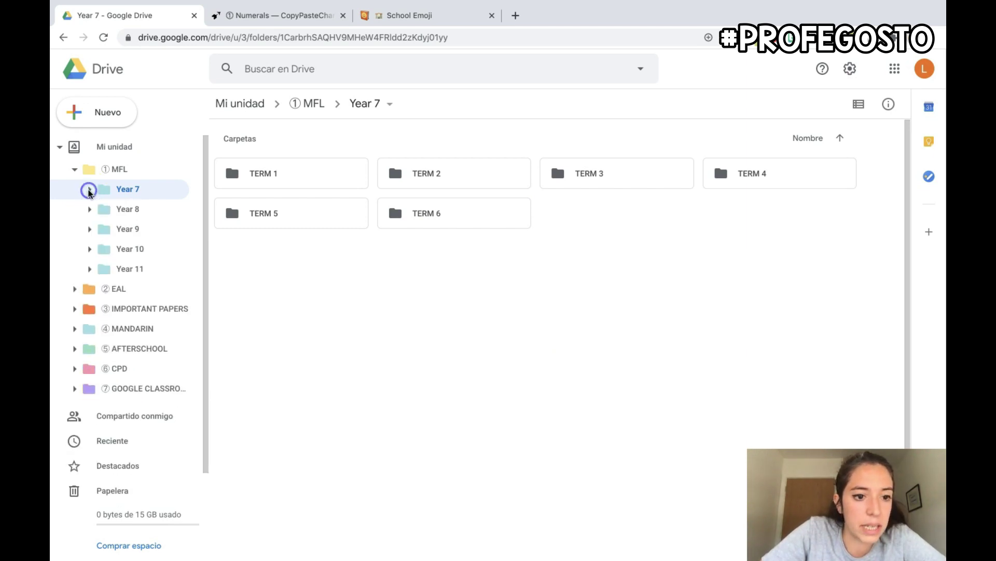
pyautogui.click(89, 208)
pyautogui.click(89, 209)
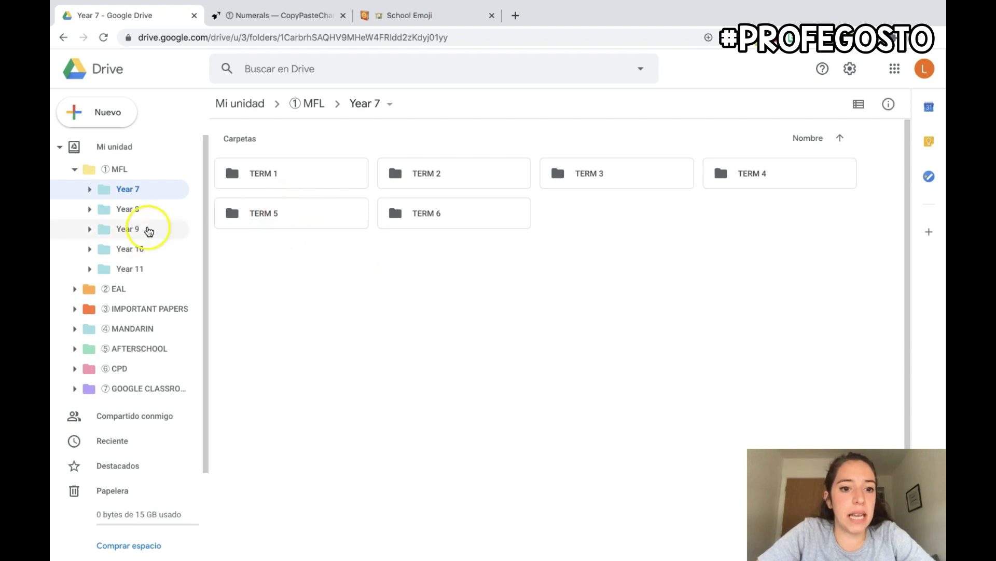
# Open the TERM 1 folder and create a subfolder named PPT in it
pyautogui.doubleClick(263, 179)
pyautogui.rightClick(271, 228)
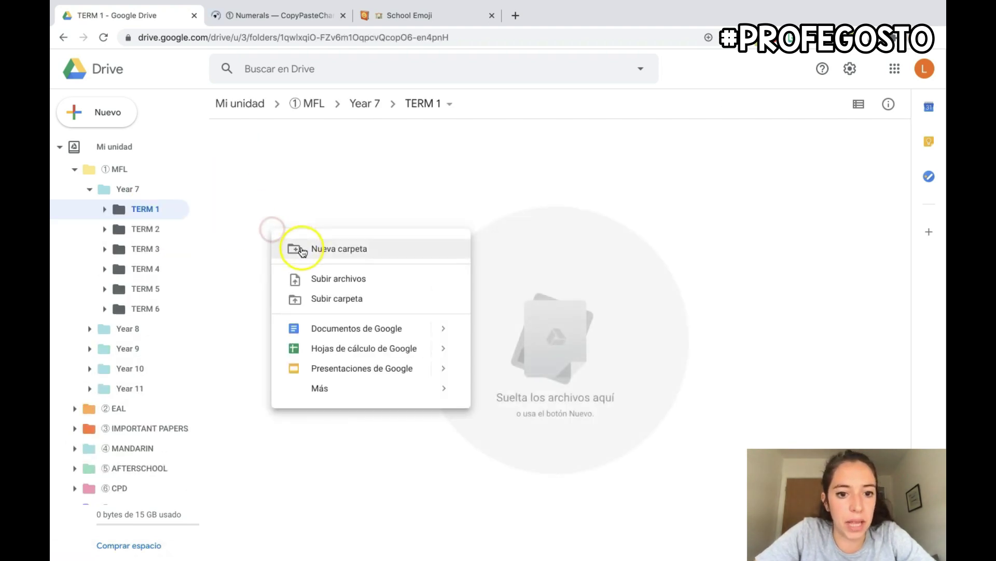
pyautogui.click(291, 247)
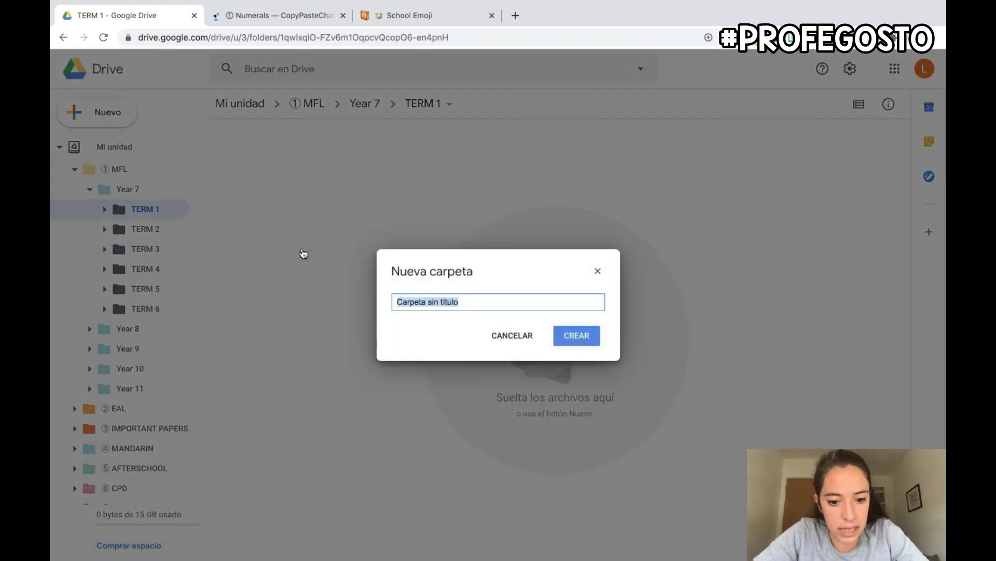
pyautogui.write('PPT')
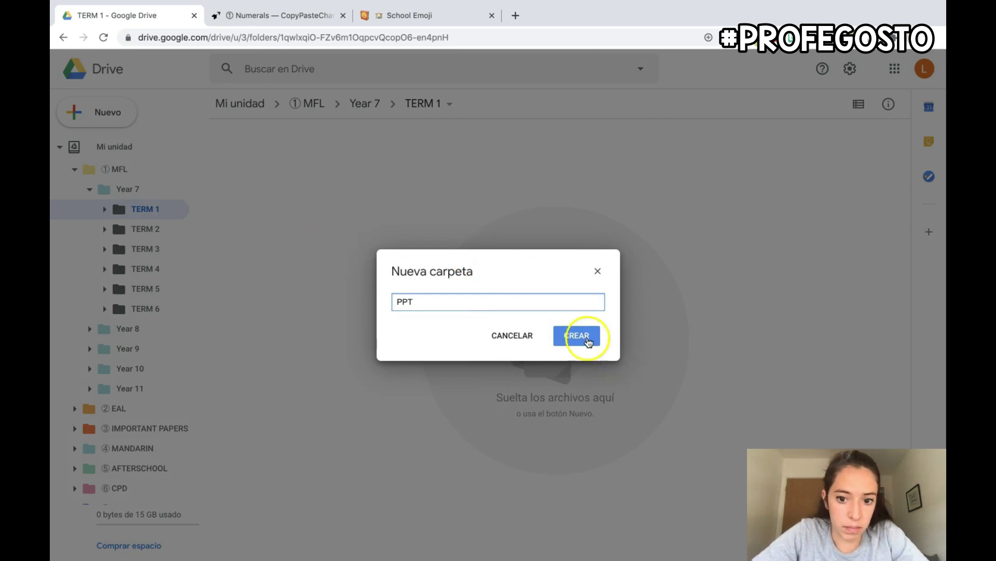
pyautogui.click(588, 340)
# Start another new folder inside TERM 1, with a name beginning with INT
pyautogui.rightClick(550, 320)
pyautogui.click(585, 338)
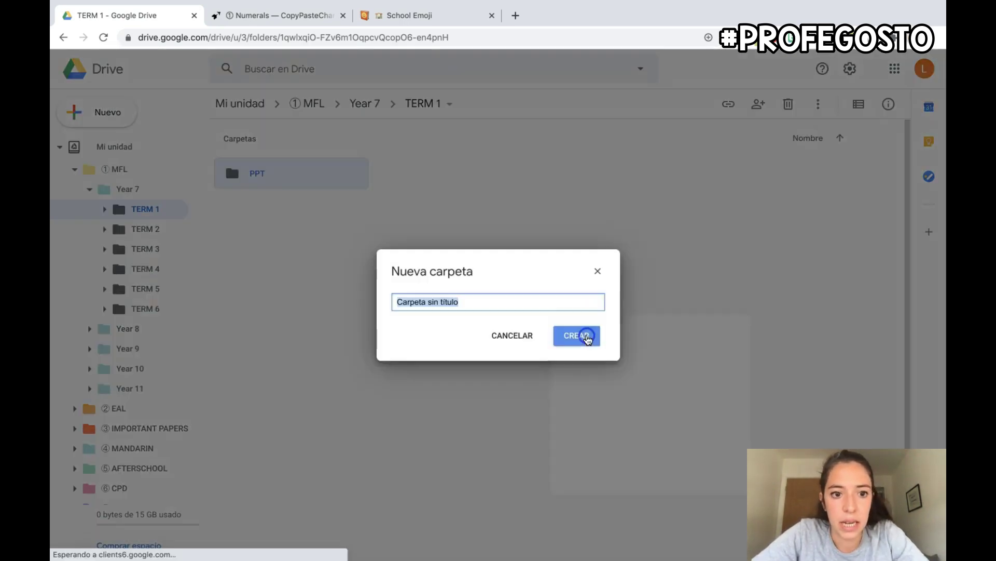
pyautogui.write('INT')
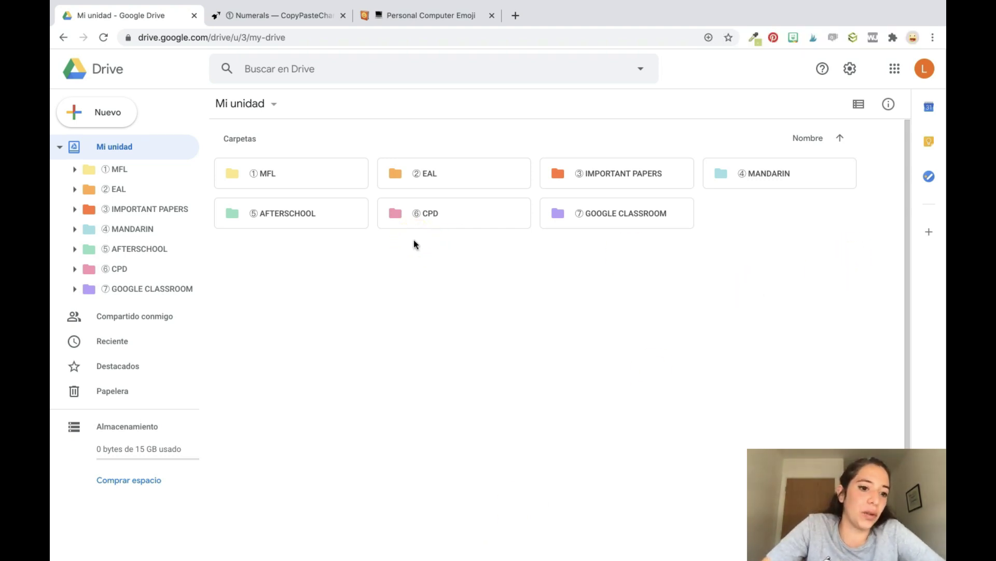
# Expand ① MFL, Year 7 and TERM 1 in the folder tree to review their subfolders, and collapse them again
pyautogui.click(74, 170)
pyautogui.click(89, 189)
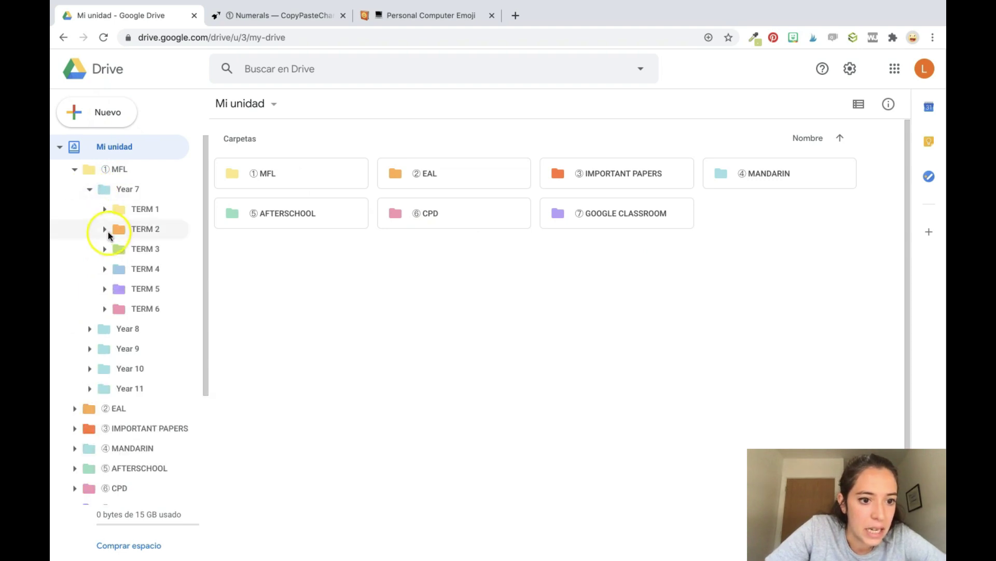
pyautogui.click(103, 209)
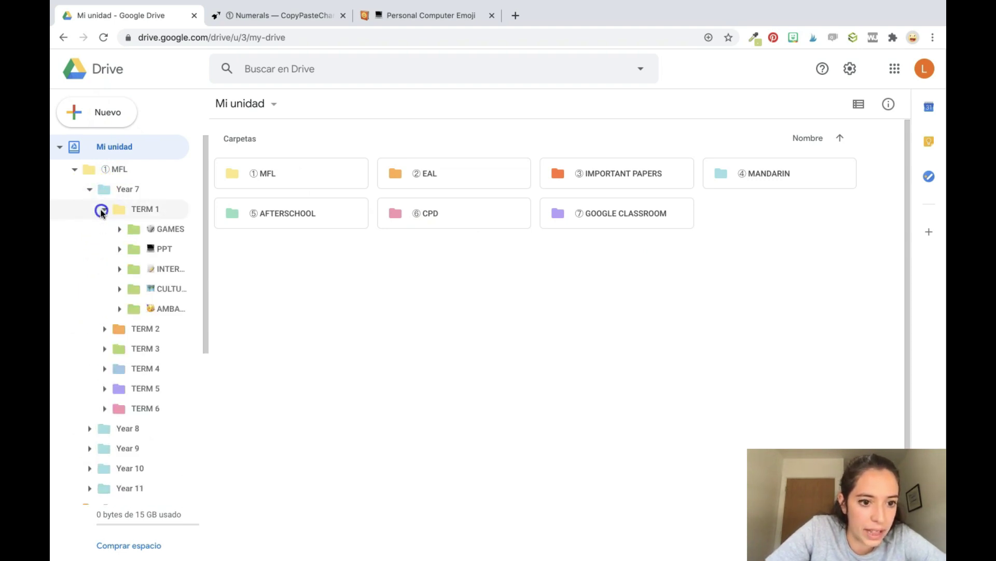
pyautogui.click(102, 209)
pyautogui.click(88, 190)
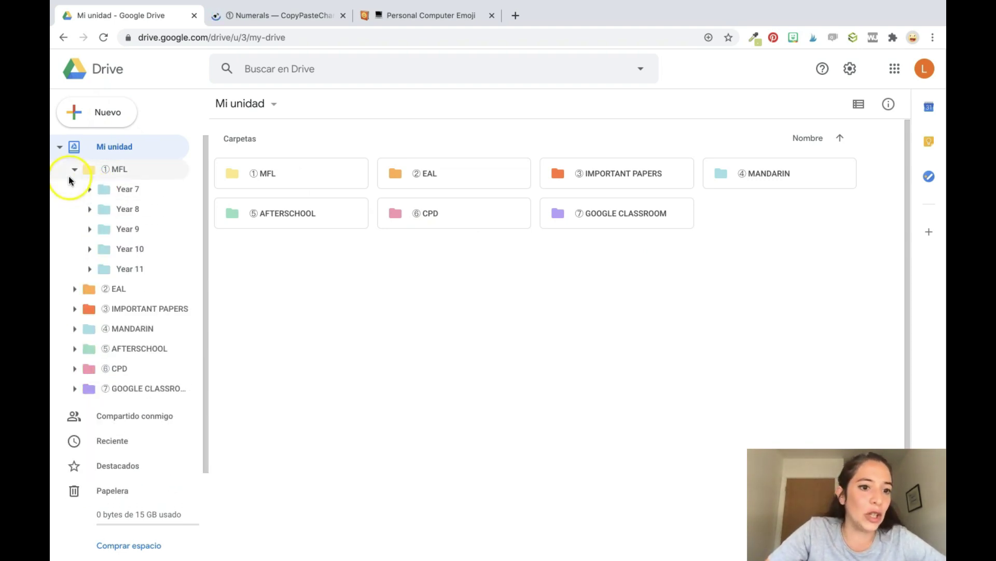
pyautogui.click(73, 169)
# View the CopyPasteCharacter numerals page and the Emojipedia Laptop page, and return to Google Drive
pyautogui.click(268, 16)
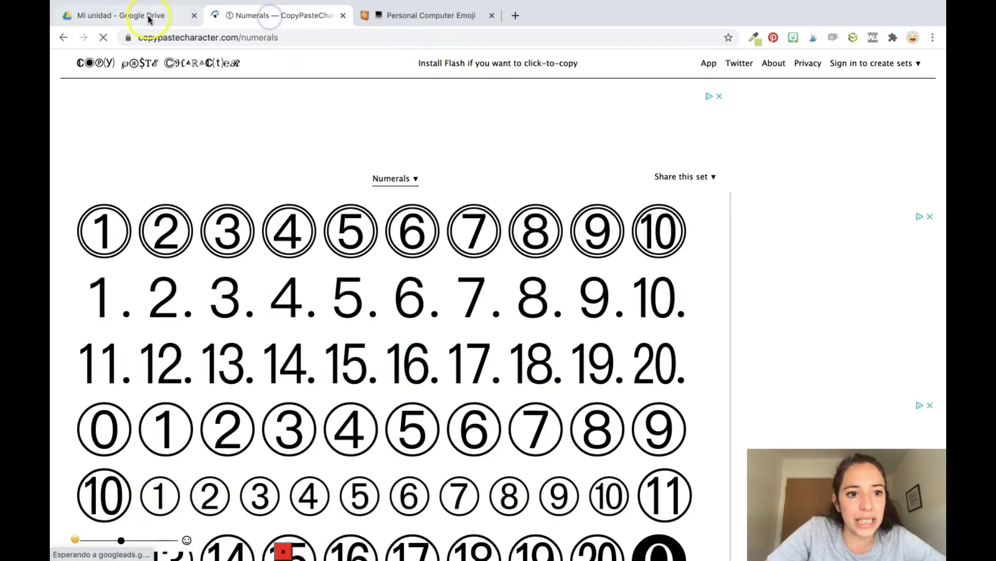
pyautogui.click(449, 16)
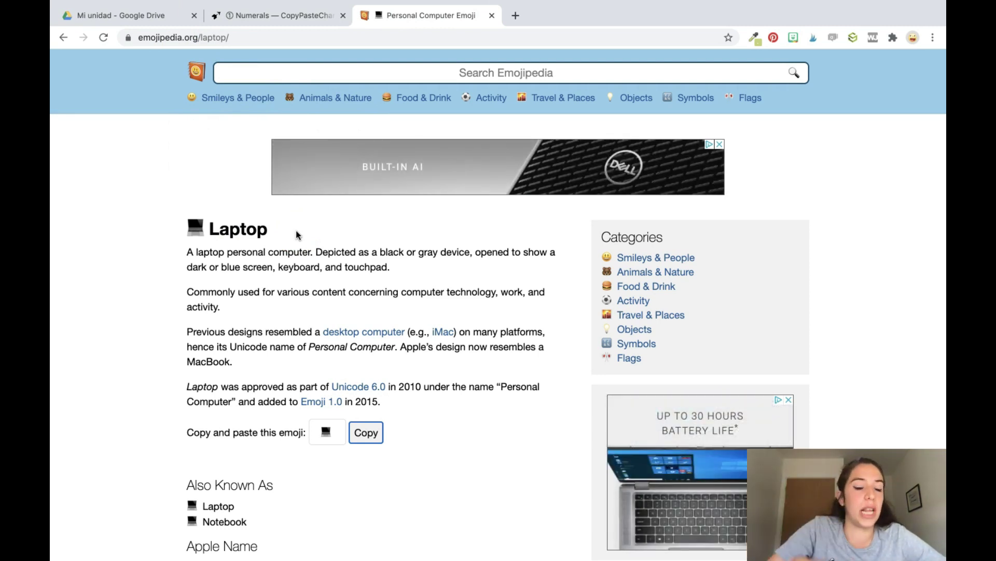
pyautogui.click(160, 15)
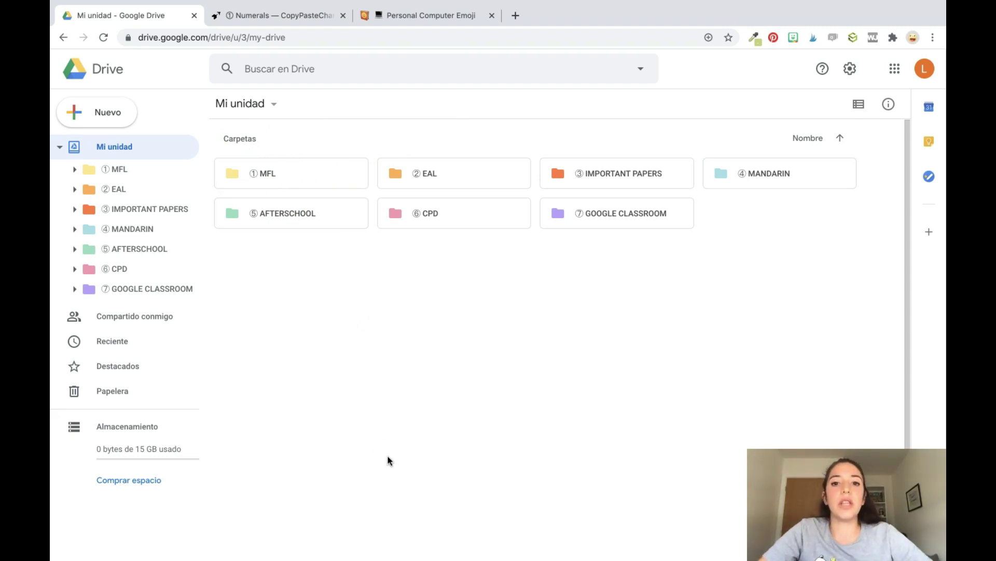
# Add the ① MFL folder to the starred items and view the Starred list
pyautogui.rightClick(327, 174)
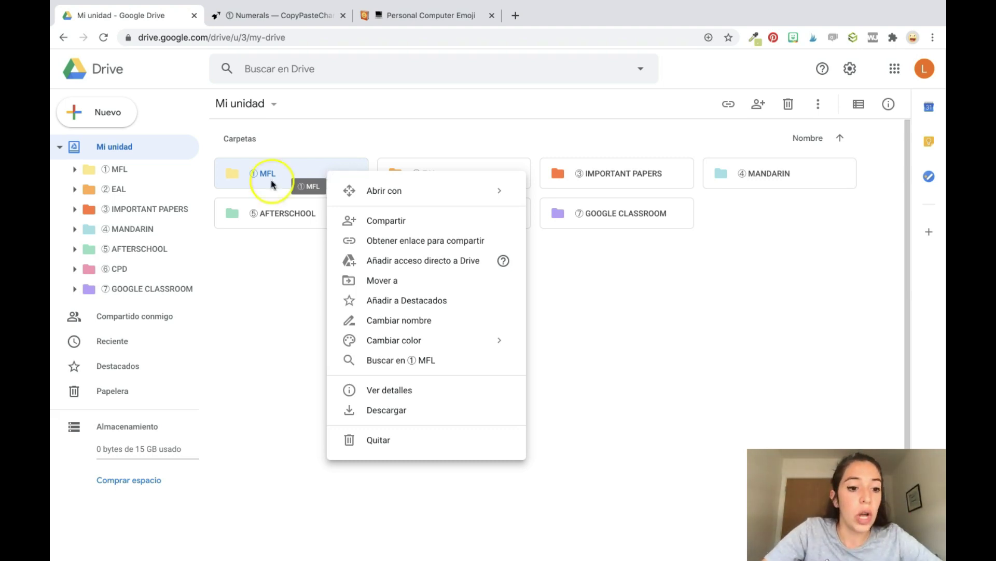
pyautogui.click(261, 313)
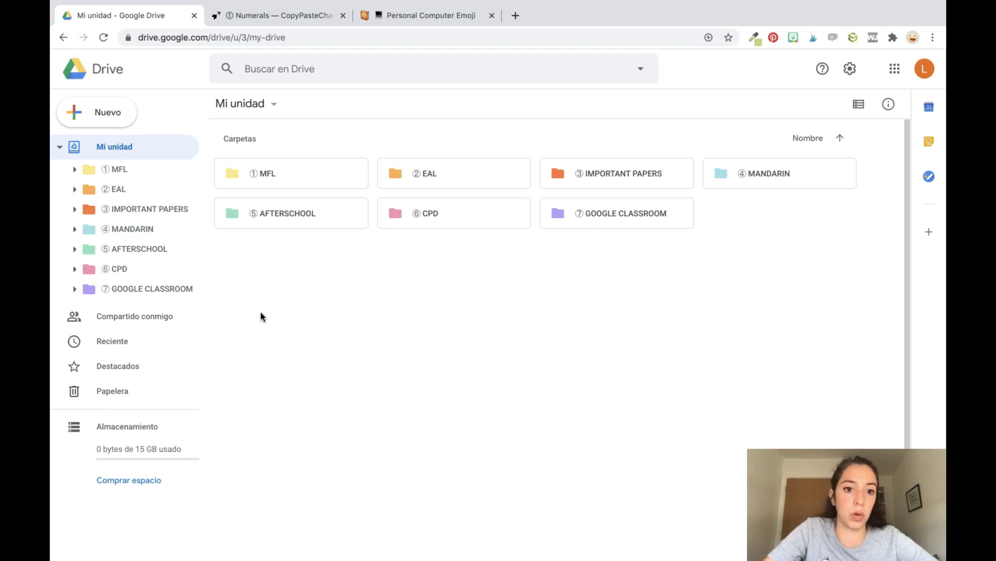
pyautogui.click(304, 174)
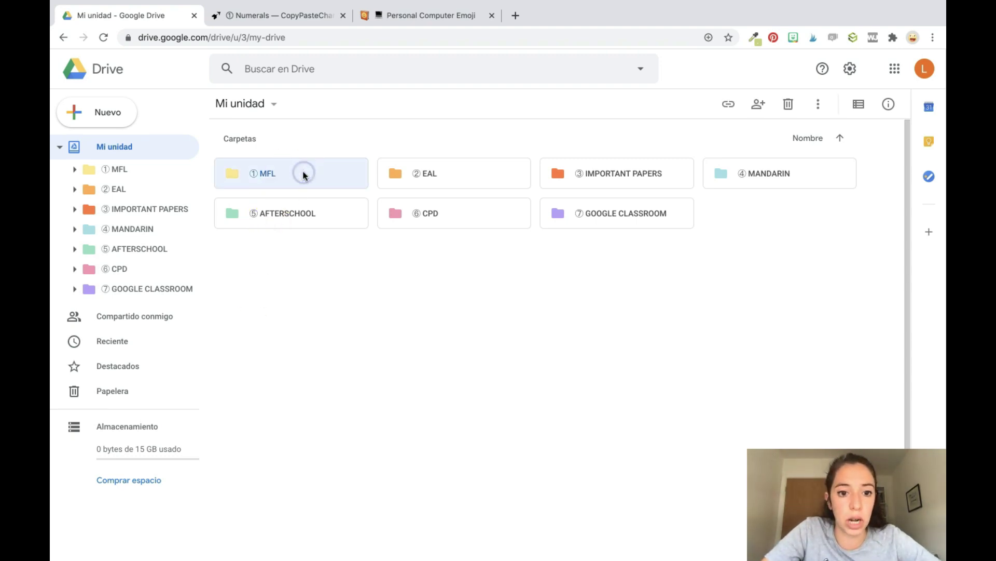
pyautogui.rightClick(303, 175)
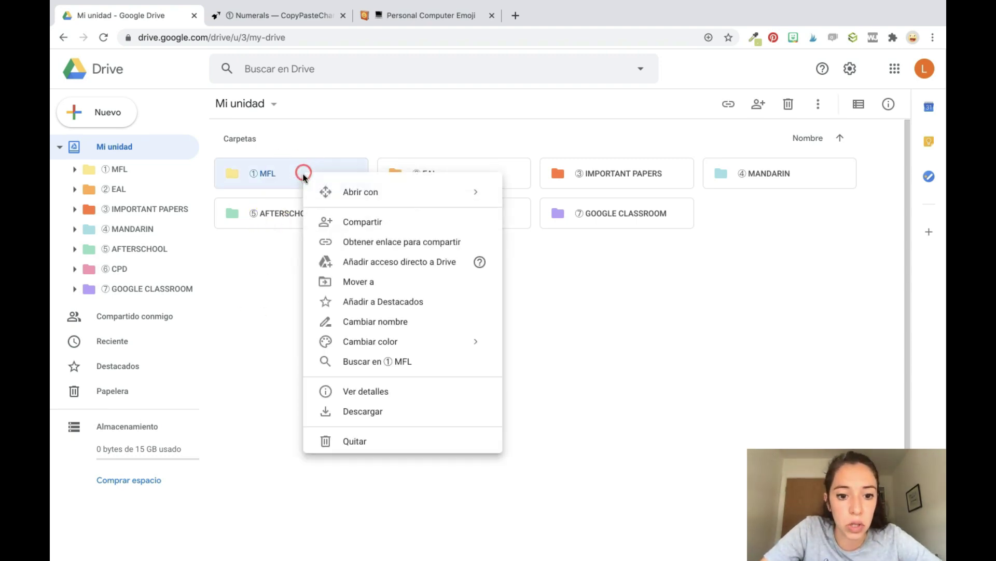
pyautogui.click(330, 301)
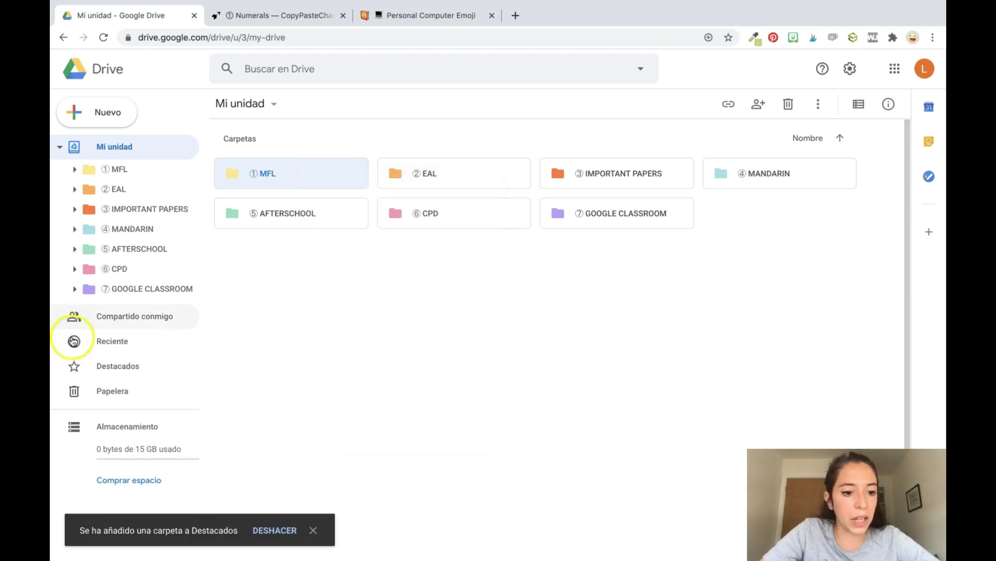
pyautogui.click(109, 363)
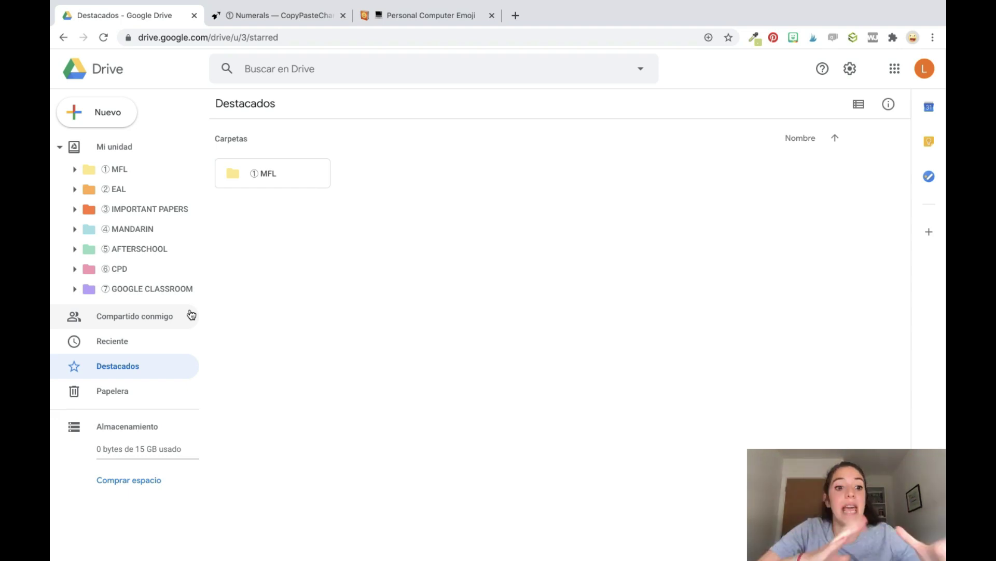
# Look inside the ① MFL folder, return to My Drive, and remove ① MFL from the starred items
pyautogui.click(120, 170)
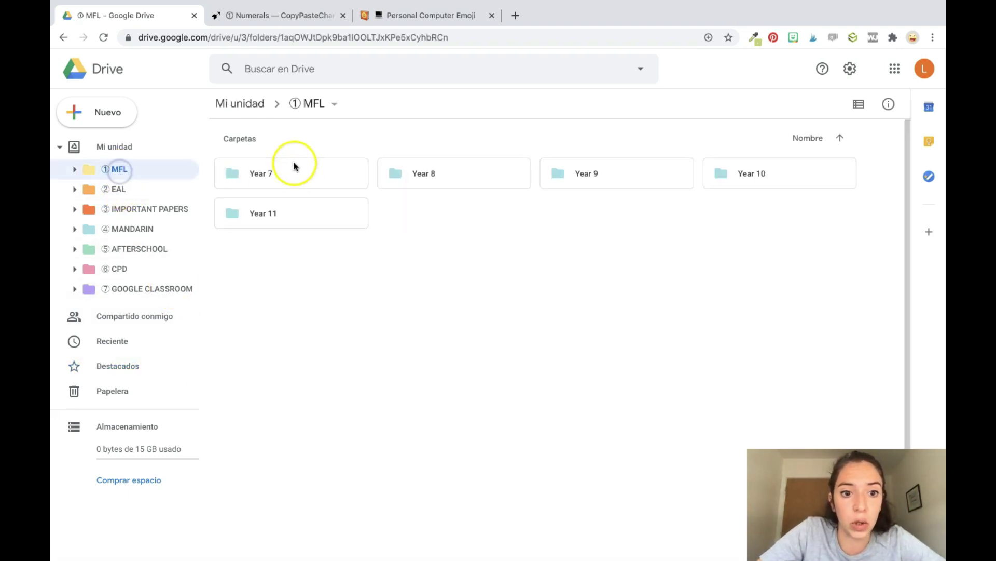
pyautogui.click(101, 140)
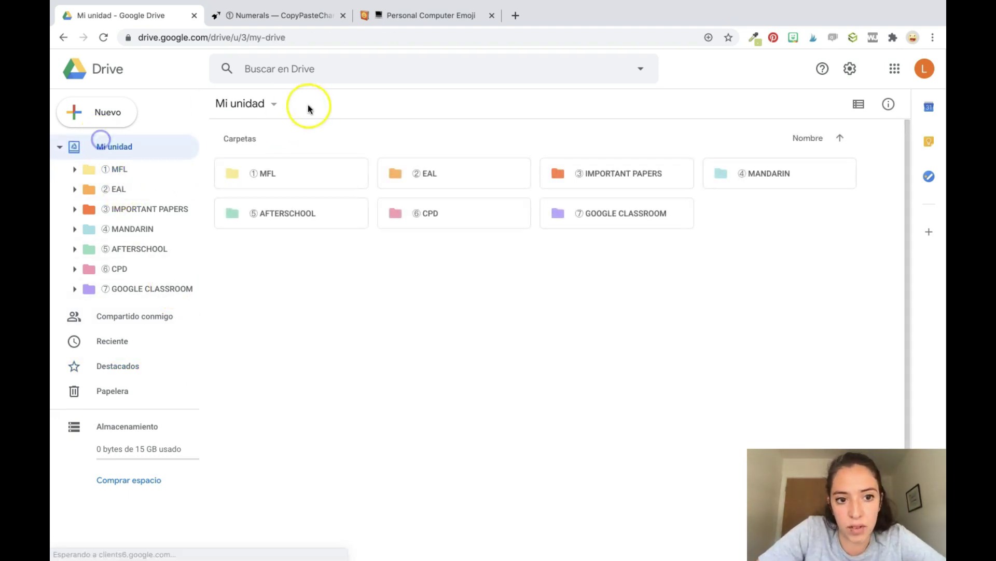
pyautogui.rightClick(288, 169)
pyautogui.click(340, 298)
pyautogui.click(341, 299)
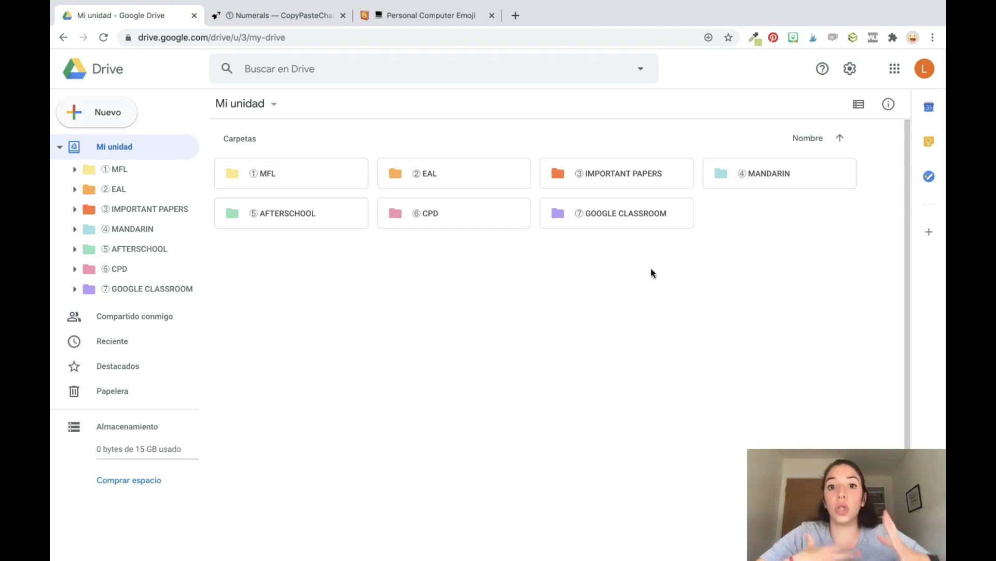
# Upload the FACTURAS folder from the iCloud desktop to My Drive and approve uploading its files
pyautogui.click(98, 120)
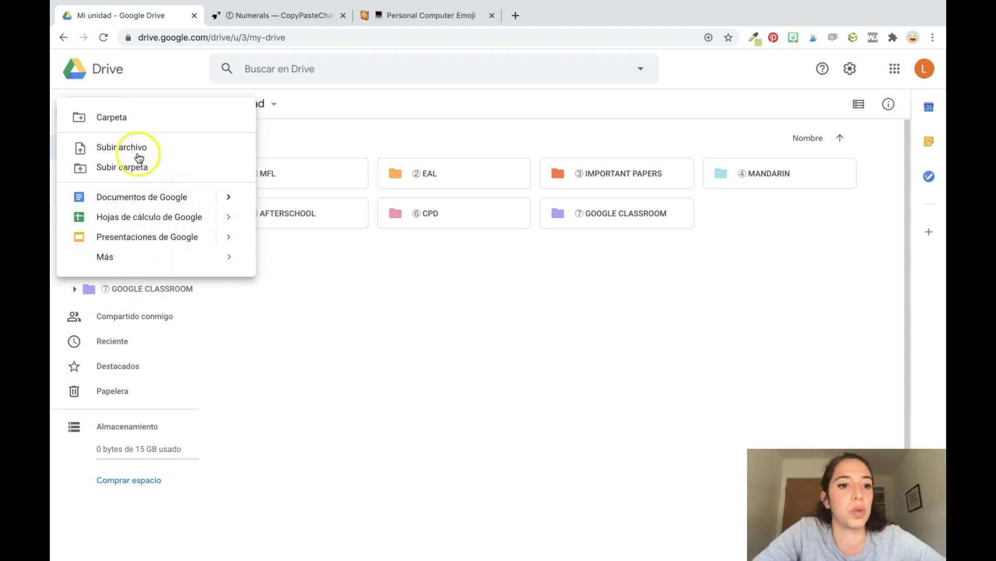
pyautogui.click(129, 178)
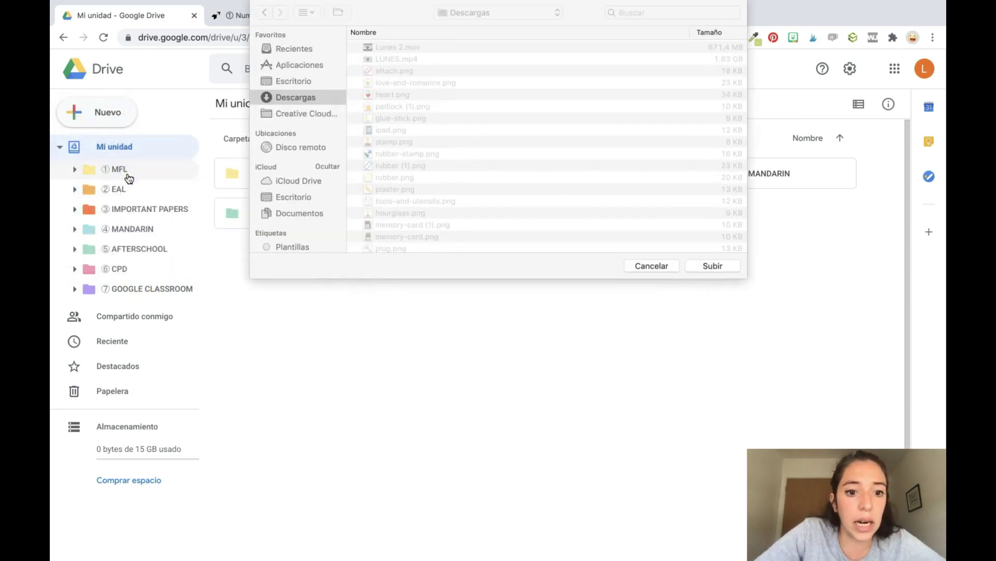
pyautogui.click(279, 198)
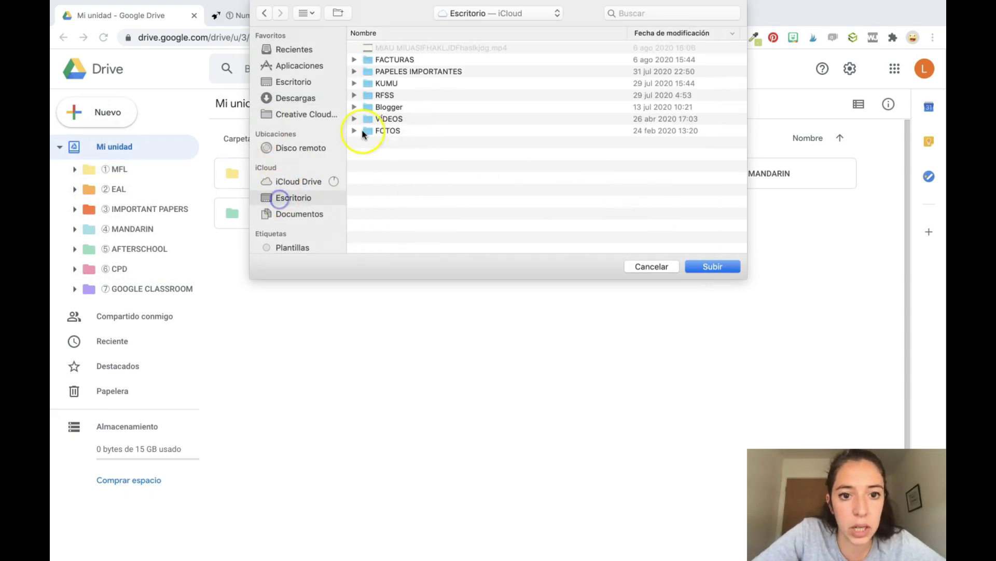
pyautogui.click(414, 107)
pyautogui.click(413, 126)
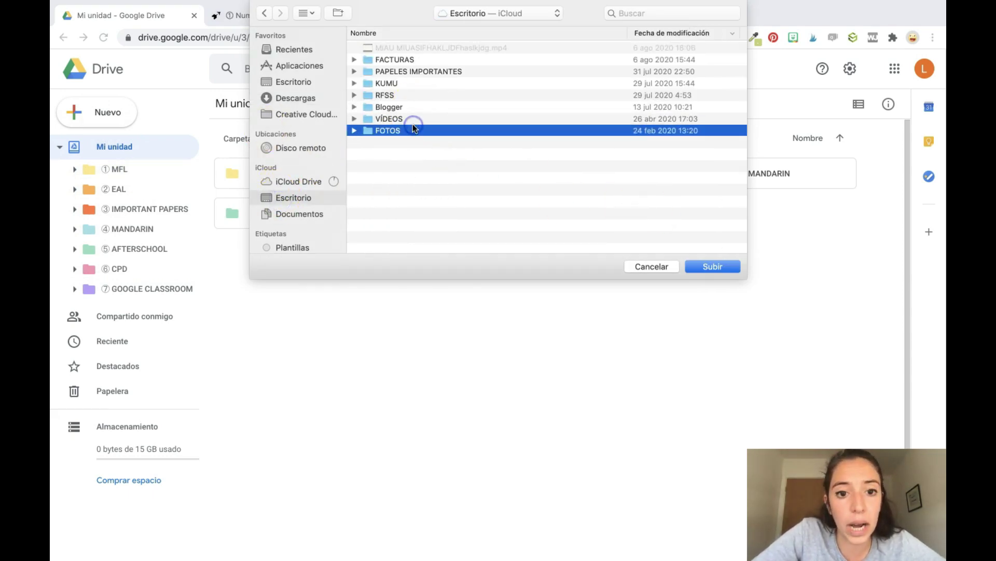
pyautogui.click(400, 60)
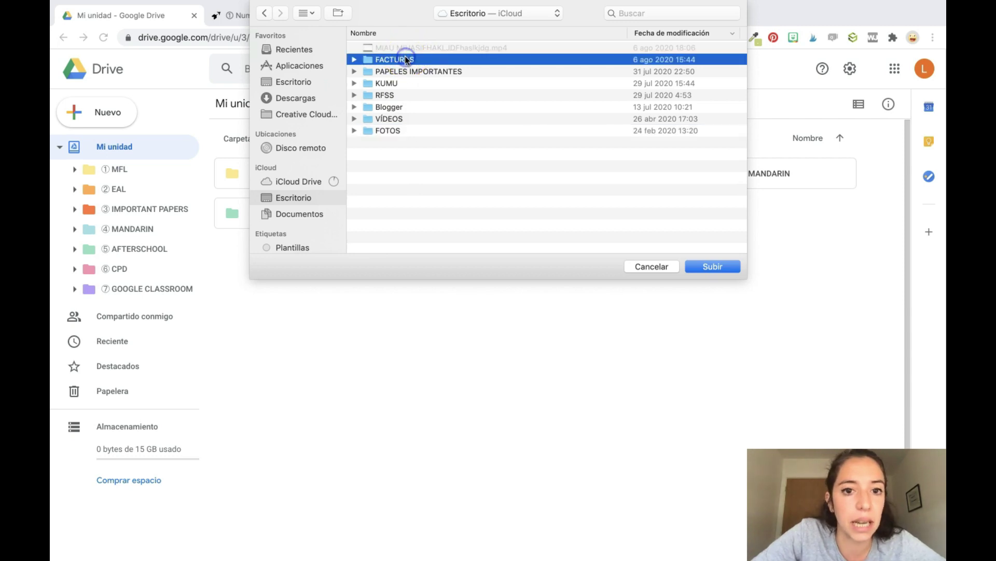
pyautogui.click(715, 266)
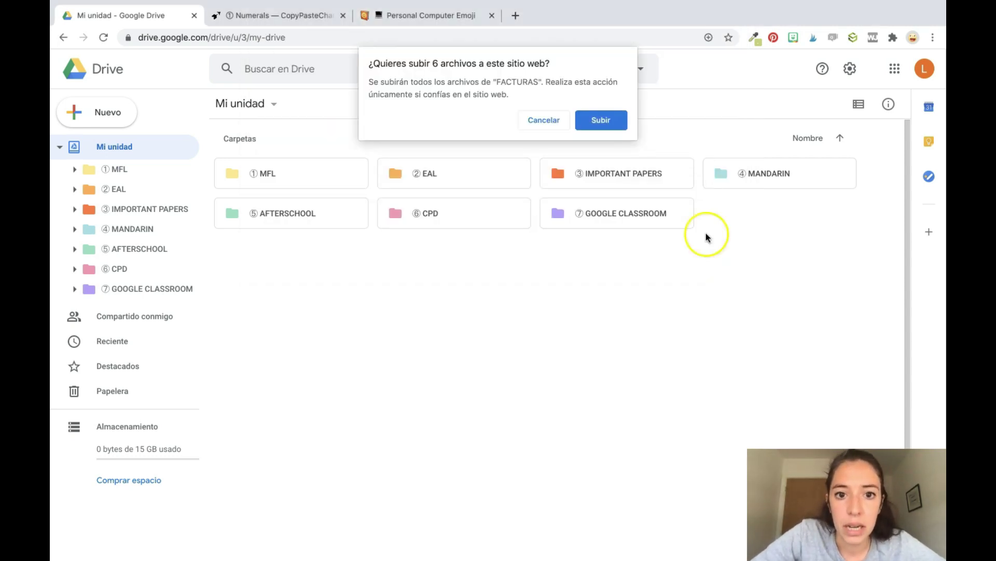
pyautogui.click(600, 118)
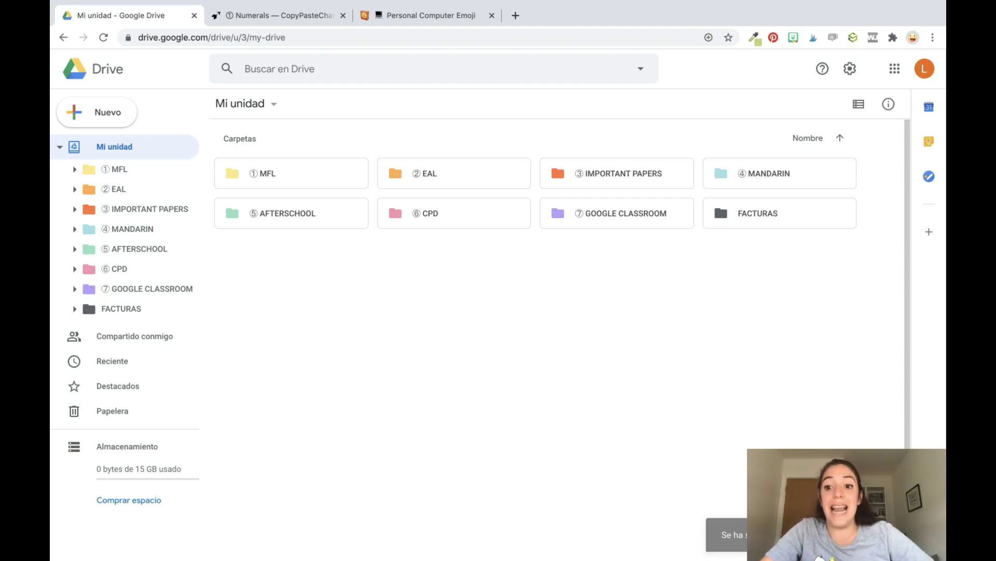
# Remove the uploaded FACTURAS folder from My Drive
pyautogui.click(746, 224)
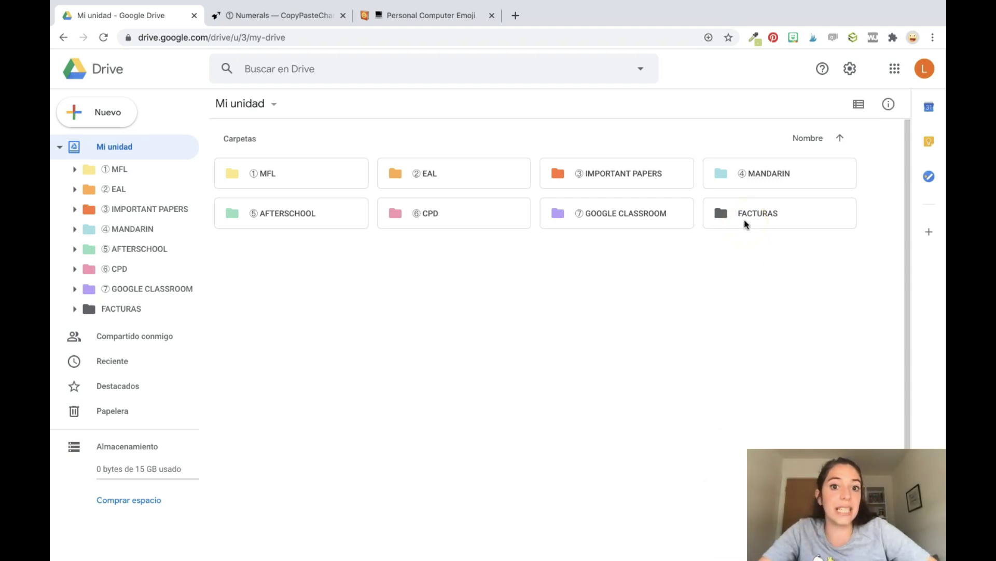
pyautogui.rightClick(744, 219)
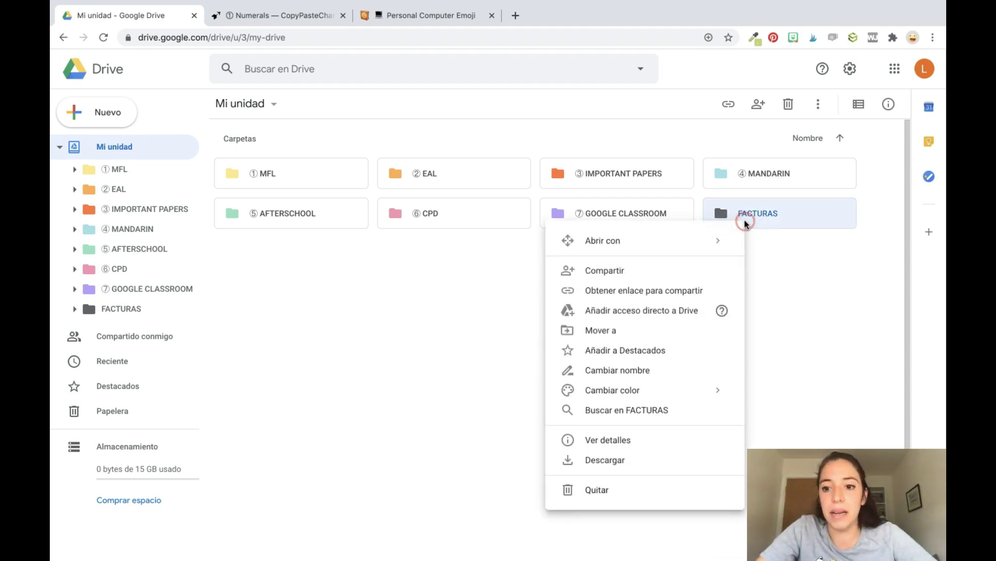
pyautogui.click(591, 488)
# Start a file upload, browse to Blogger > MATERIALES > CARTAS > UNO, select the PDF and the three pptx files, and cancel the upload
pyautogui.click(110, 112)
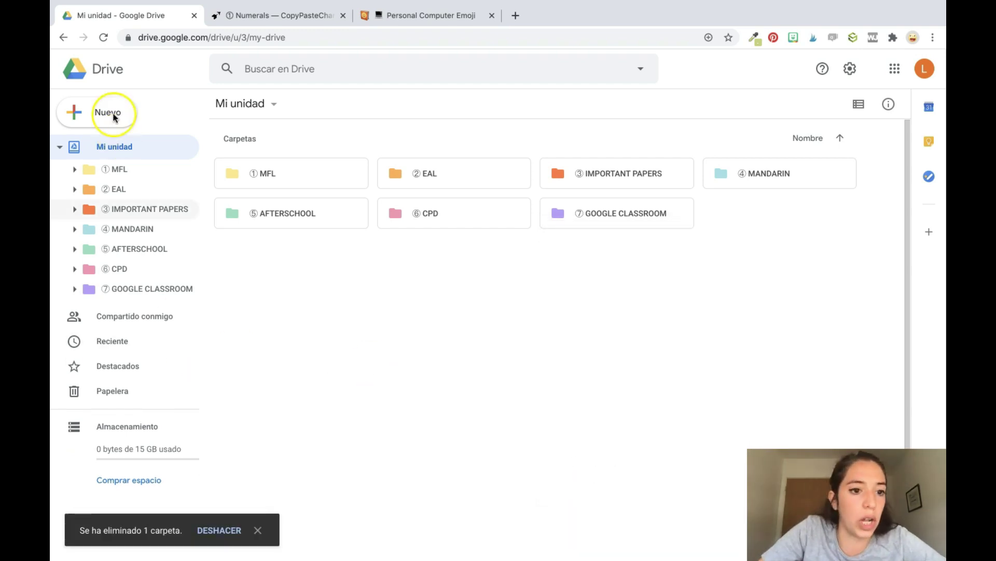
pyautogui.click(104, 171)
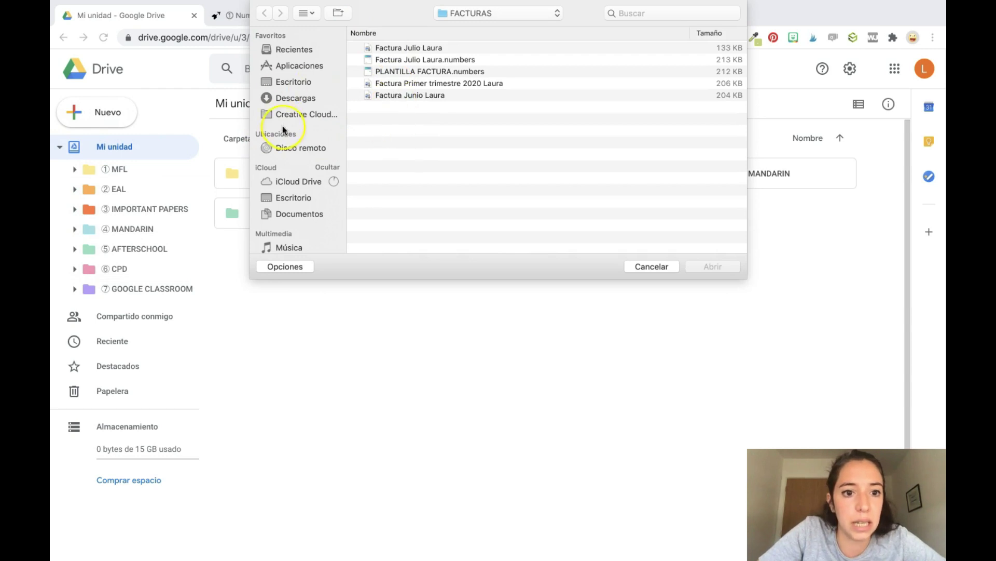
pyautogui.click(275, 82)
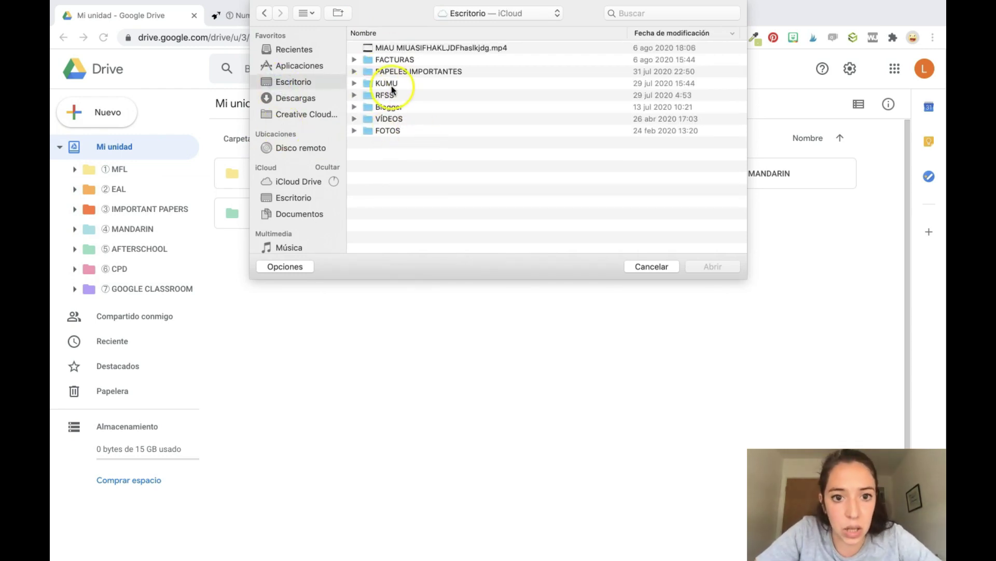
pyautogui.doubleClick(385, 108)
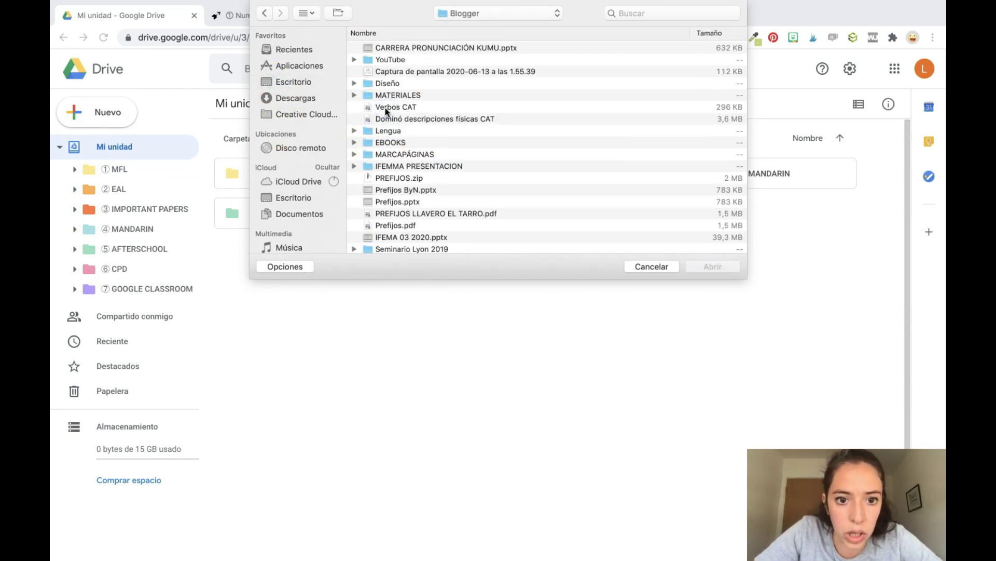
pyautogui.doubleClick(391, 95)
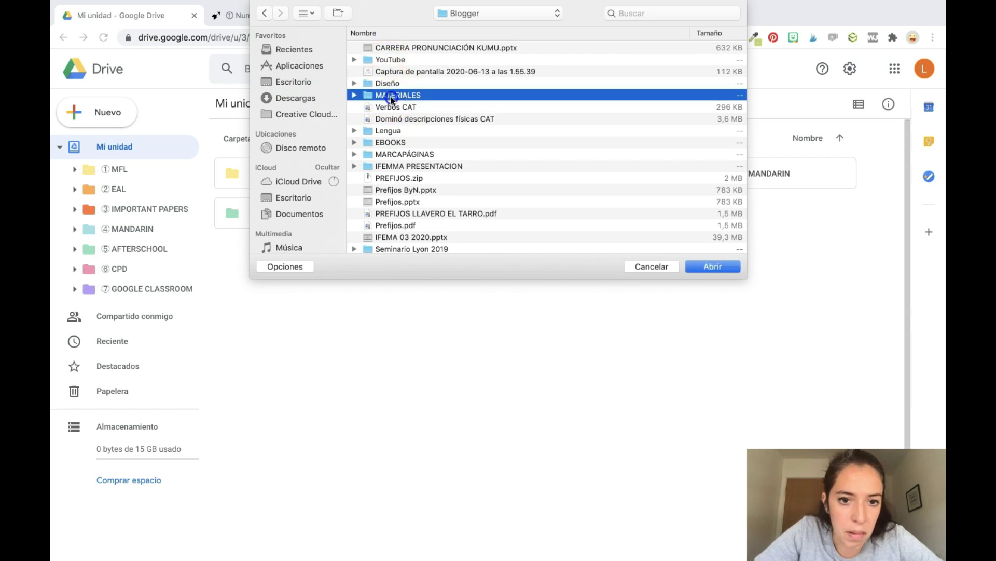
pyautogui.click(381, 51)
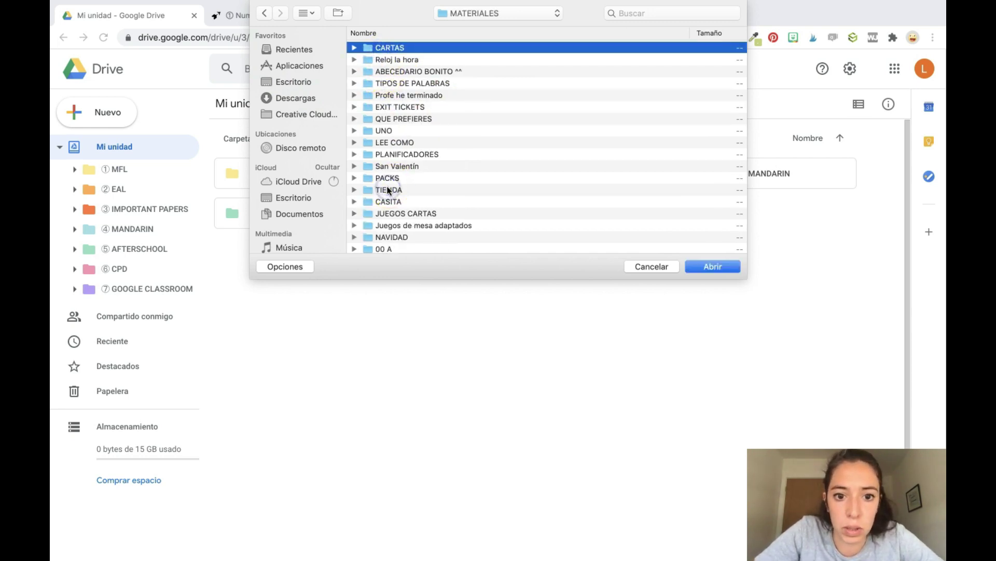
pyautogui.doubleClick(393, 48)
pyautogui.doubleClick(391, 50)
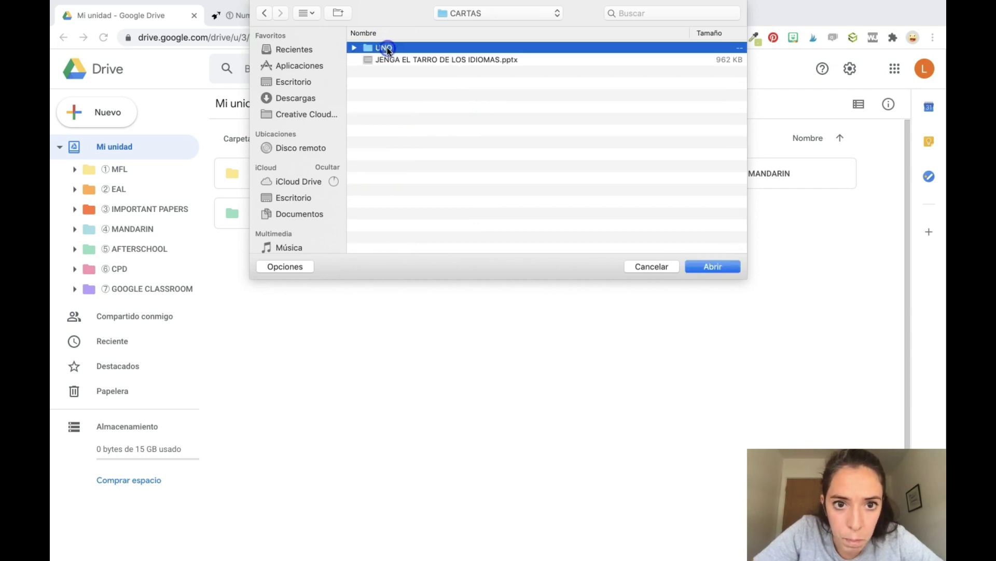
pyautogui.click(394, 72)
pyautogui.keyDown('shift'); pyautogui.click(397, 108); pyautogui.keyUp('shift')
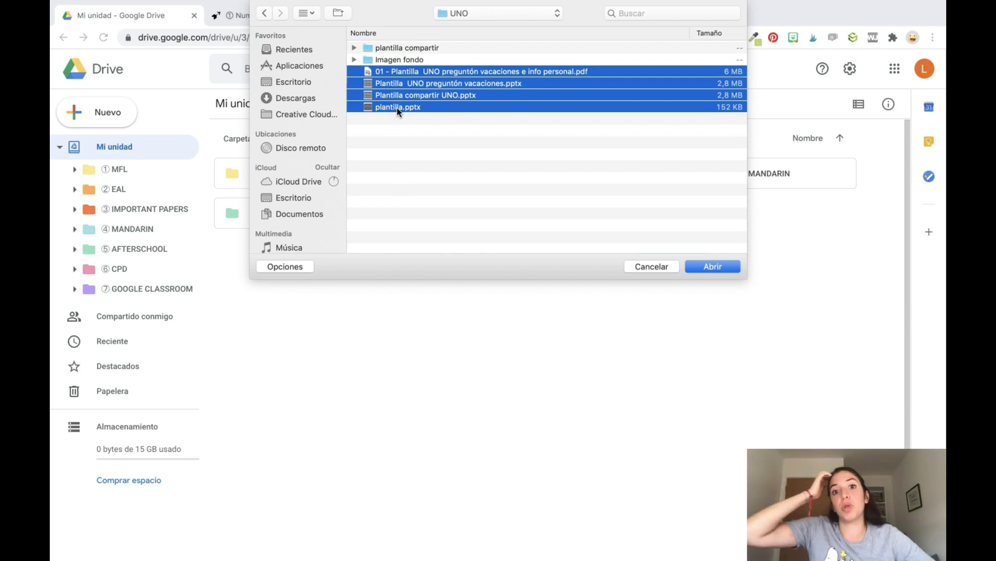
pyautogui.click(647, 263)
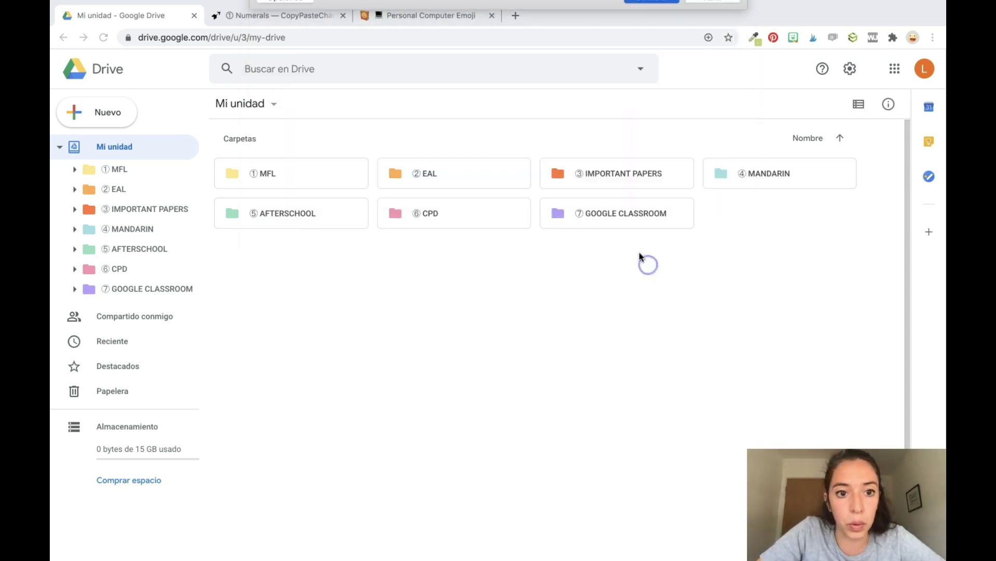
# Take the browser out of full screen to reach the desktop, pick the FOTOS folder there, and restore full screen
pyautogui.click(105, 72)
pyautogui.click(83, 23)
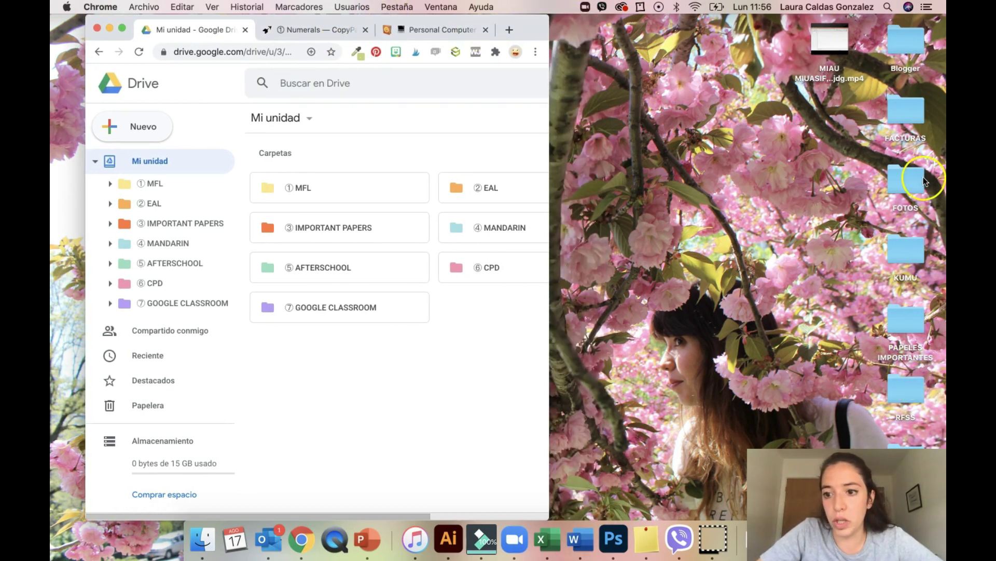
pyautogui.moveTo(924, 182)
pyautogui.mouseDown()
pyautogui.moveTo(332, 407)
pyautogui.moveTo(318, 427)
pyautogui.moveTo(936, 199)
pyautogui.moveTo(926, 193)
pyautogui.mouseUp()
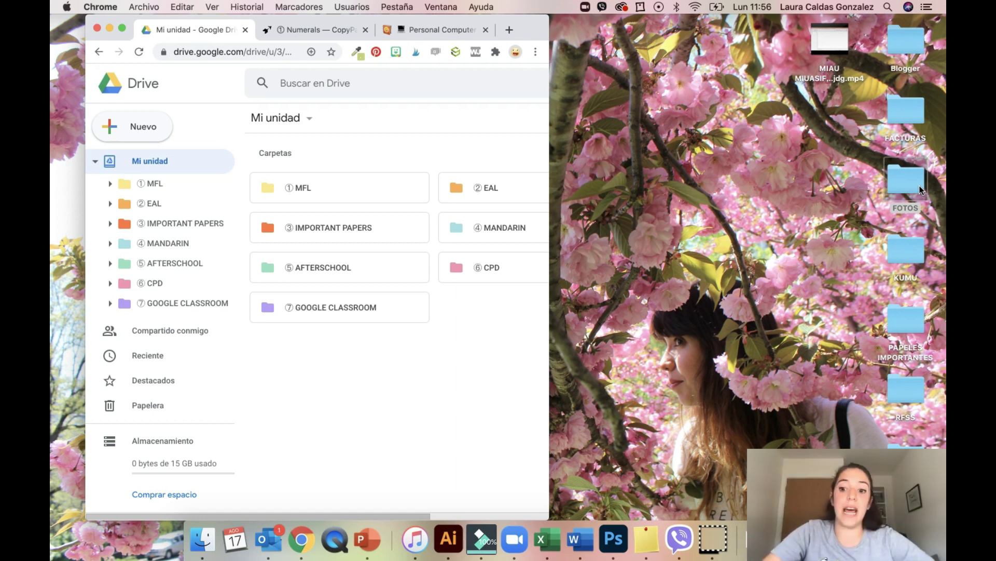
pyautogui.click(122, 28)
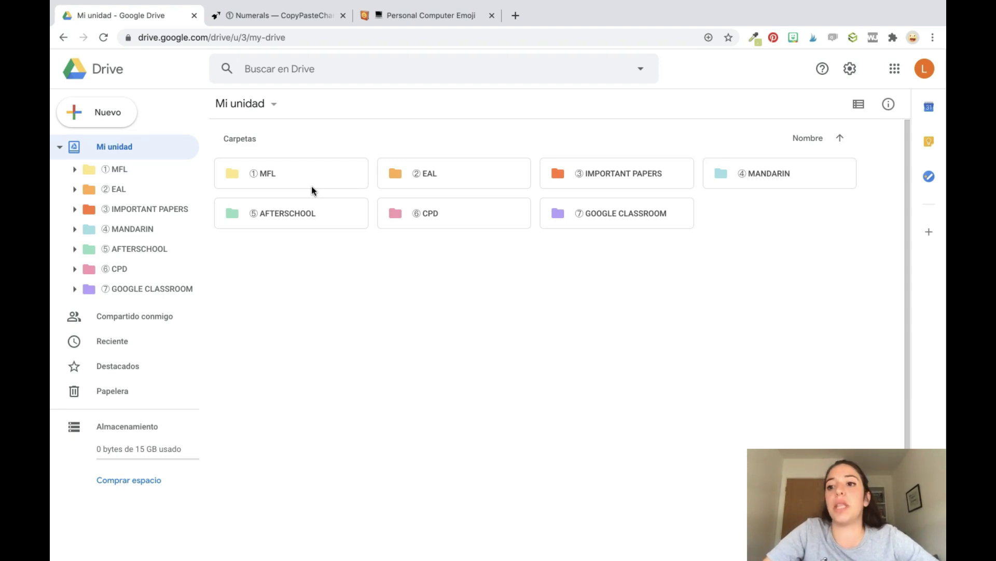
# View the Google Keep notes beside the Drive folders and close them again
pyautogui.click(929, 142)
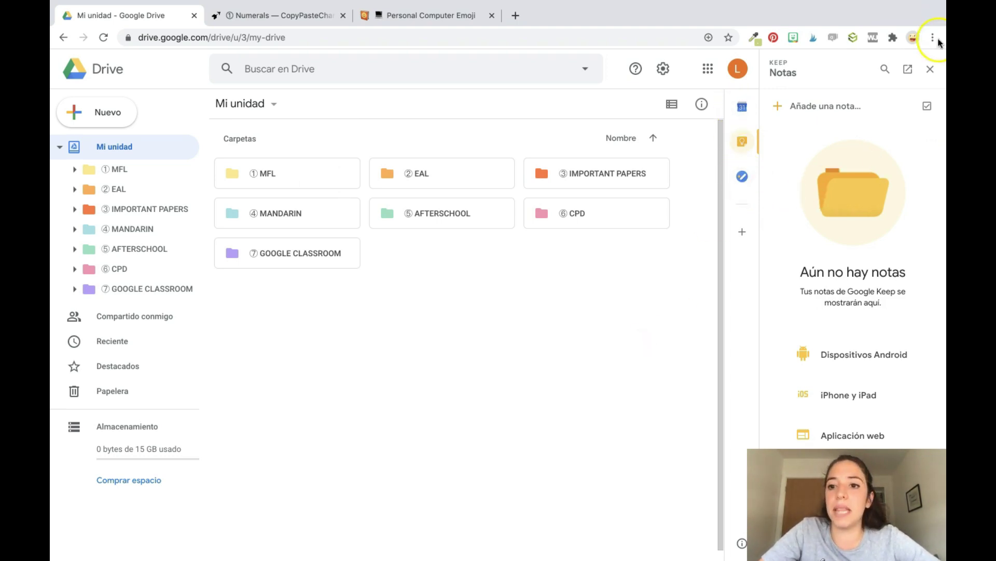
pyautogui.click(930, 69)
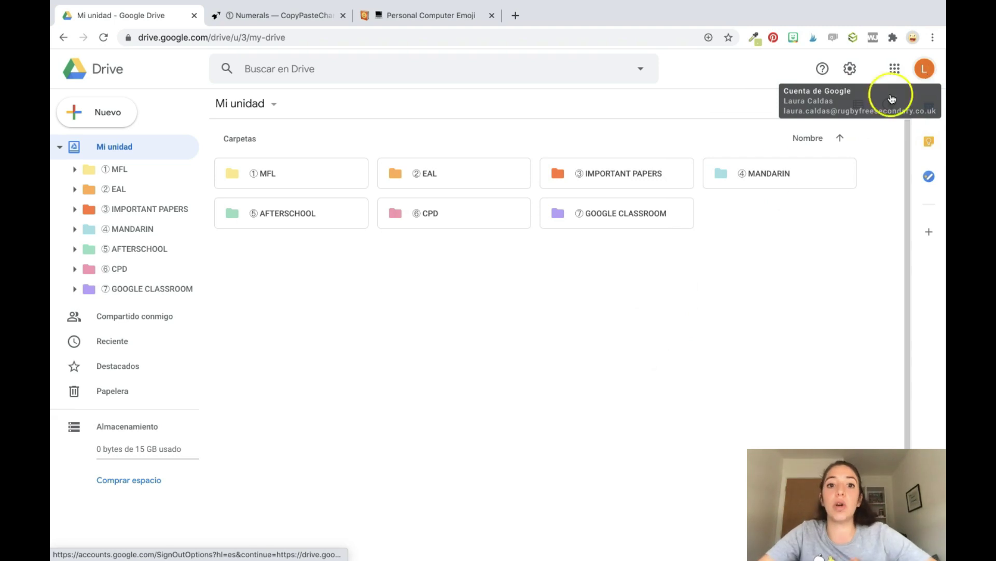